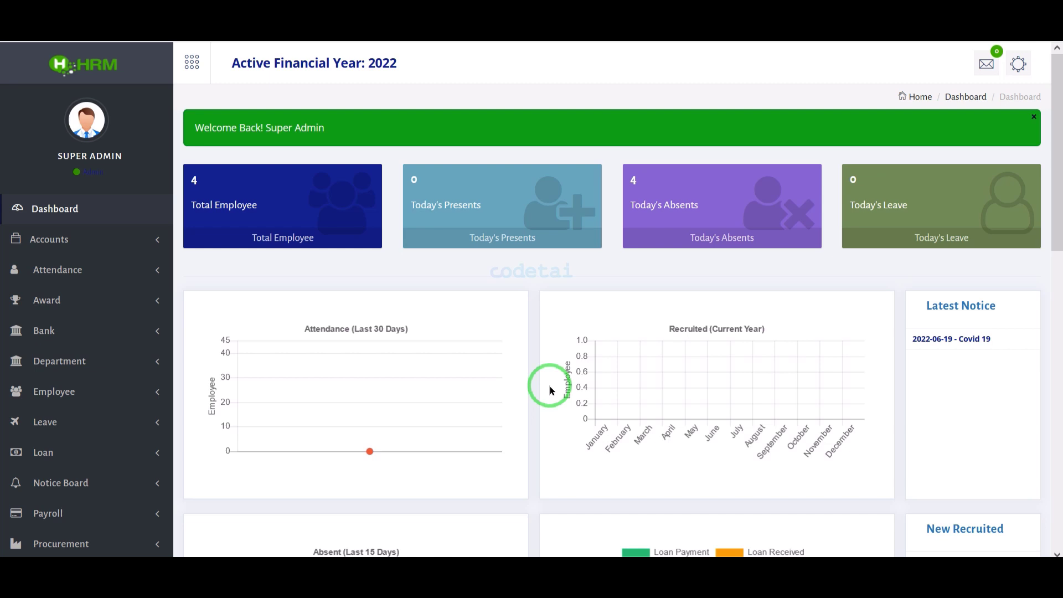
Step: Scroll through the HR Manager item's feature list and change log
scroll(550, 391, down, 10)
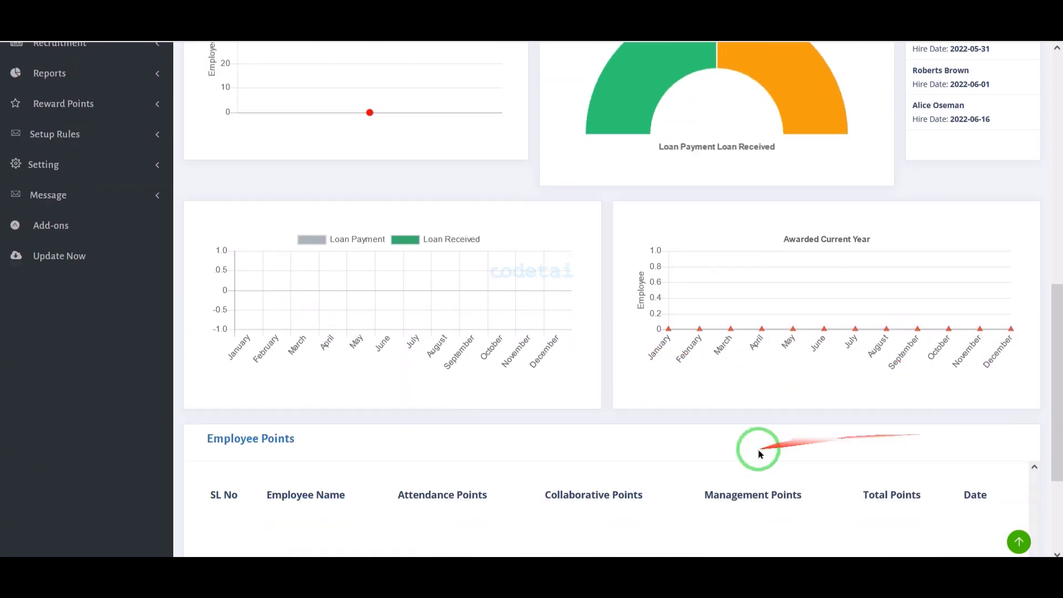
scroll(450, 475, down, 3)
scroll(451, 474, up, 2)
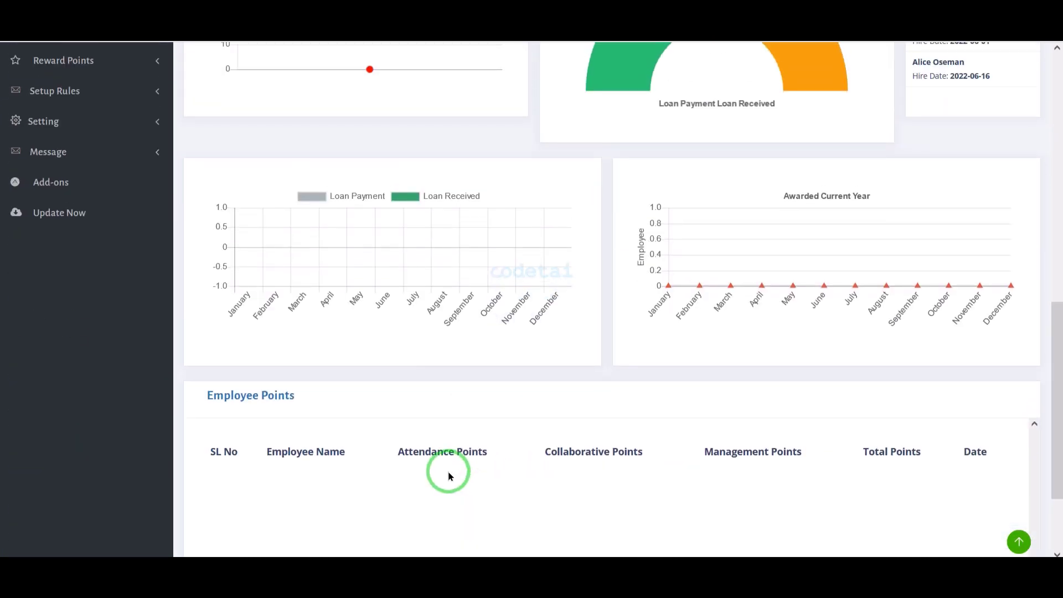
scroll(449, 475, up, 7)
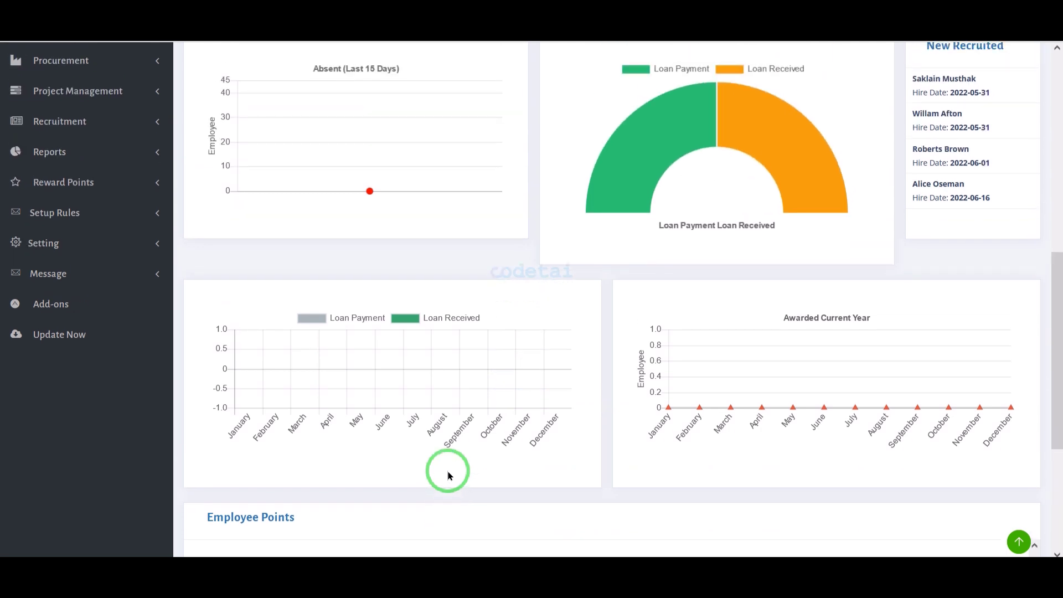
scroll(450, 475, up, 5)
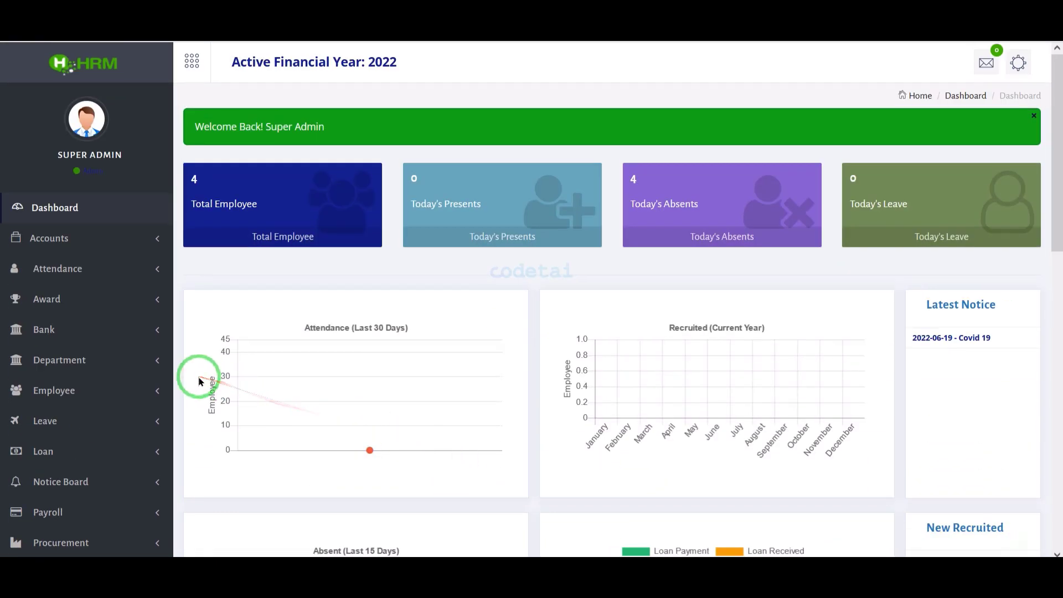
scroll(197, 375, down, 3)
Step: Expand the Accounts, Attendance, Award, Bank, Department, Employee, Leave, Loan, Notice Board and Payroll module options
click(129, 118)
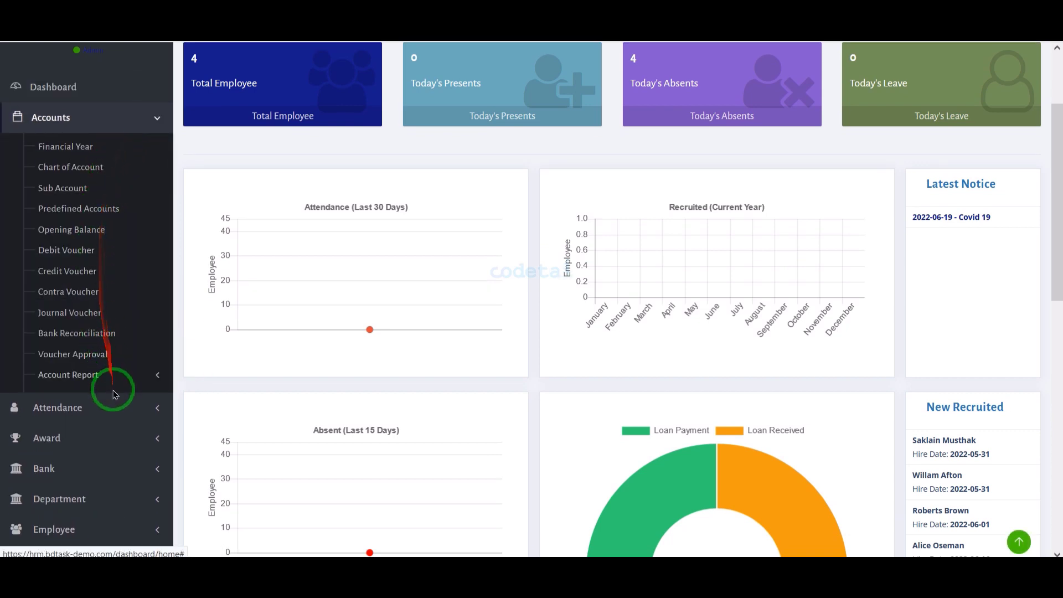
click(114, 404)
scroll(114, 320, down, 2)
click(111, 192)
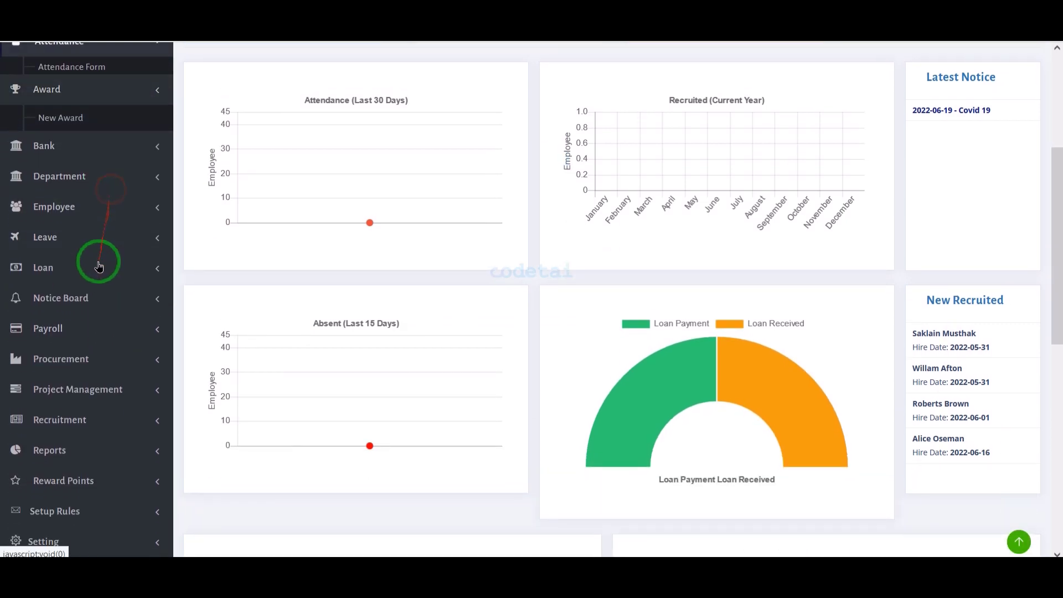
click(96, 130)
click(114, 191)
click(95, 215)
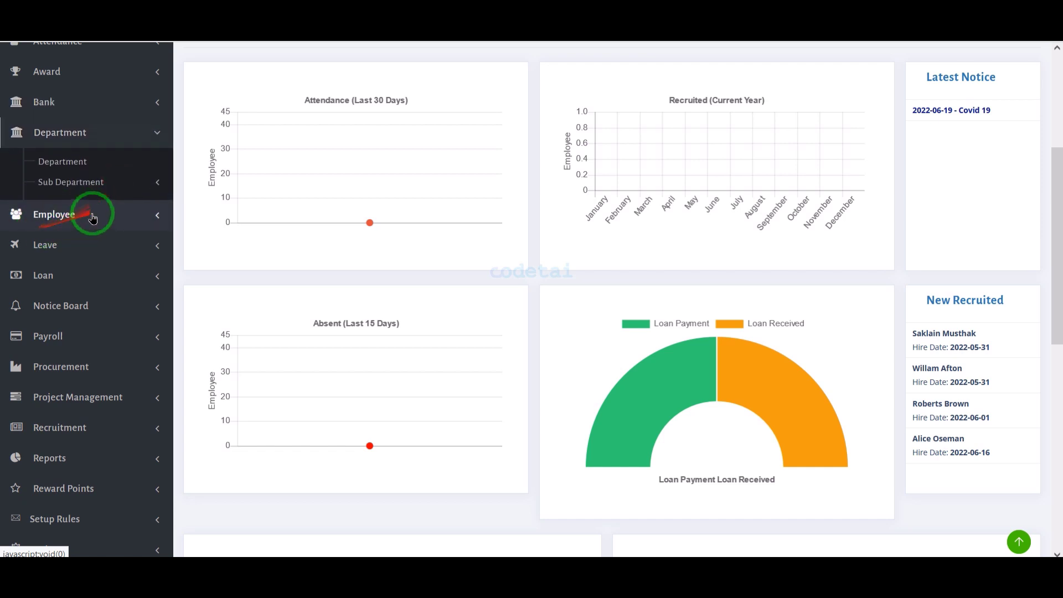
click(72, 265)
click(106, 302)
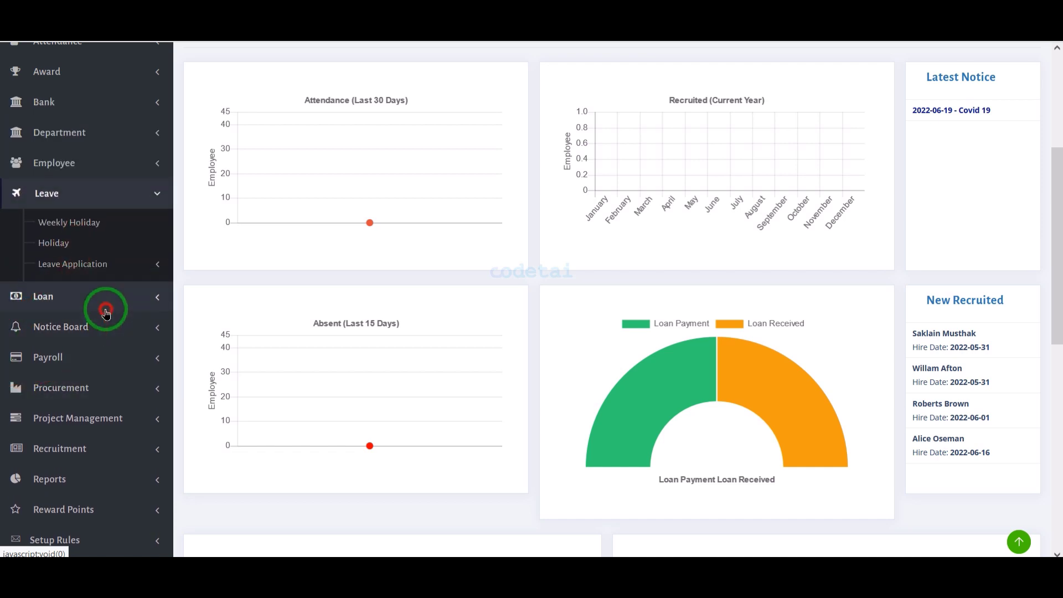
click(105, 310)
click(135, 324)
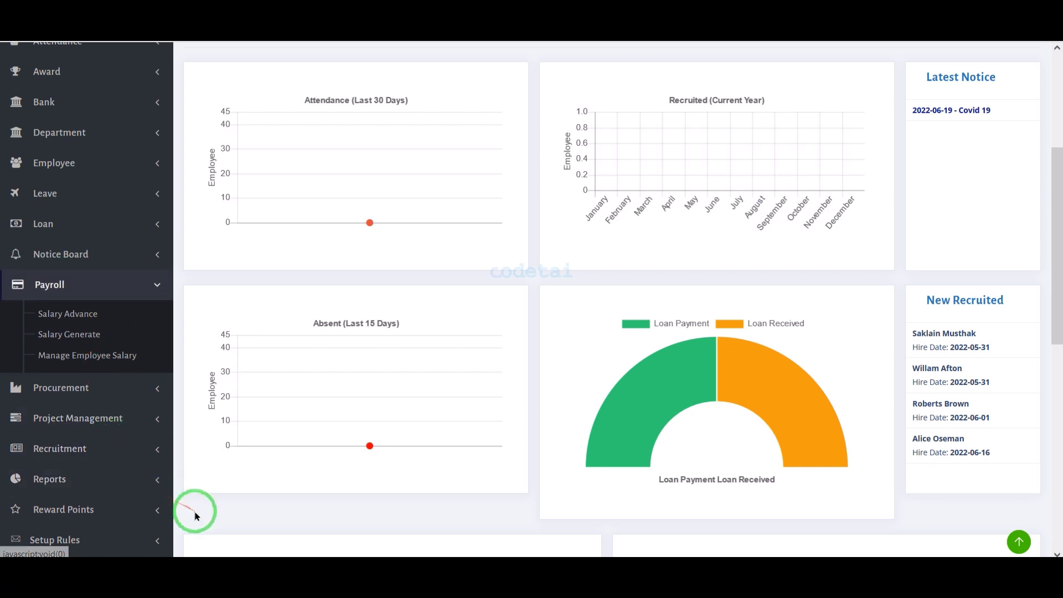
Step: Expand the Procurement, Project Management, Recruitment, Reports, Reward Points, Setup Rules, Setting and Message module options
scroll(131, 438, down, 2)
click(123, 276)
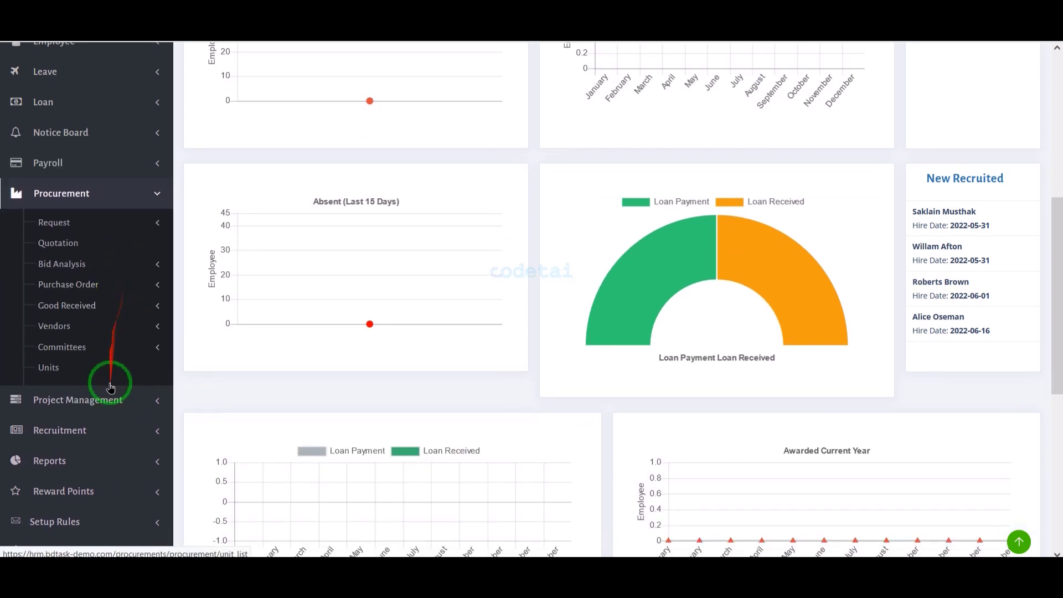
click(114, 398)
scroll(114, 408, down, 2)
click(128, 237)
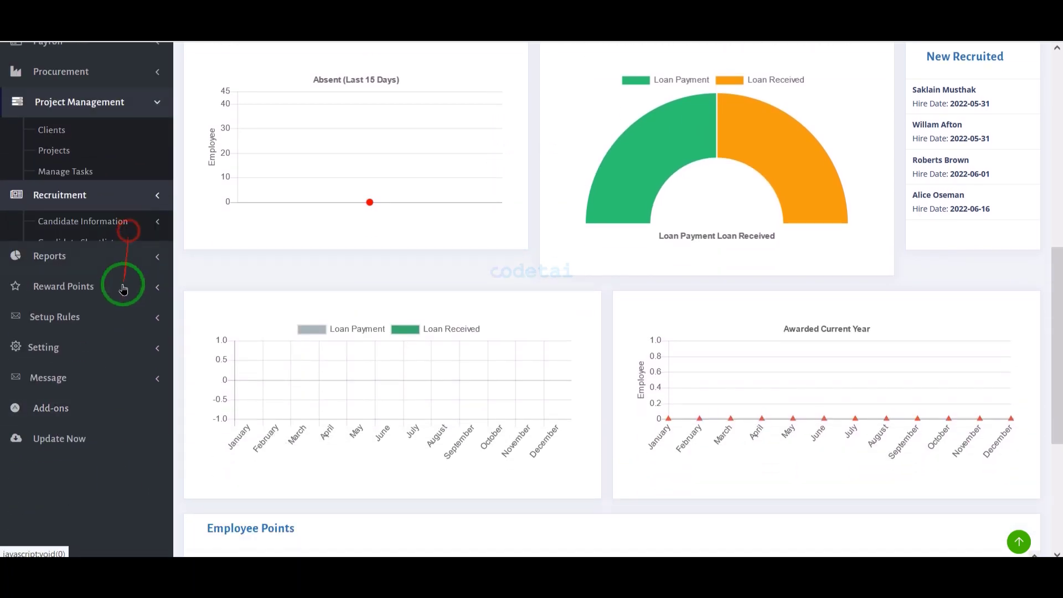
click(114, 256)
click(126, 312)
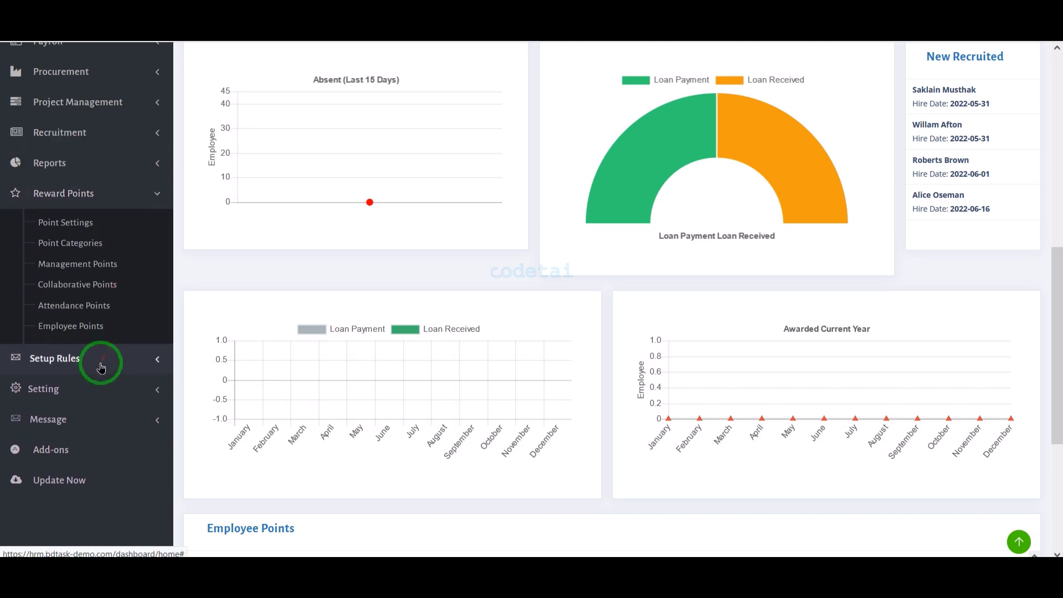
click(100, 359)
click(113, 295)
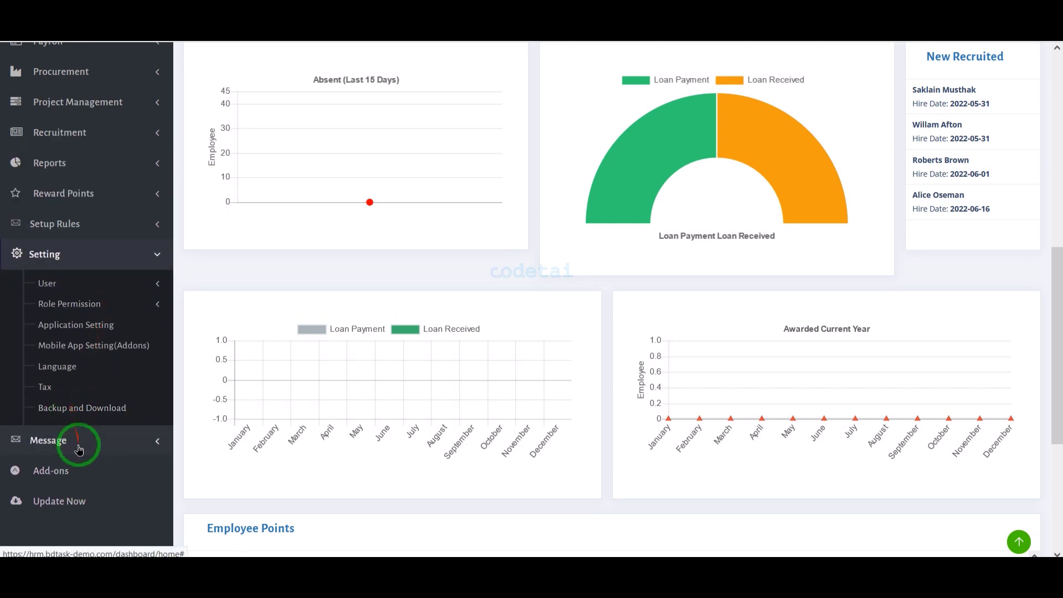
click(83, 450)
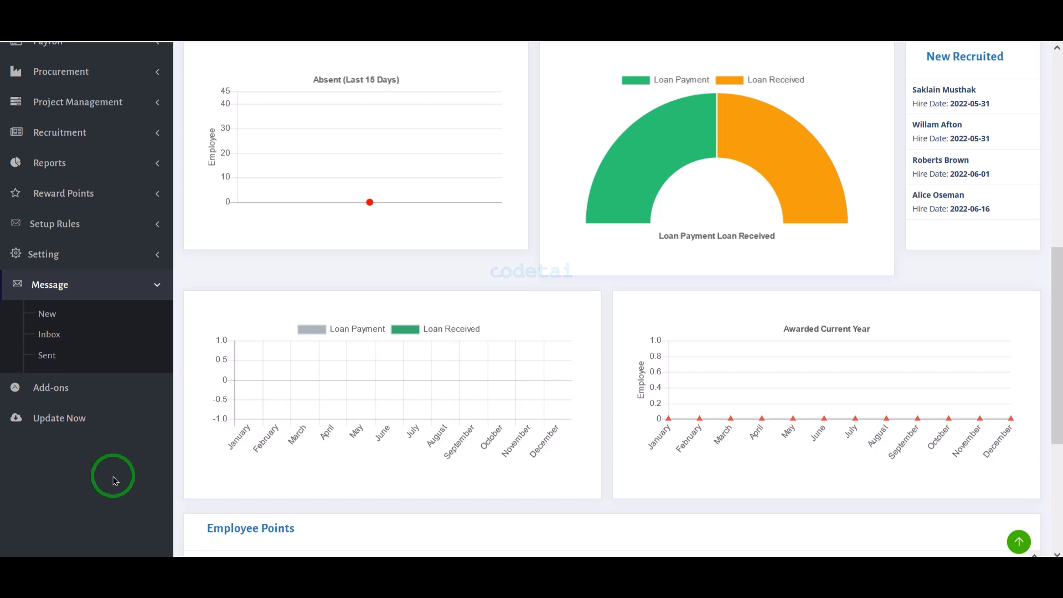
Step: View the user roles list, then return to the dashboard overview showcase
scroll(566, 501, up, 8)
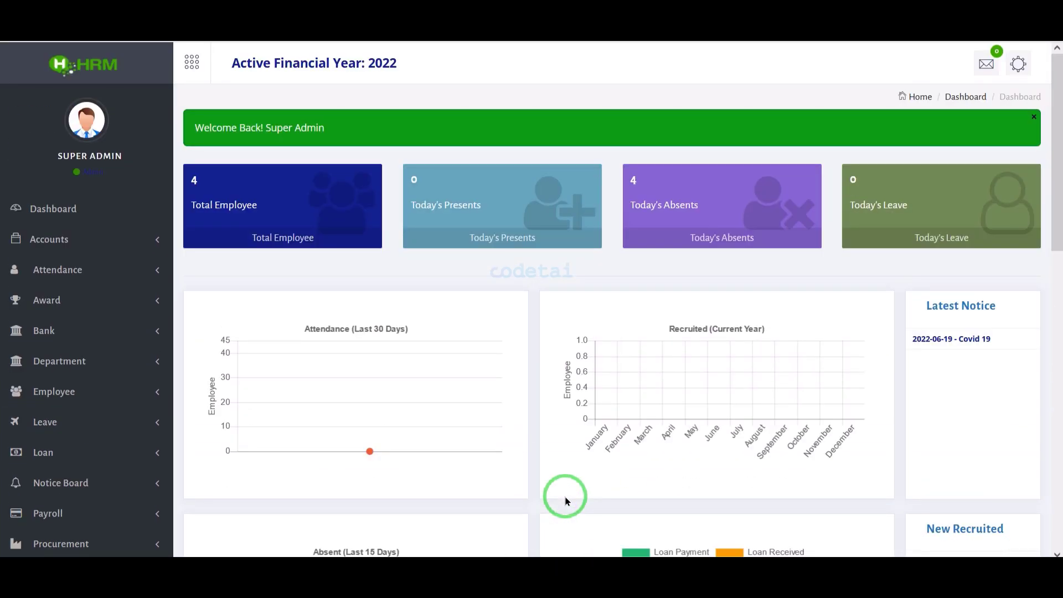
scroll(565, 500, down, 6)
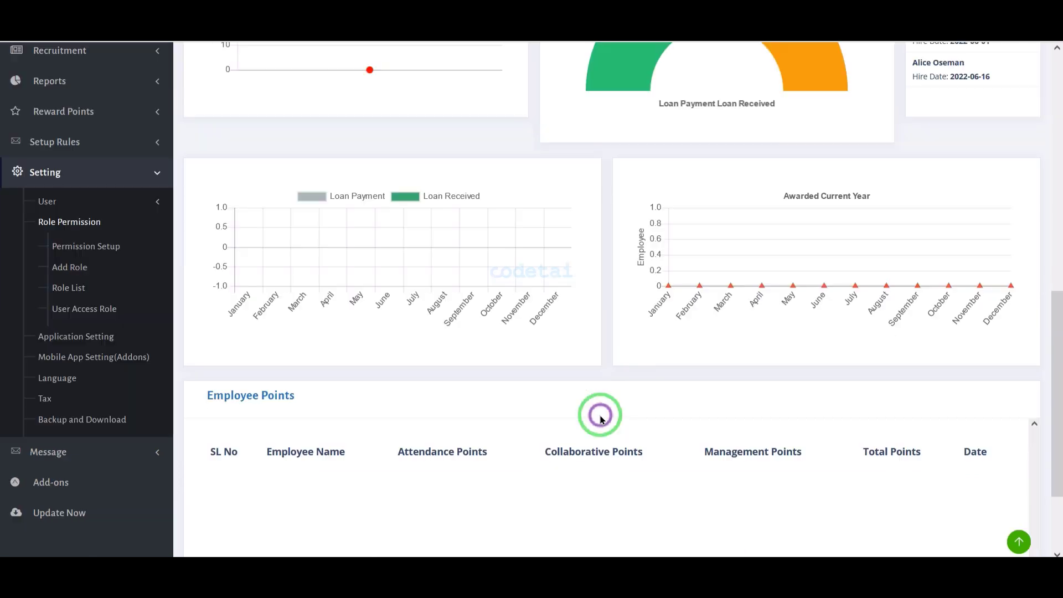
click(113, 298)
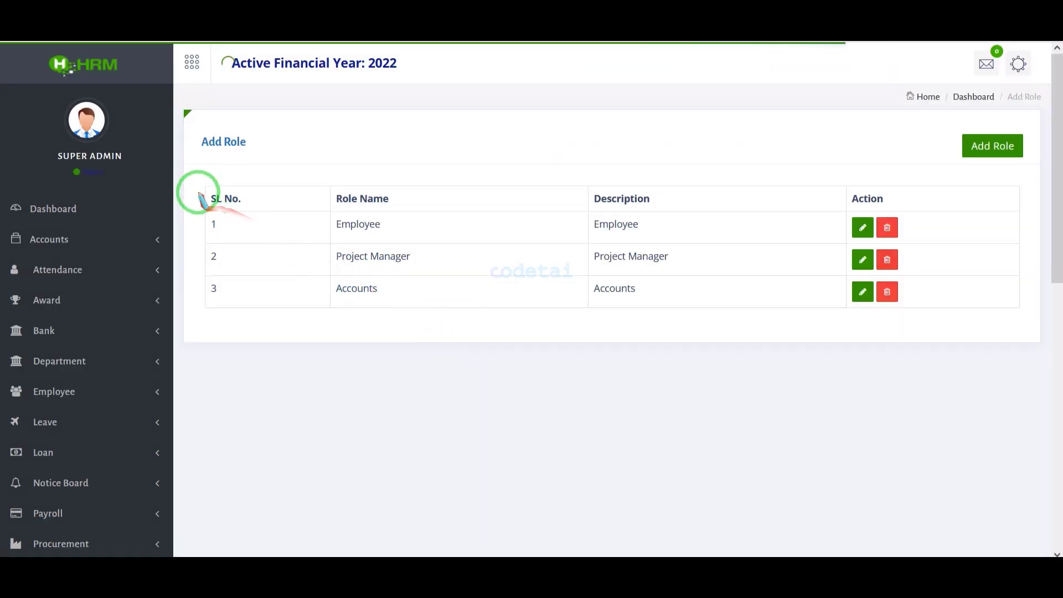
mouse_move(195, 177)
mouse_down()
mouse_move(403, 238)
mouse_move(909, 311)
mouse_move(935, 333)
mouse_up()
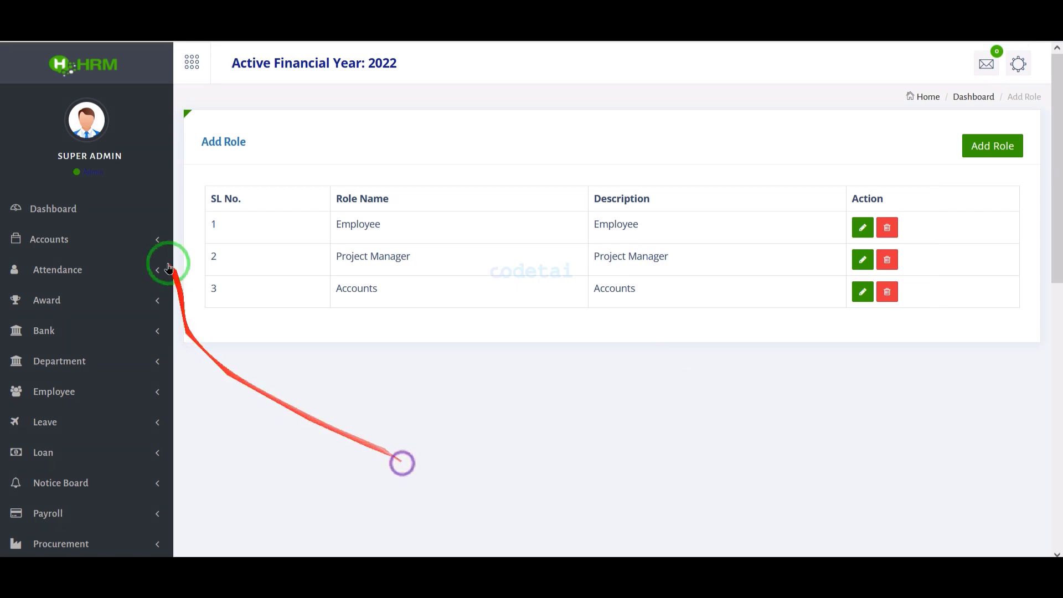
click(122, 205)
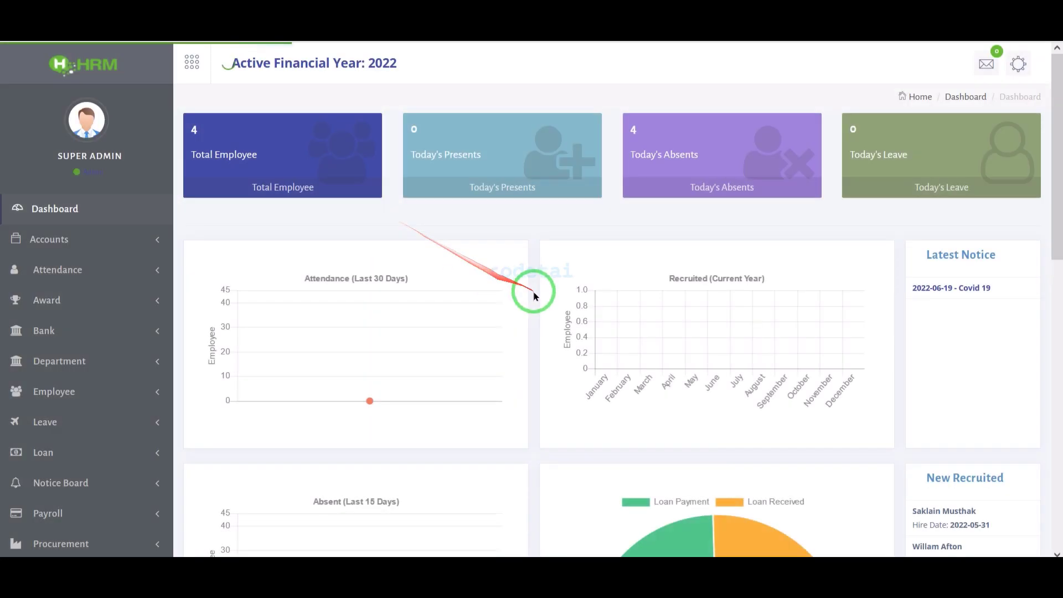
Step: Scroll down through the remaining HR Manager module images
scroll(532, 291, down, 8)
scroll(415, 518, down, 4)
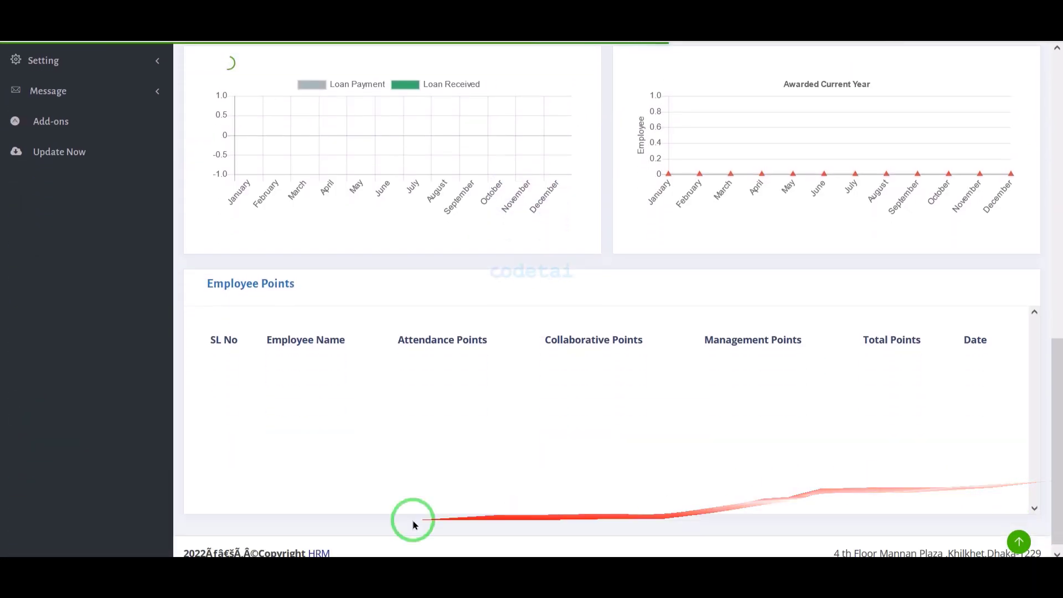
scroll(645, 507, up, 9)
scroll(612, 404, up, 3)
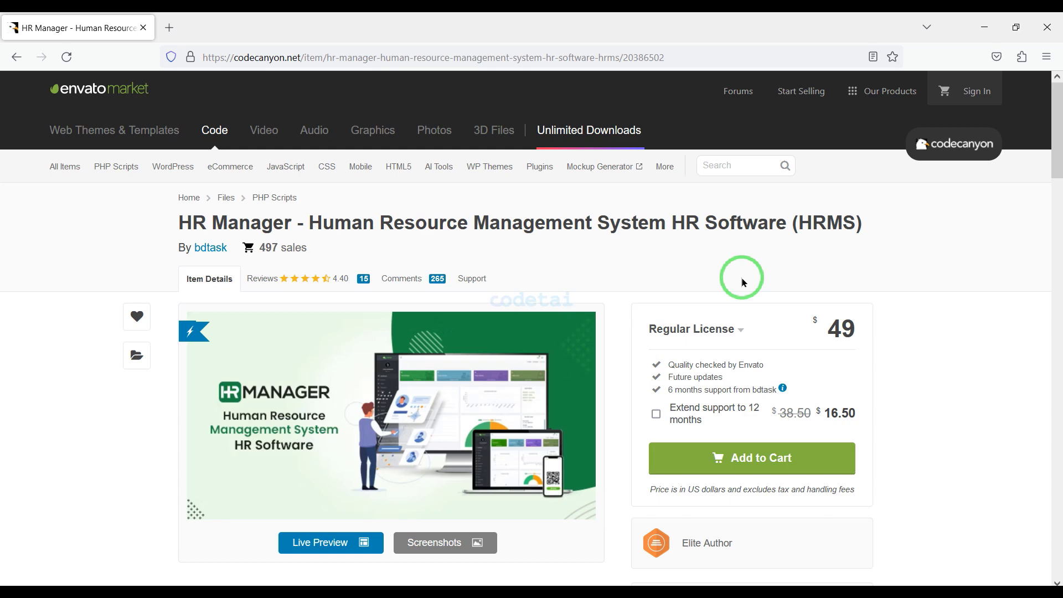
scroll(743, 282, down, 2)
scroll(744, 282, down, 4)
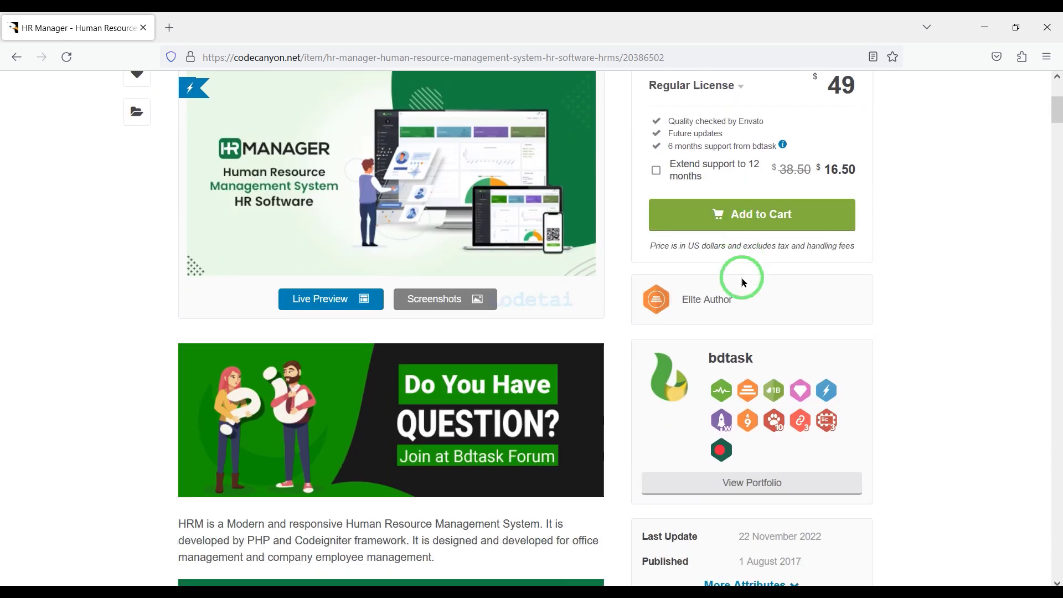
scroll(744, 282, down, 4)
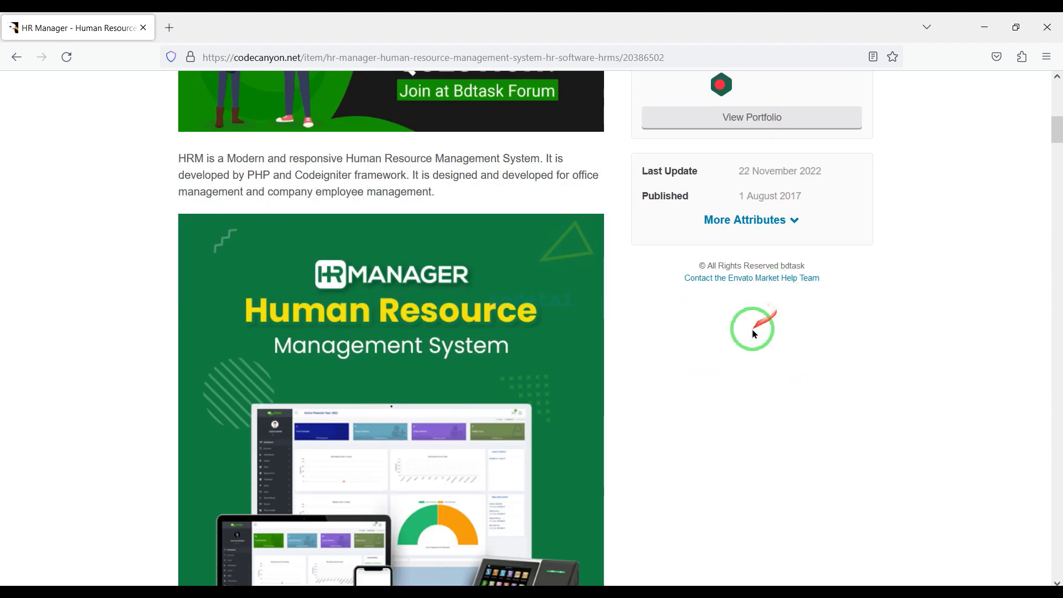
scroll(740, 361, down, 17)
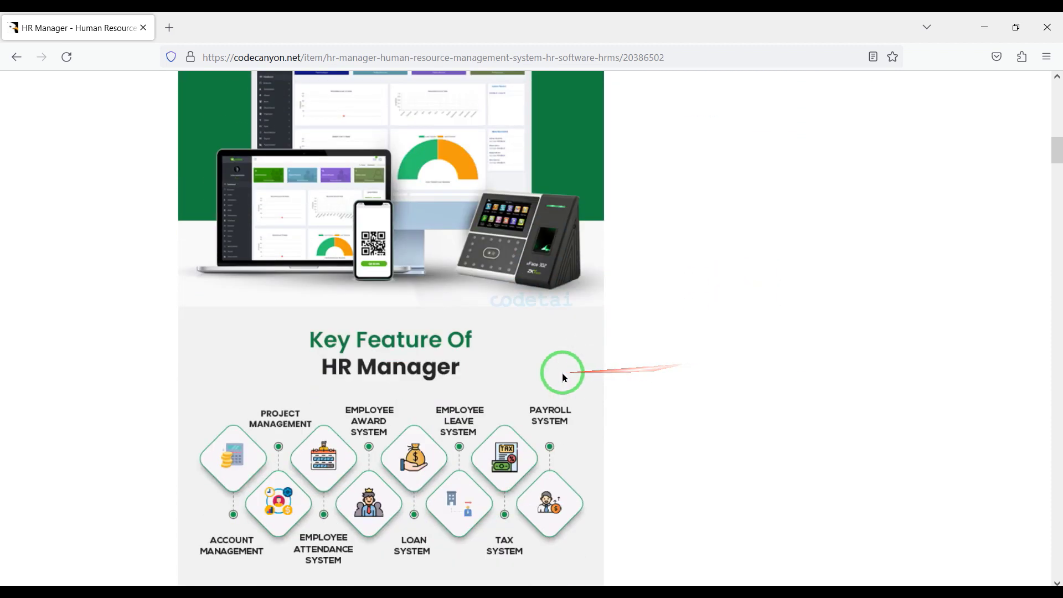
scroll(558, 394, down, 17)
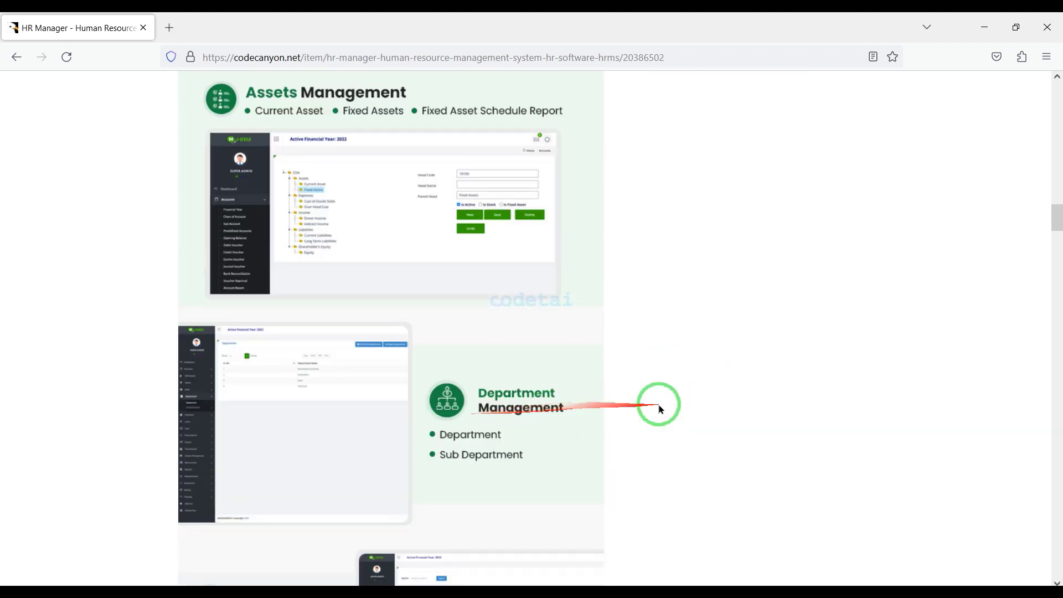
scroll(636, 399, down, 16)
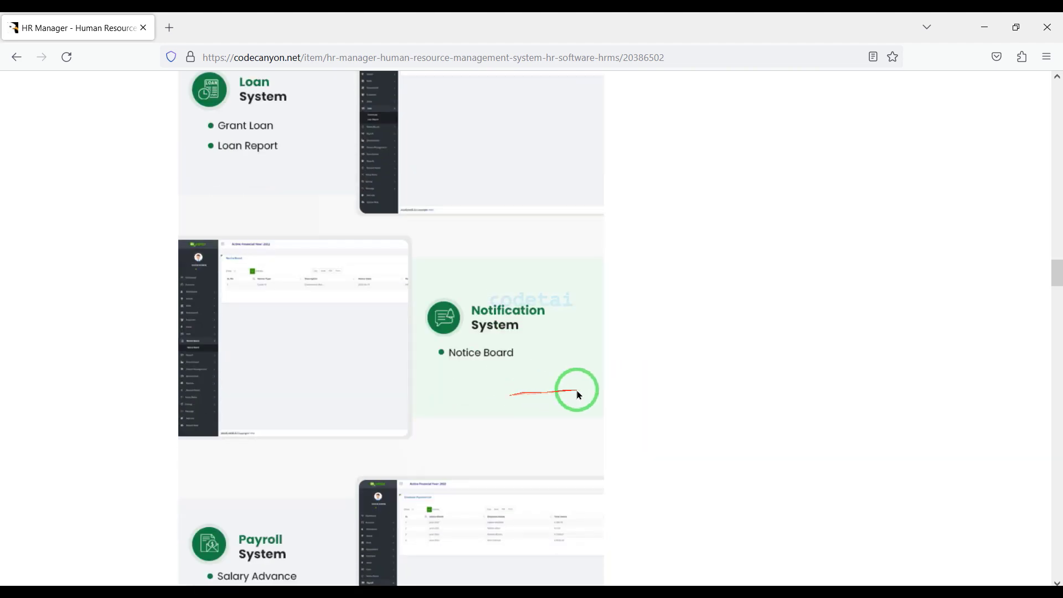
scroll(505, 387, down, 17)
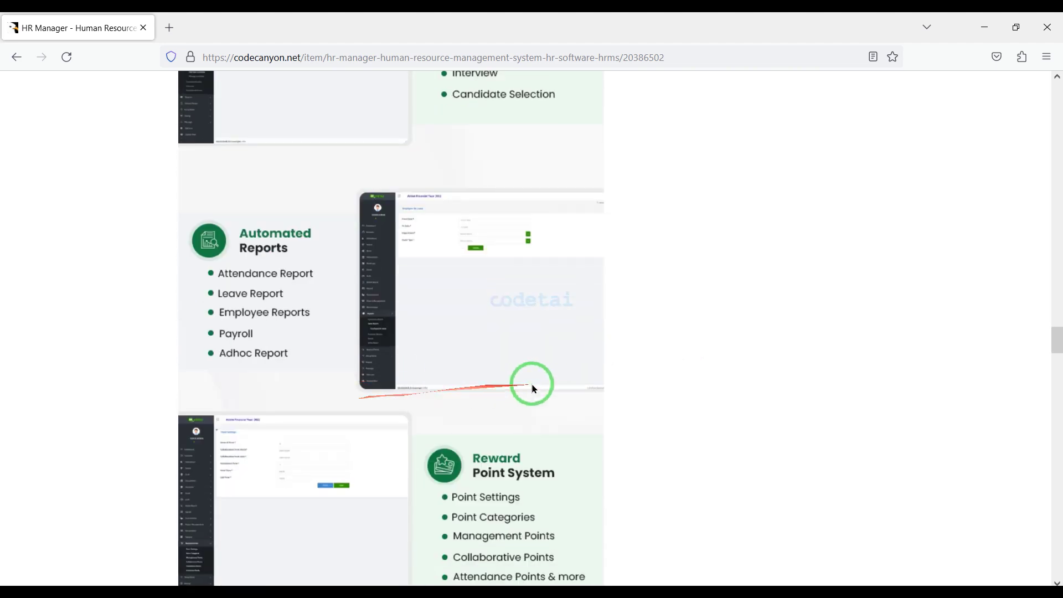
scroll(543, 392, down, 20)
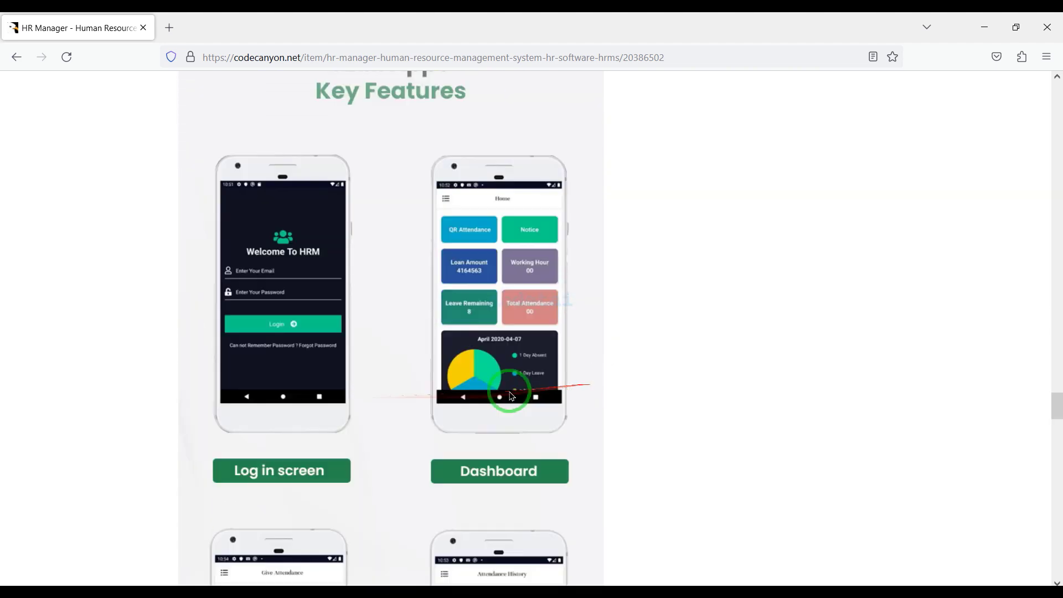
scroll(501, 405, down, 18)
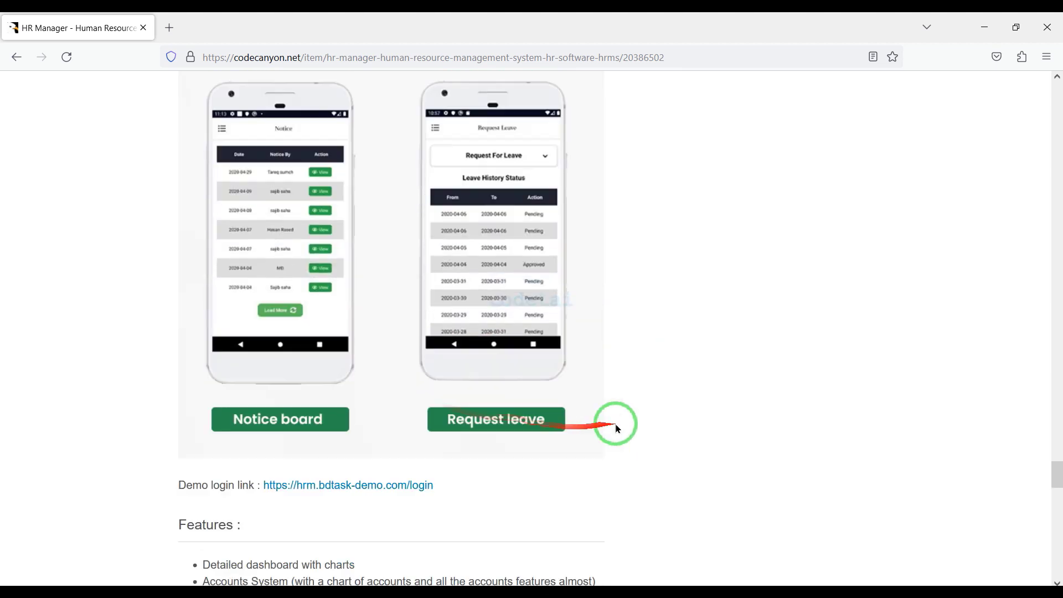
scroll(584, 389, down, 4)
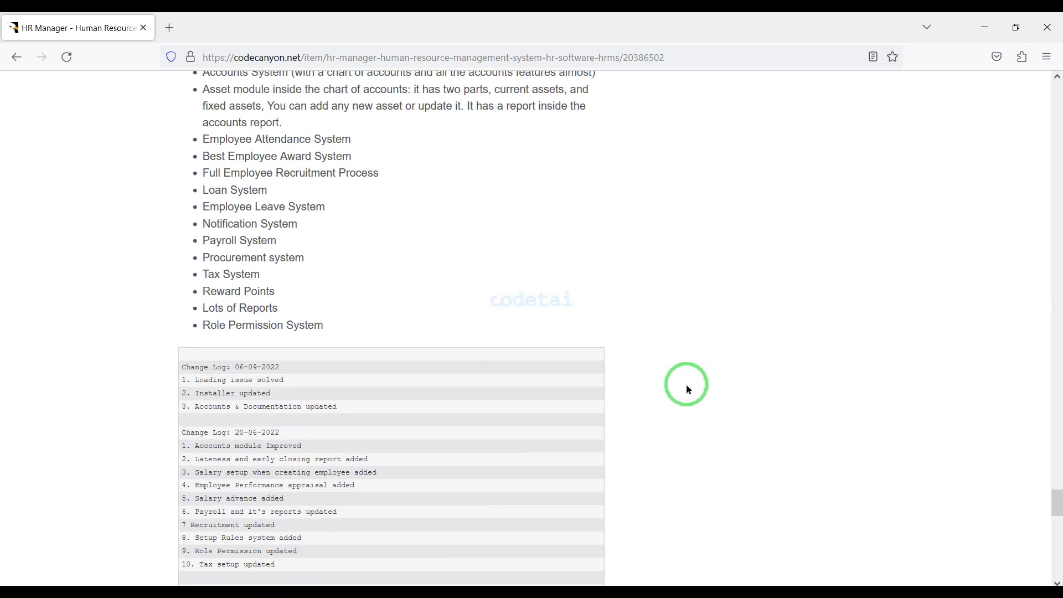
Step: Scroll back up to the $49 Regular License price and 4.40 rating
scroll(688, 373, up, 18)
scroll(667, 420, up, 20)
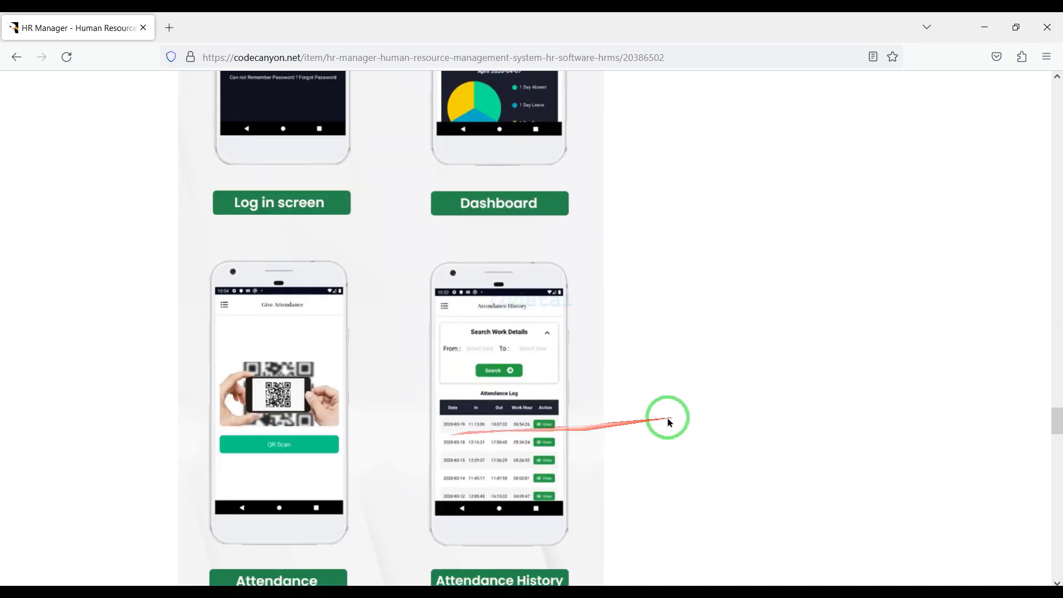
scroll(364, 386, up, 20)
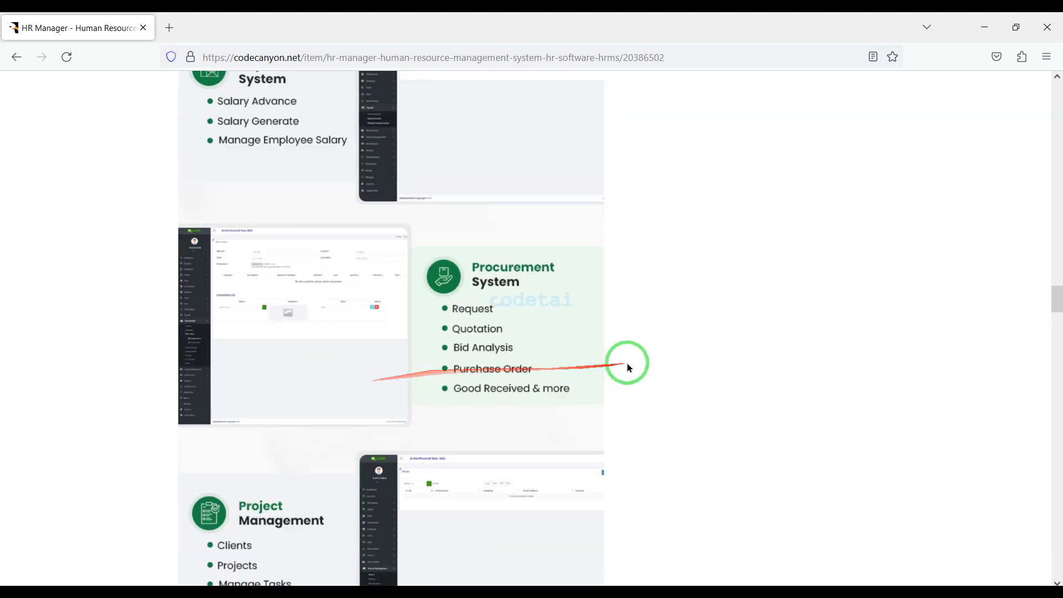
scroll(582, 436, up, 20)
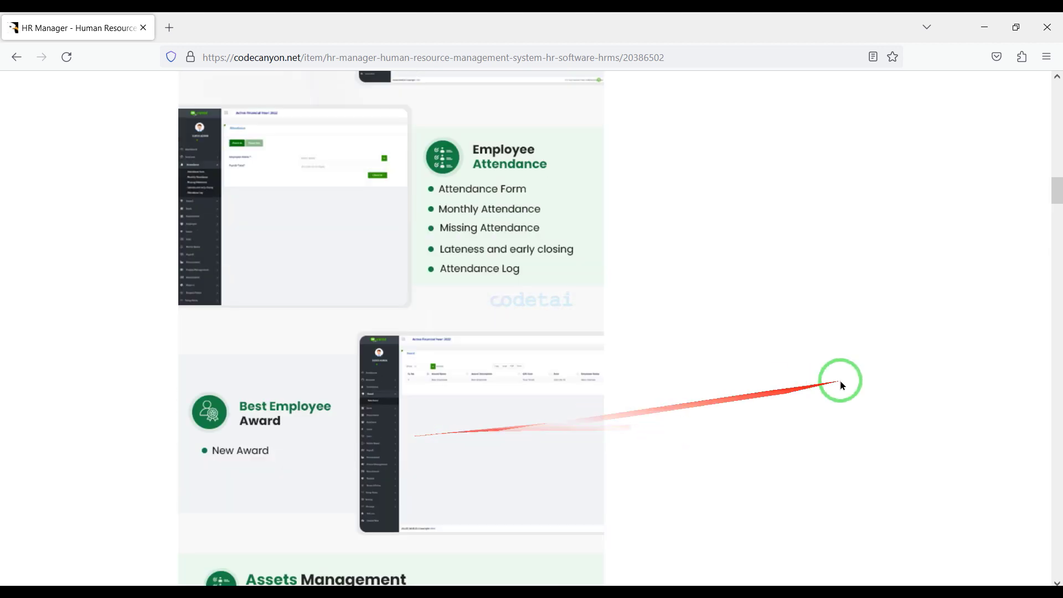
scroll(505, 386, up, 5)
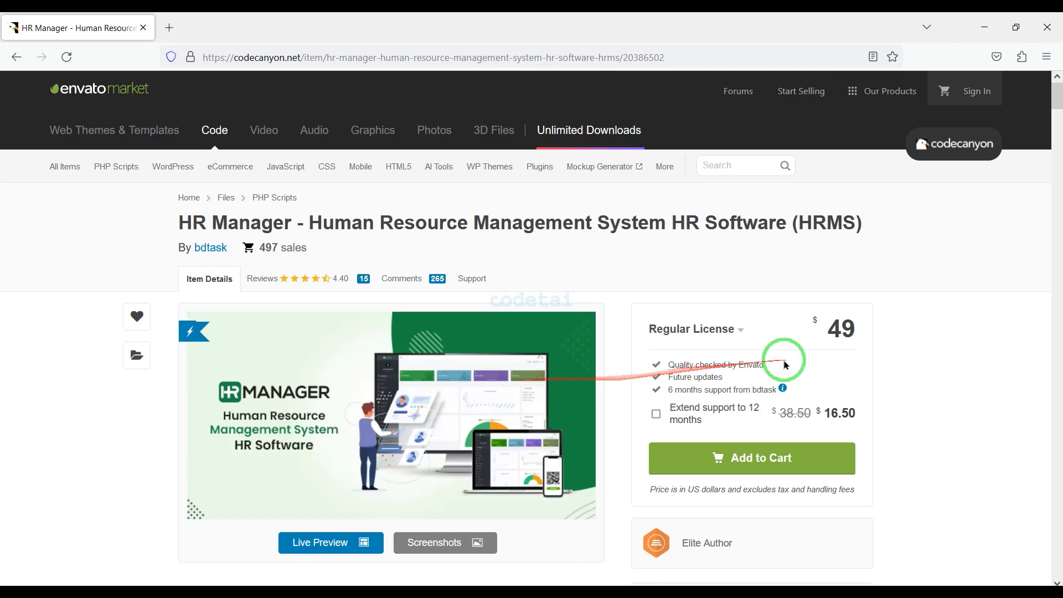
click(471, 541)
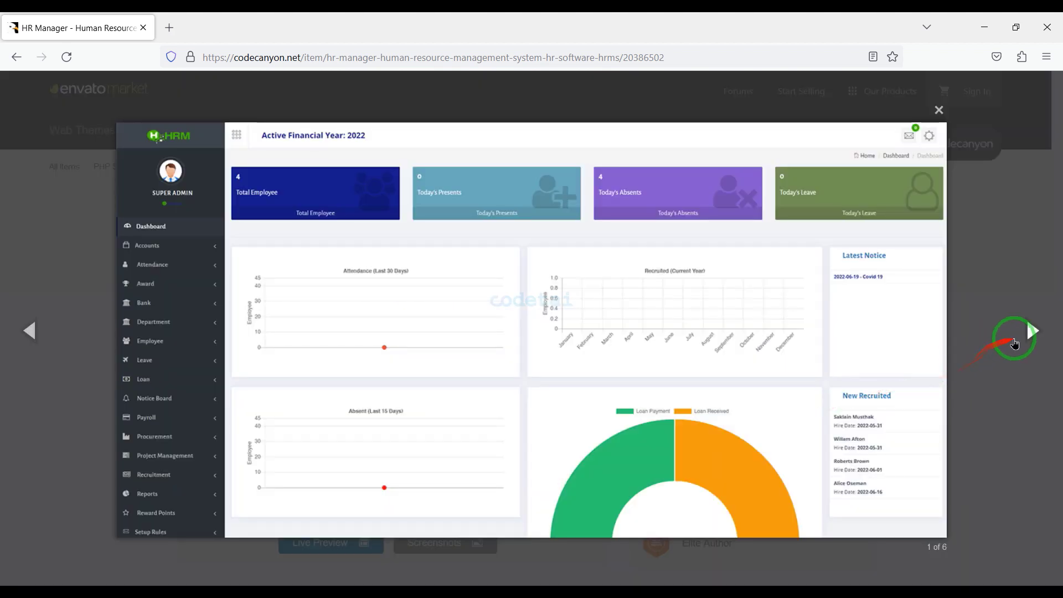
click(1029, 333)
click(1032, 345)
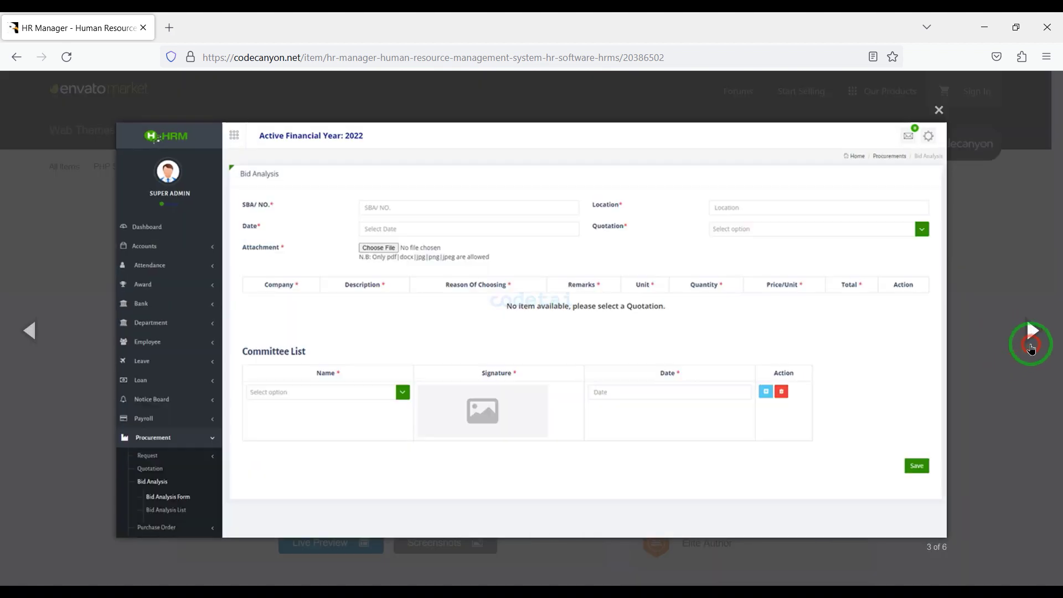
click(1031, 348)
click(1032, 348)
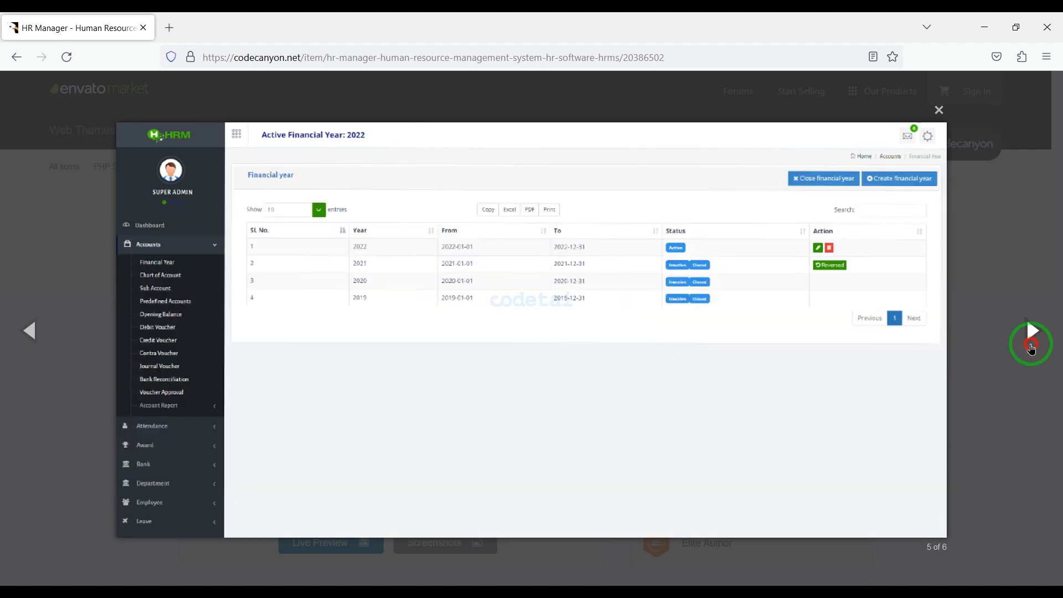
click(1031, 349)
click(1032, 349)
click(1031, 349)
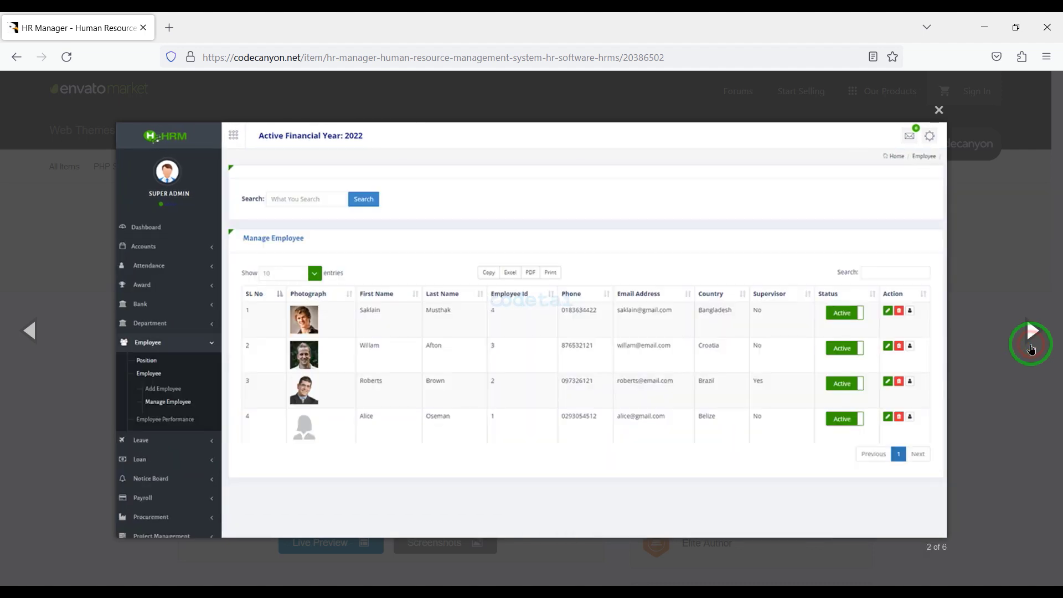
click(1031, 349)
click(1032, 349)
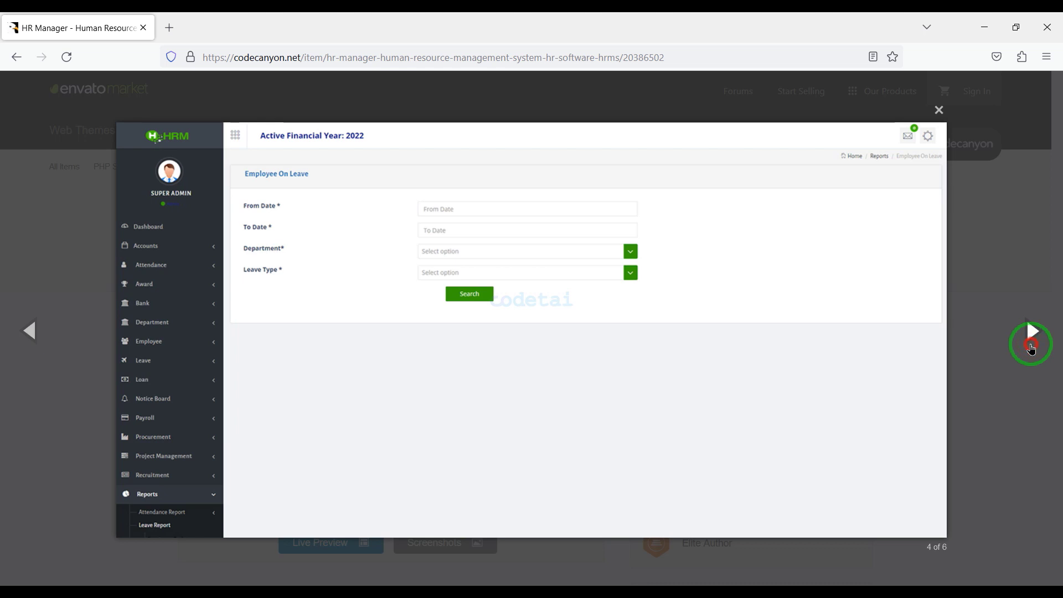
click(1031, 349)
click(1032, 349)
click(1032, 349)
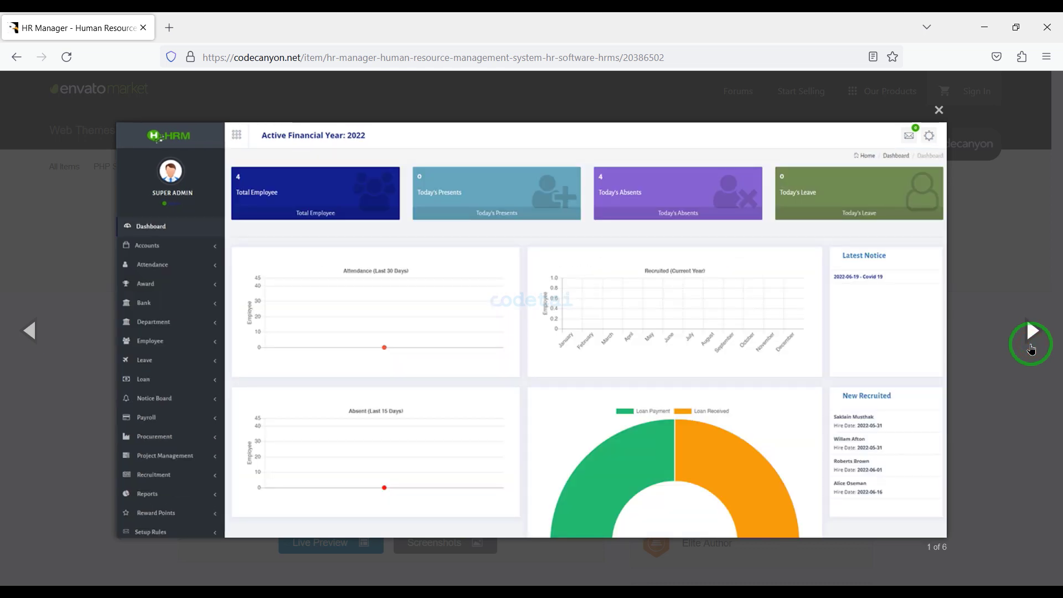
click(991, 208)
scroll(969, 377, down, 2)
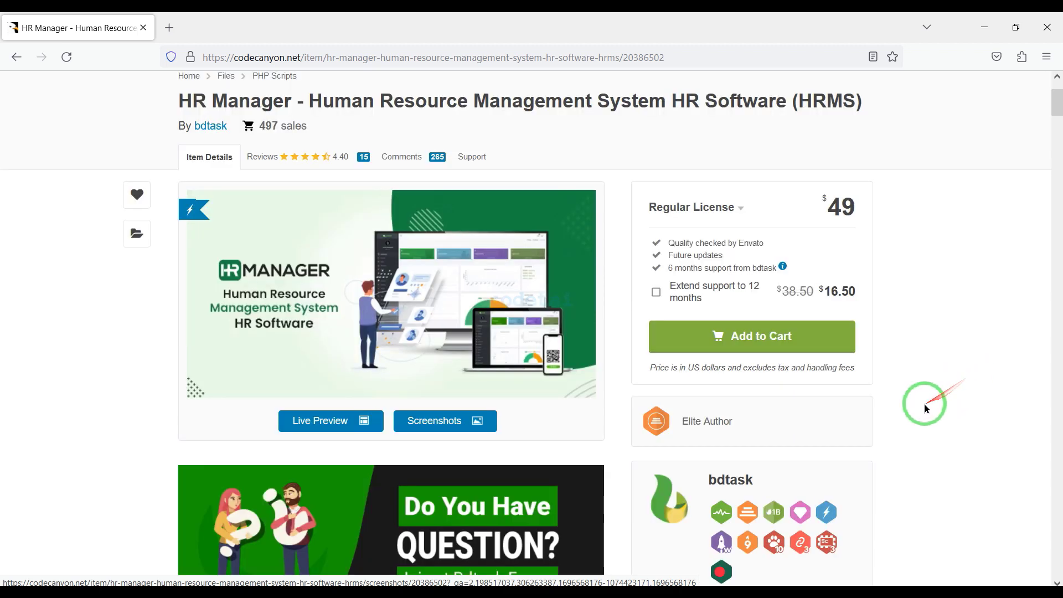
Step: Add HR Manager to the cart and reach checkout's Create Account form, totaling US$ 49.00
click(774, 348)
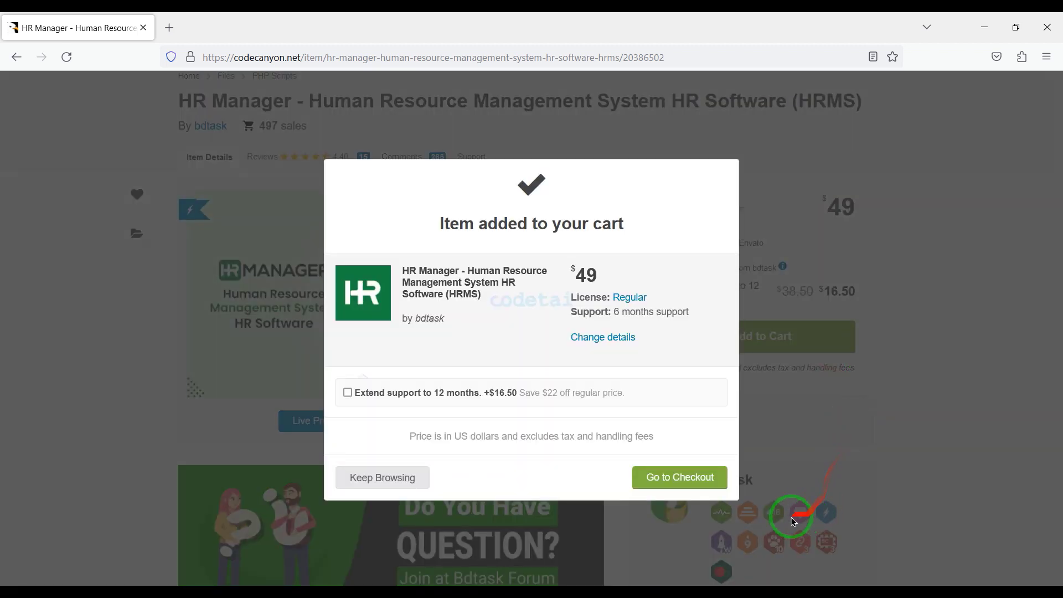
click(679, 478)
scroll(740, 421, down, 6)
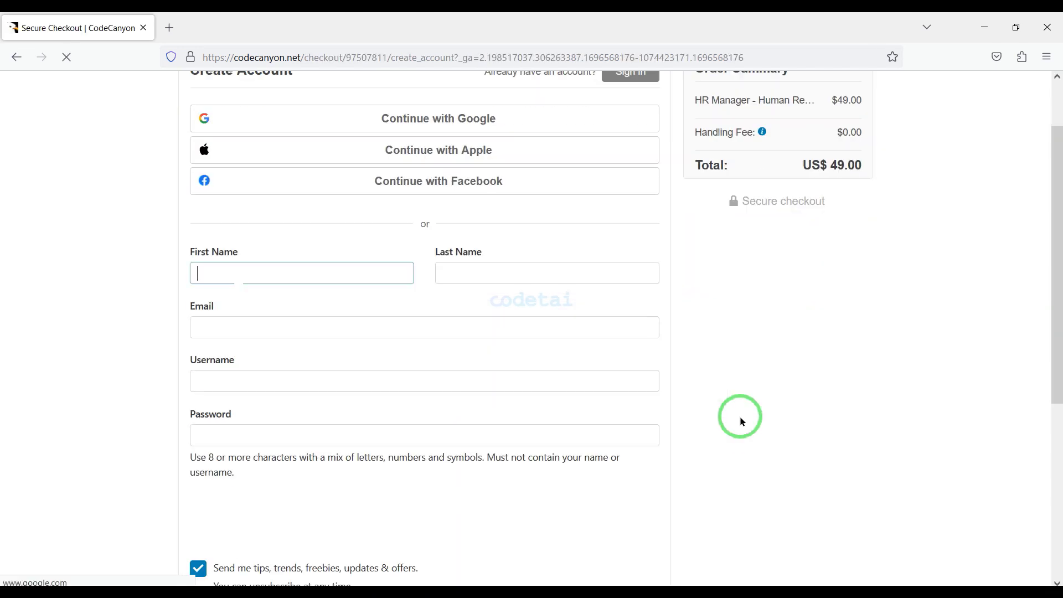
scroll(739, 481, up, 6)
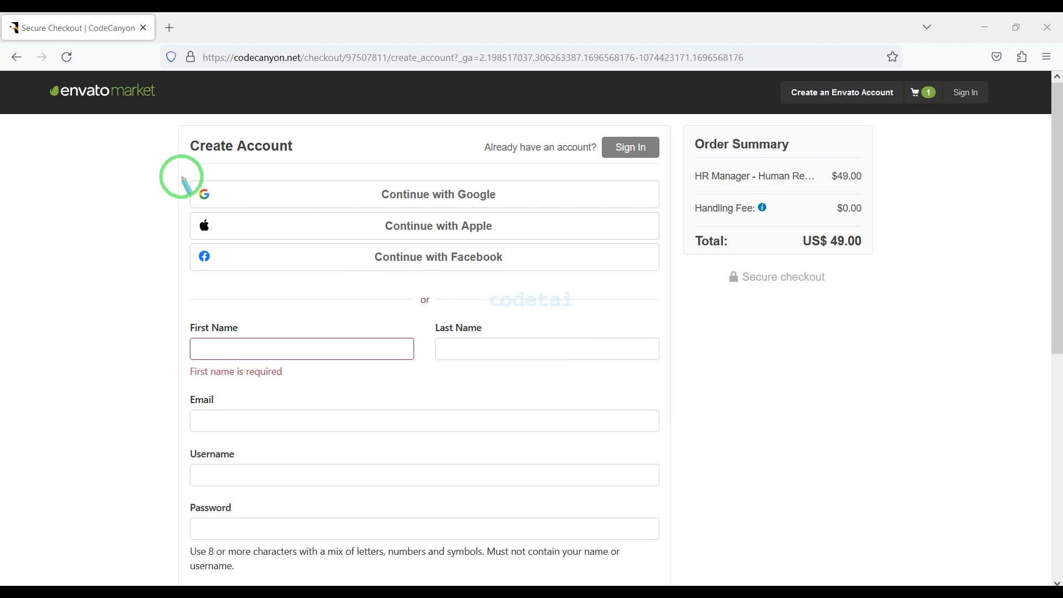
mouse_move(183, 175)
mouse_down()
mouse_move(308, 246)
mouse_move(669, 279)
mouse_up()
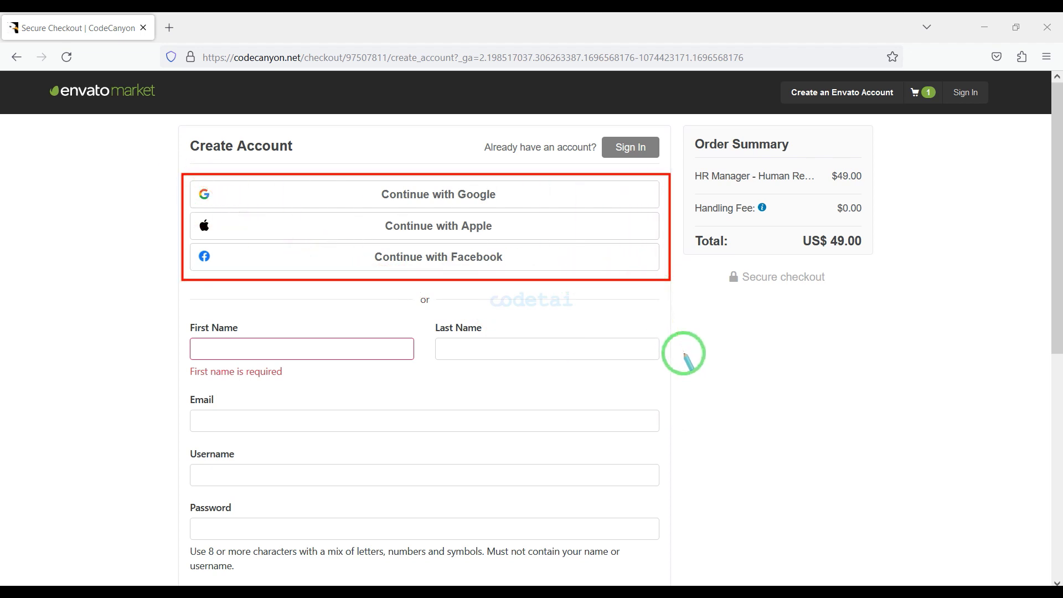
scroll(684, 354, down, 4)
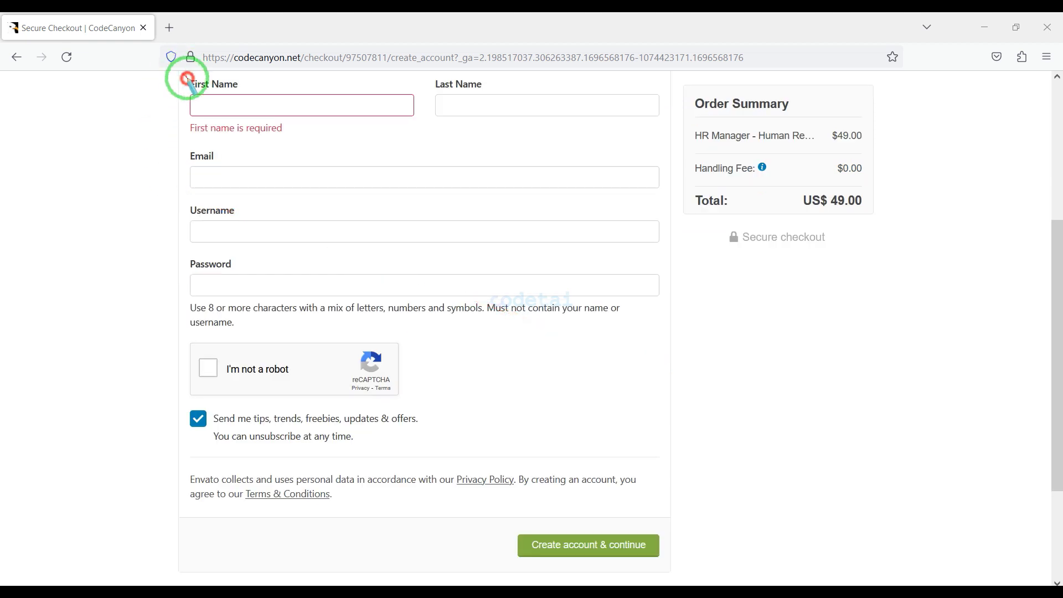
mouse_move(187, 79)
mouse_down()
mouse_move(576, 280)
mouse_move(674, 304)
mouse_move(673, 332)
mouse_up()
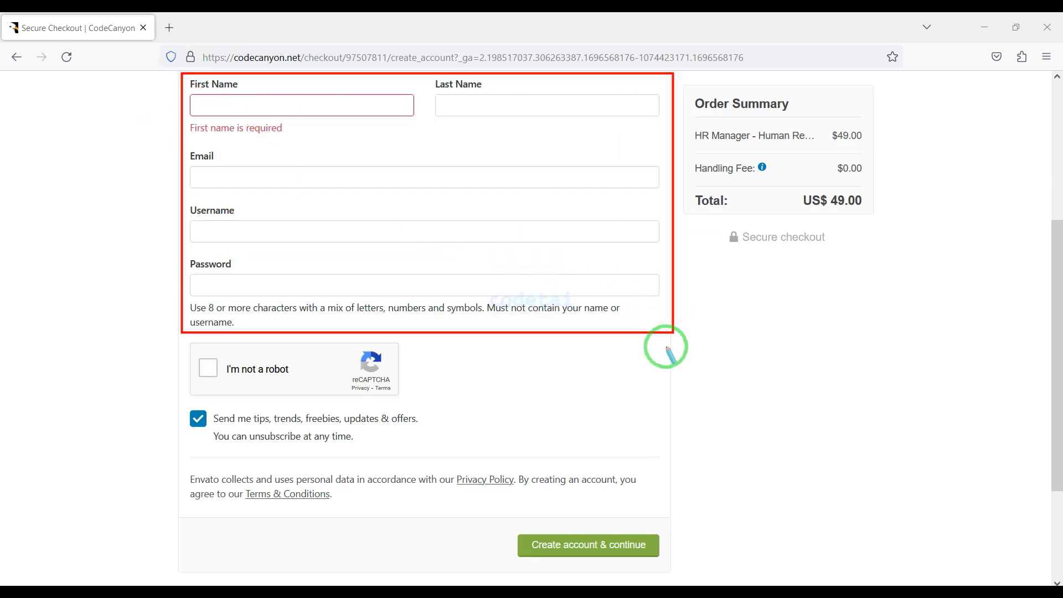
scroll(698, 443, down, 3)
scroll(986, 498, up, 7)
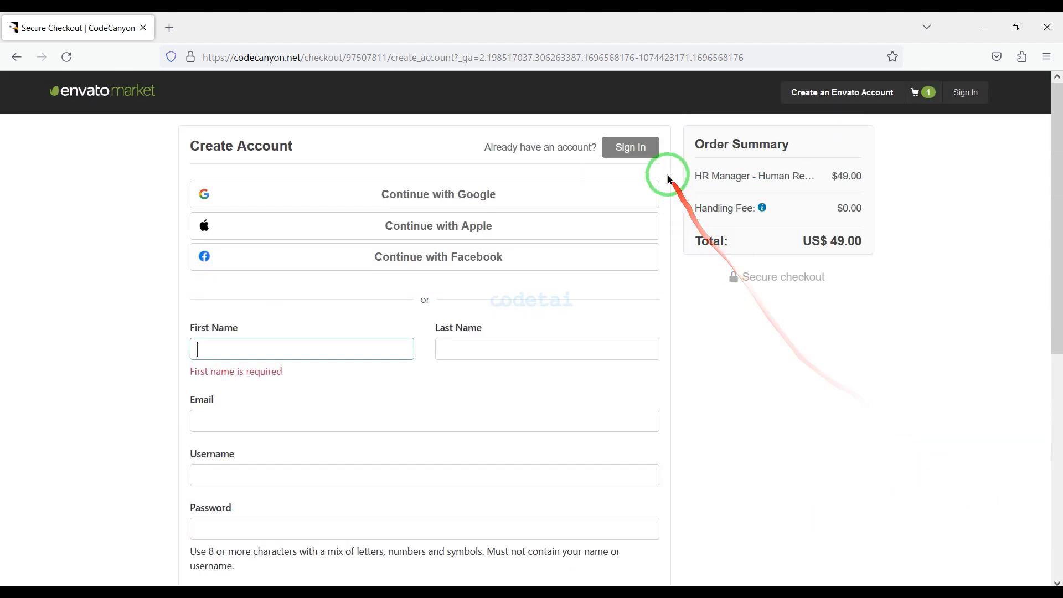
Step: Sign in with an existing account, then edit and save the billing details
click(642, 157)
scroll(713, 450, down, 2)
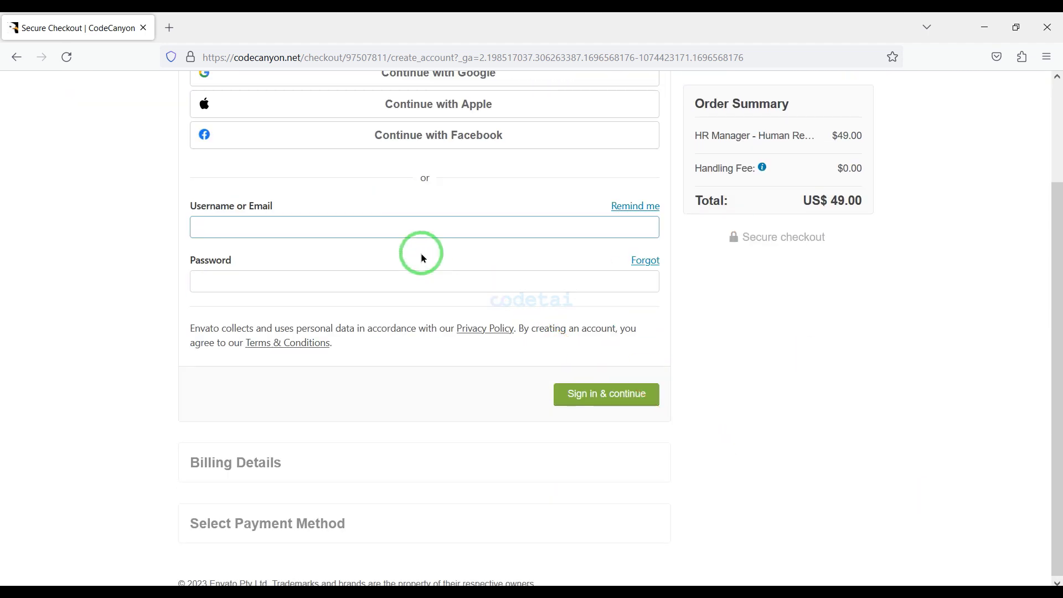
click(627, 391)
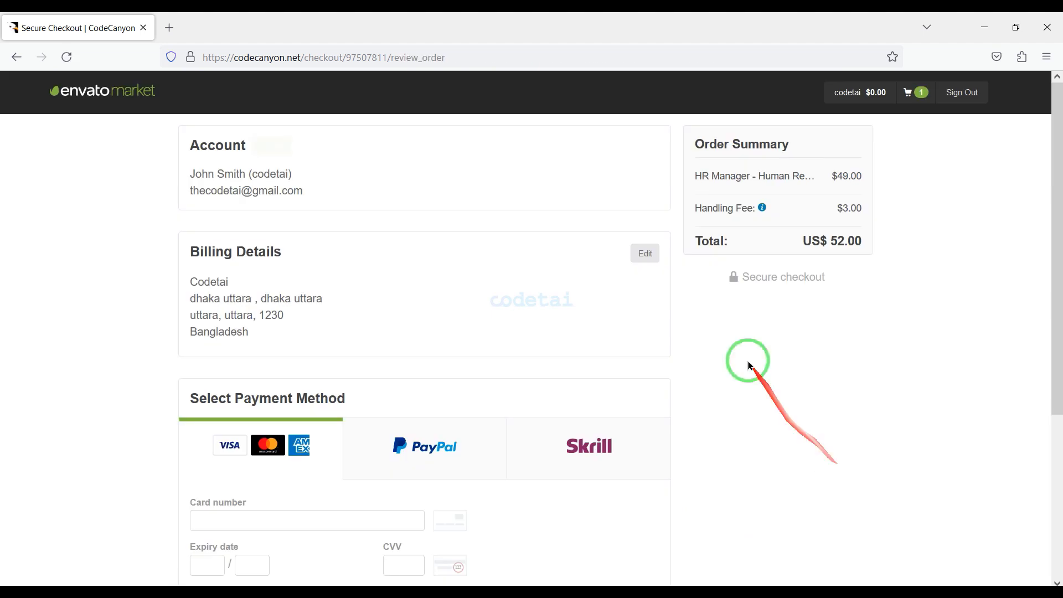
click(656, 254)
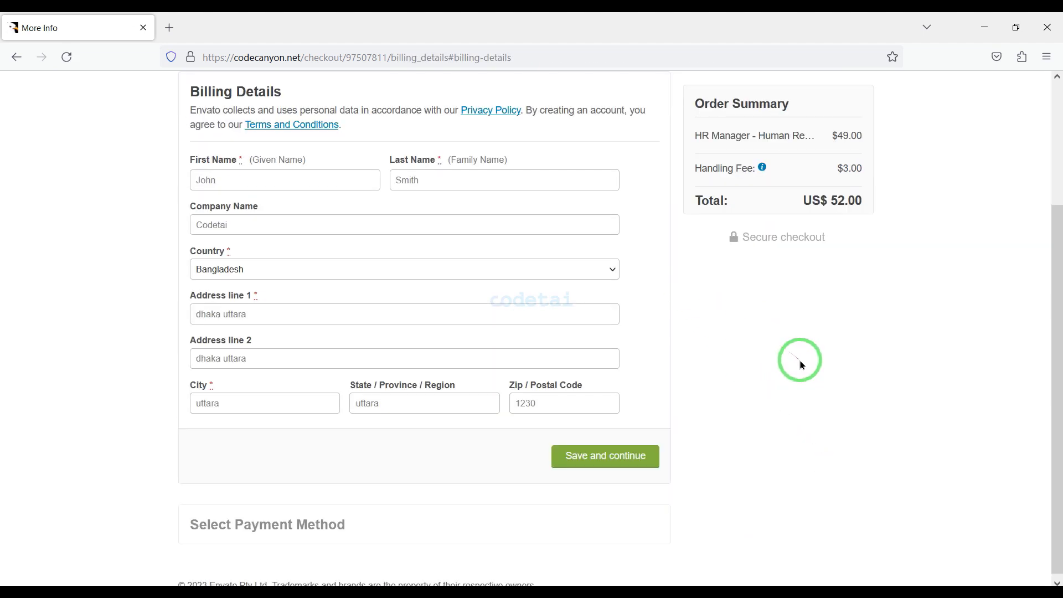
click(622, 454)
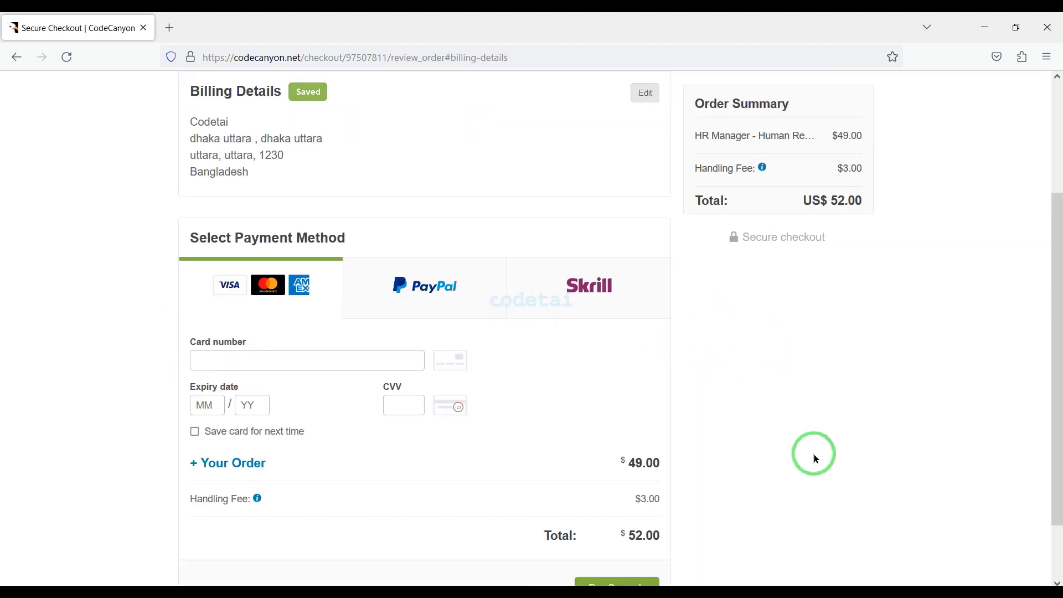
Step: Fill in the saved card details for the US$ 52.00 order with $3.00 handling fee
mouse_move(152, 138)
mouse_down()
mouse_move(344, 237)
mouse_move(679, 268)
mouse_up()
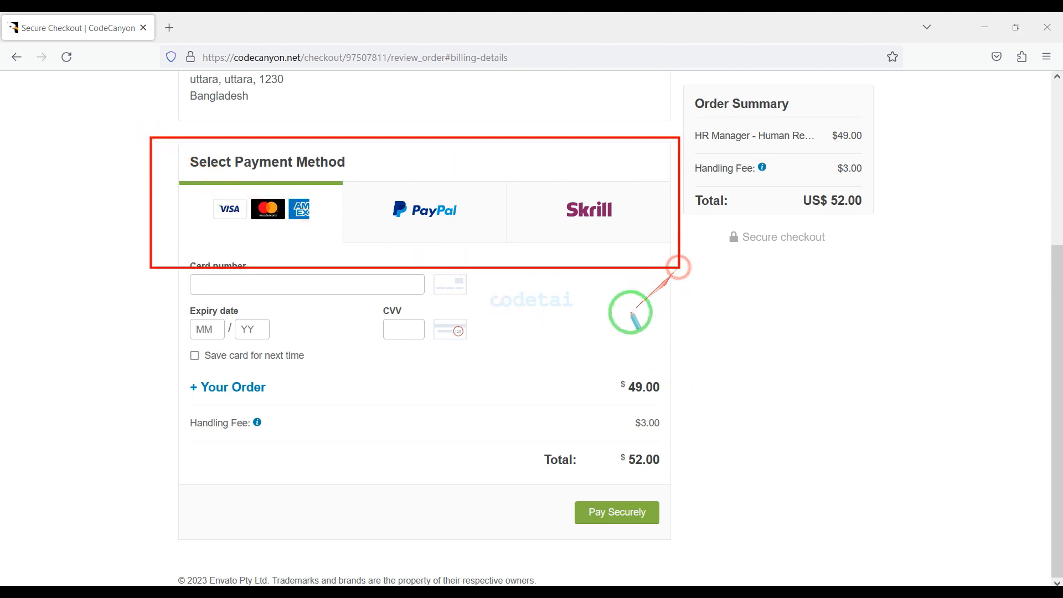
drag(199, 190, 327, 235)
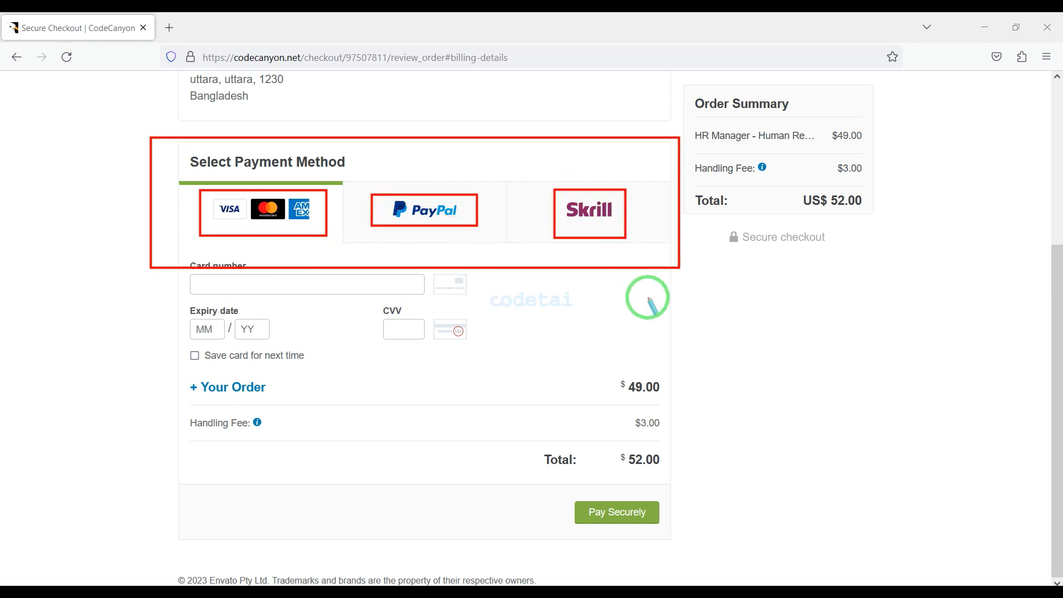
drag(247, 212, 322, 227)
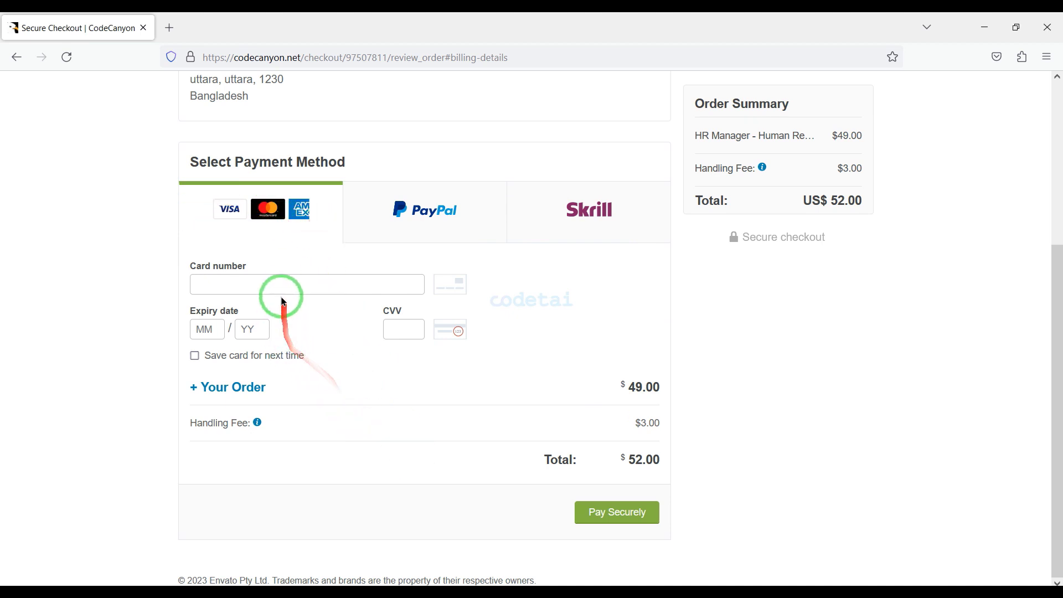
click(246, 316)
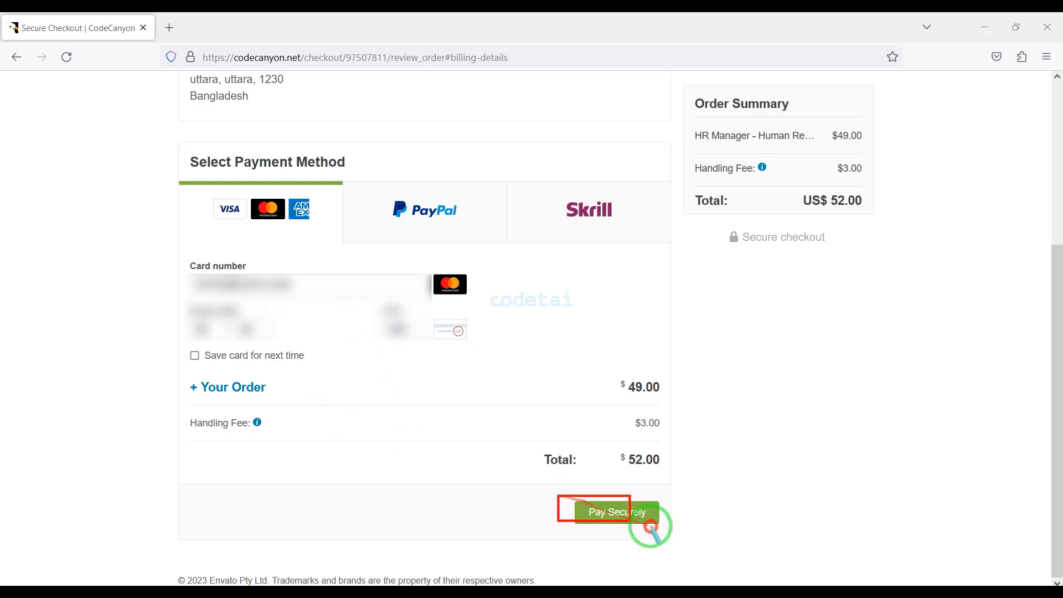
Step: Pay for the order and go to the purchased downloads page
click(608, 513)
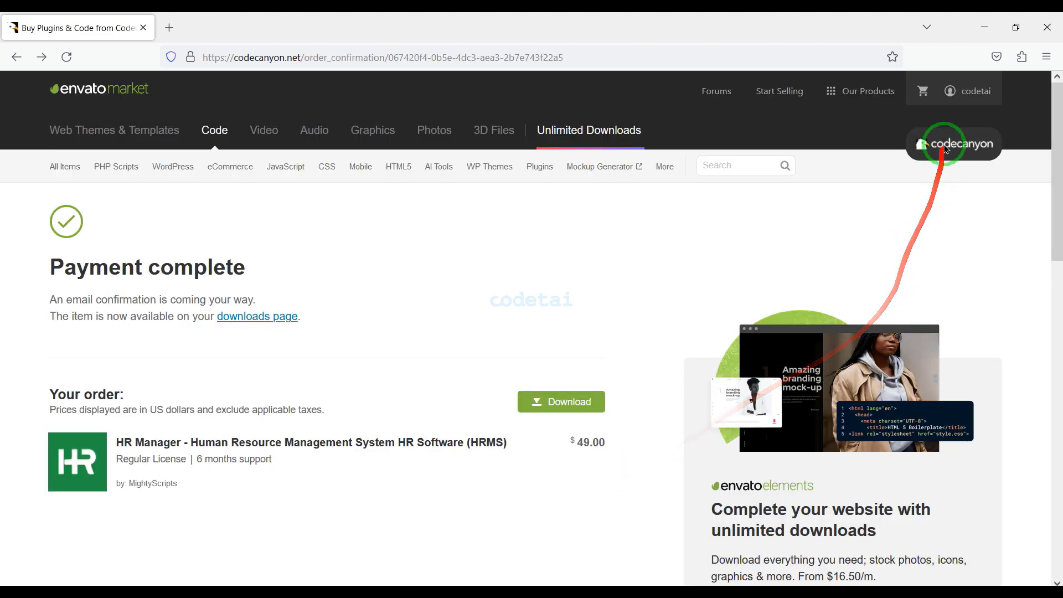
mouse_move(972, 98)
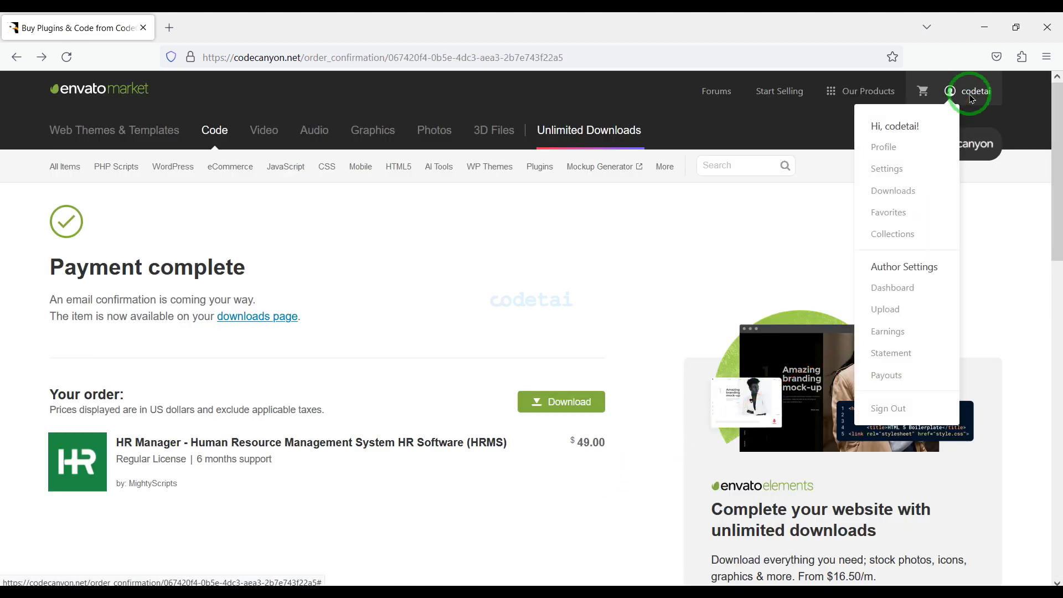
click(911, 193)
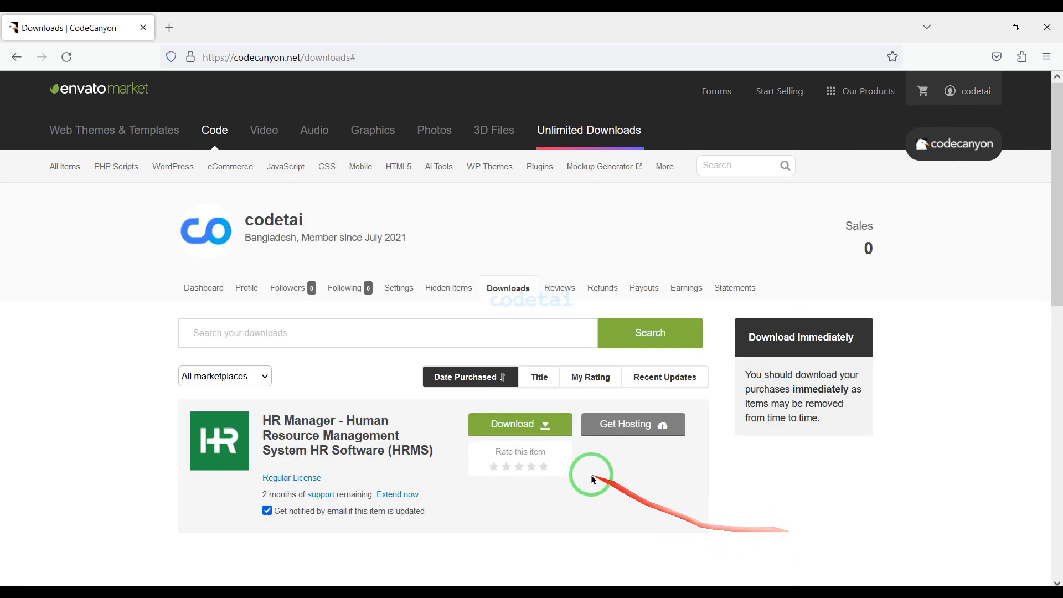
Step: Show HR Manager's download options, marking the licence PDF and text, and frame the three downloaded files
click(550, 427)
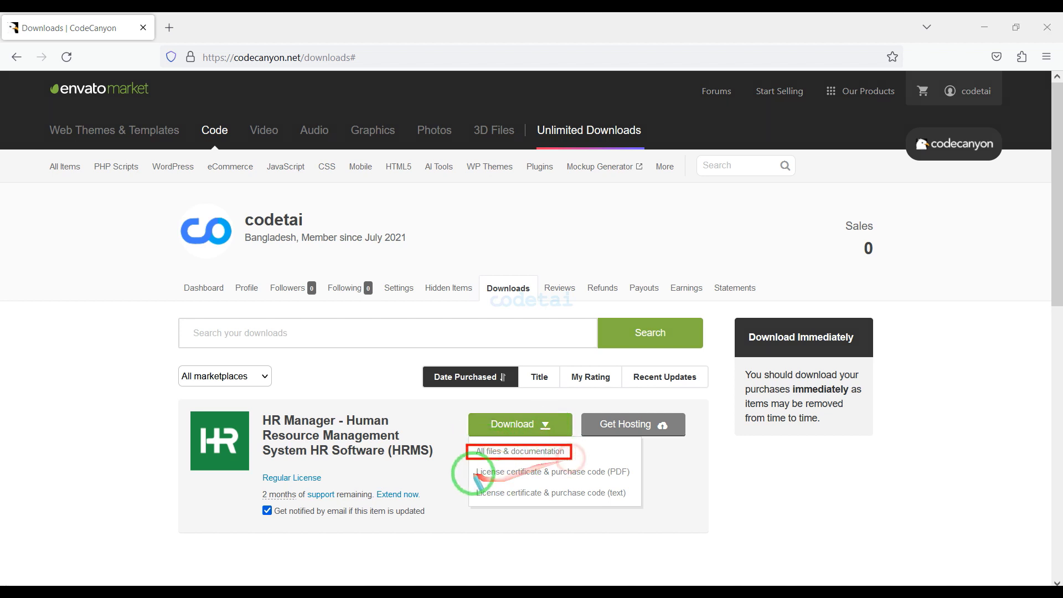
click(628, 475)
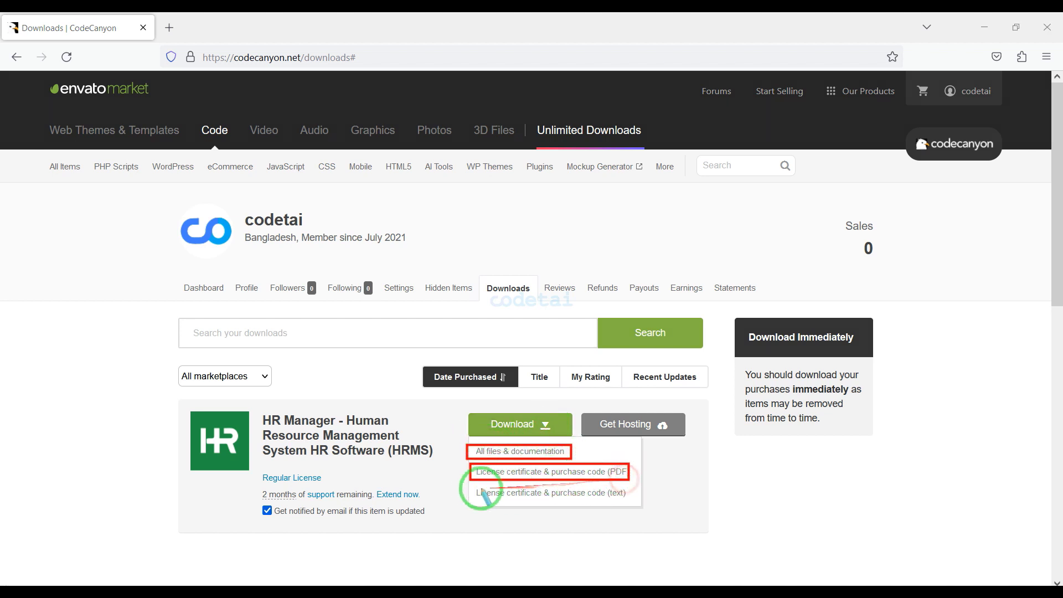
click(623, 500)
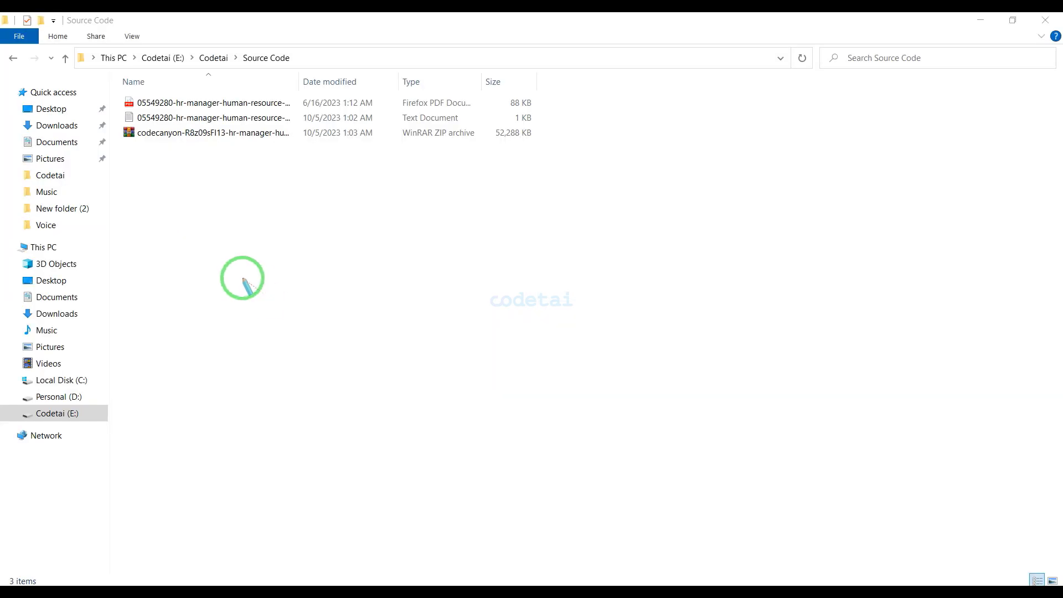
drag(118, 89, 544, 148)
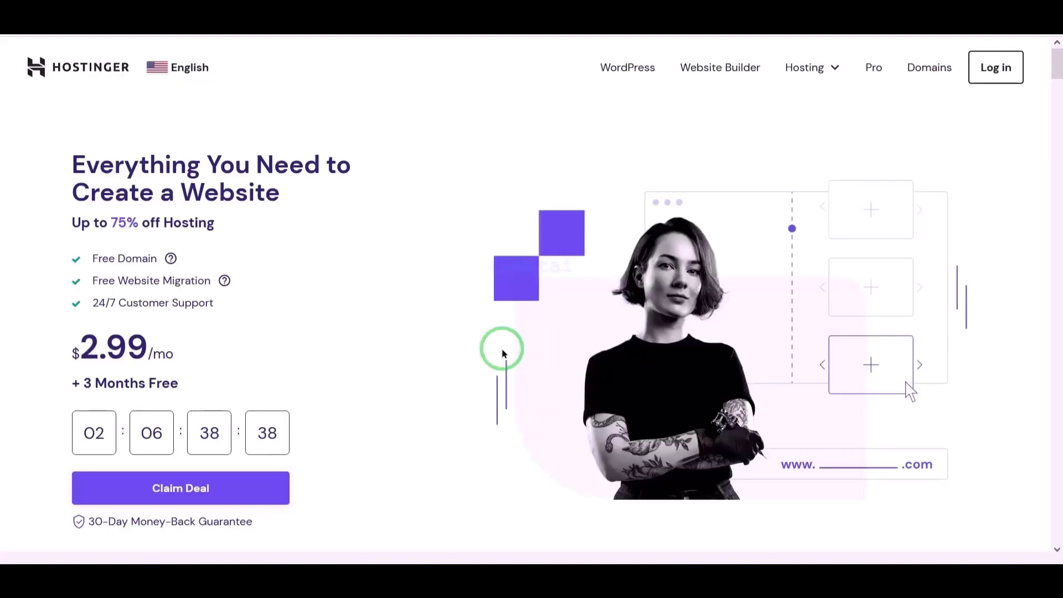
scroll(502, 353, down, 10)
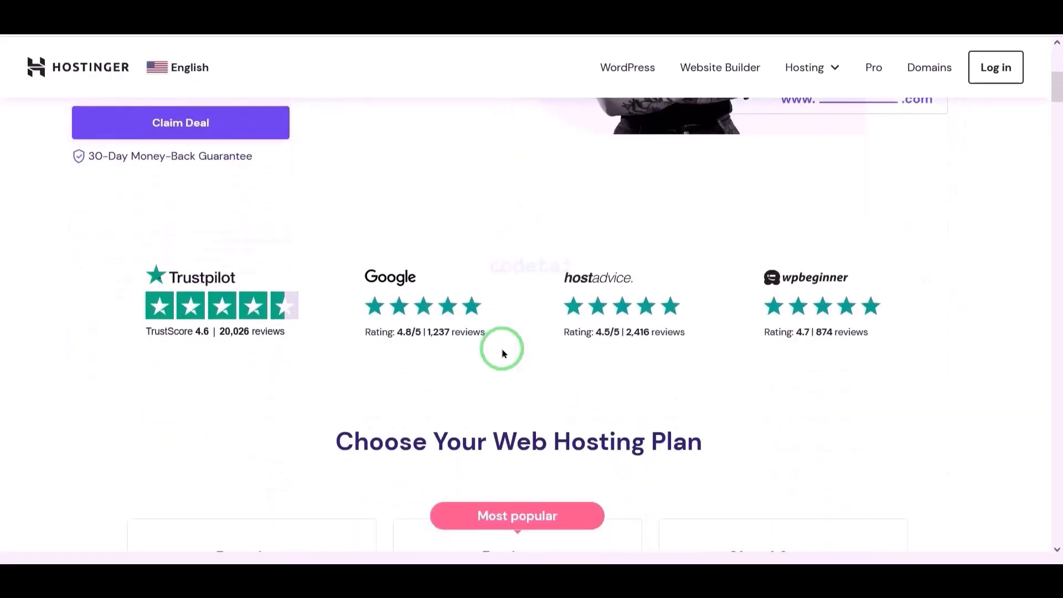
scroll(501, 347, down, 10)
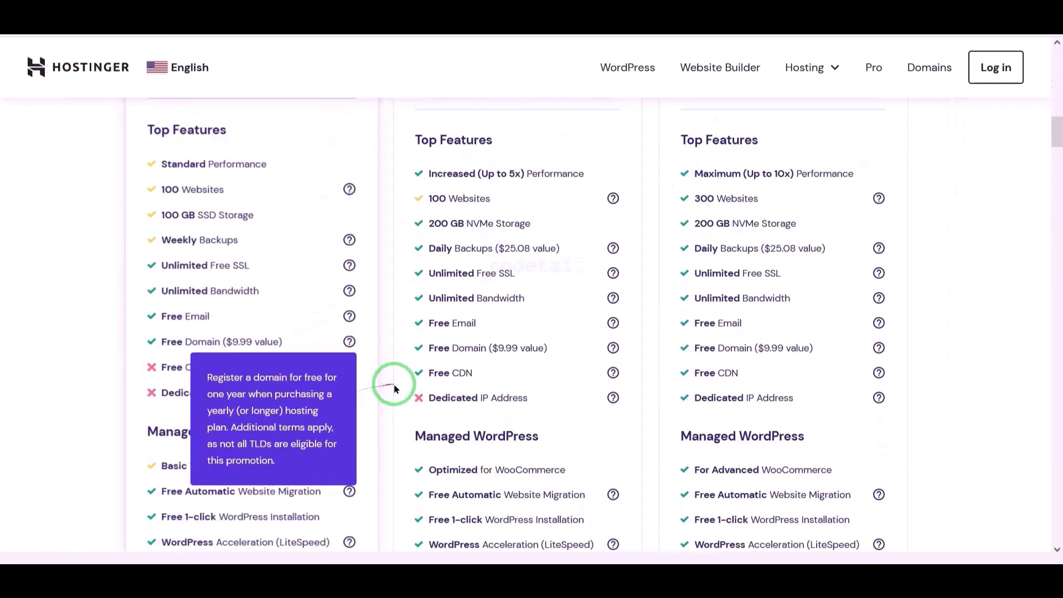
scroll(566, 376, down, 8)
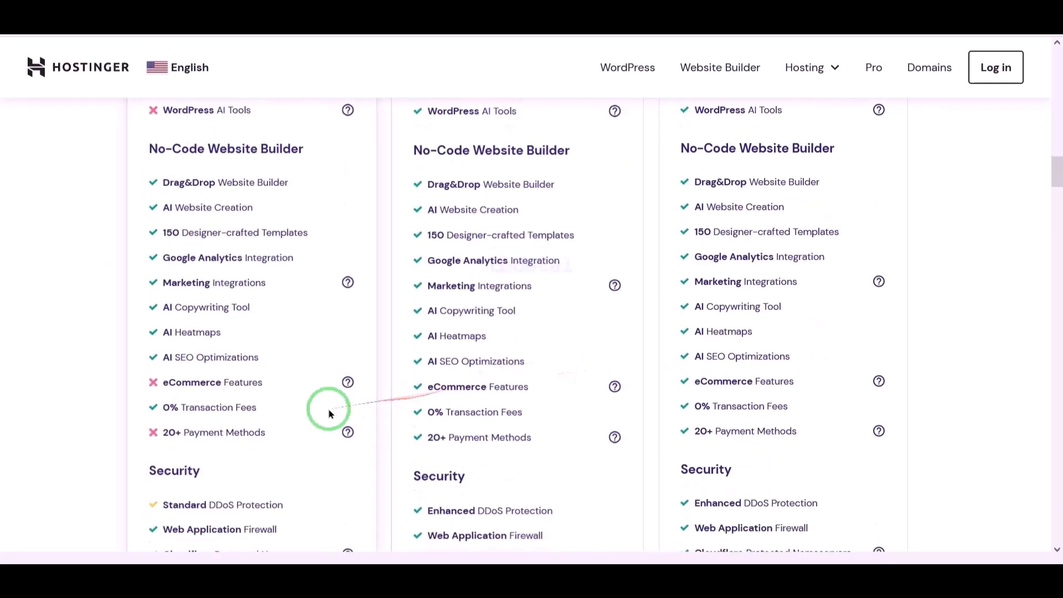
scroll(481, 399, down, 12)
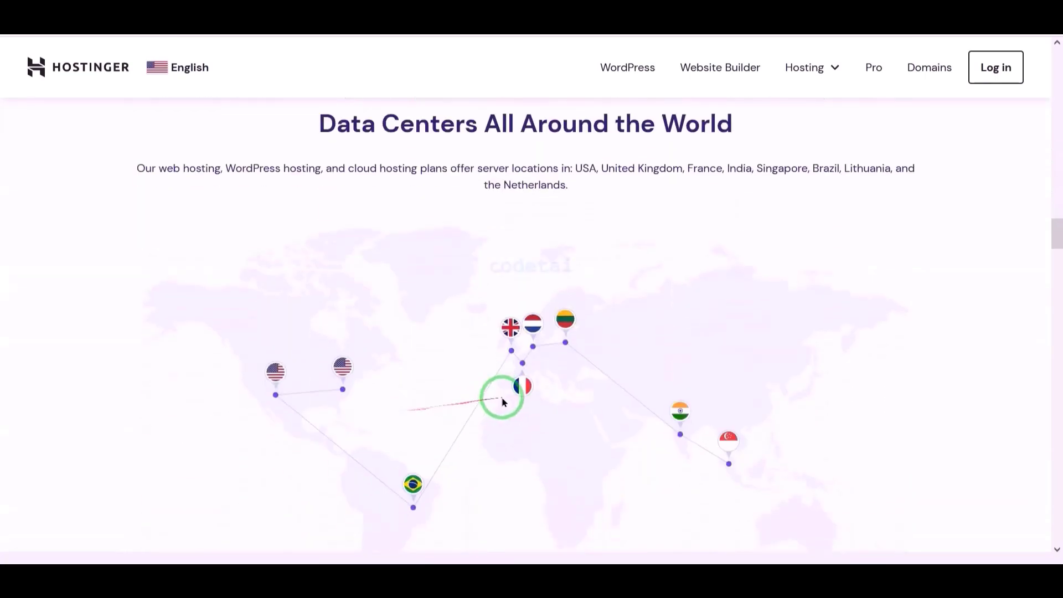
scroll(588, 392, down, 12)
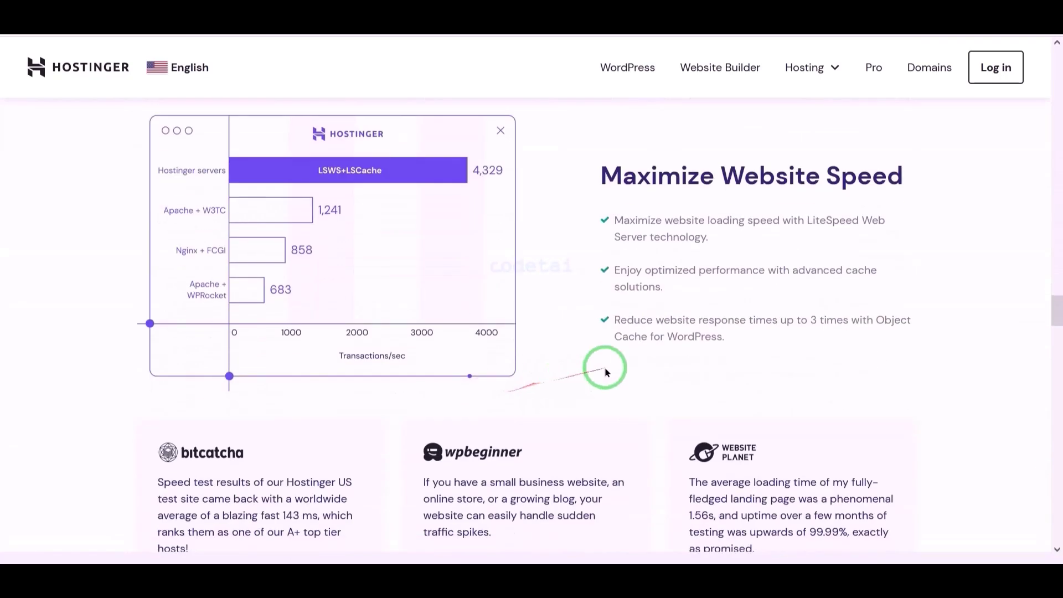
scroll(459, 391, down, 12)
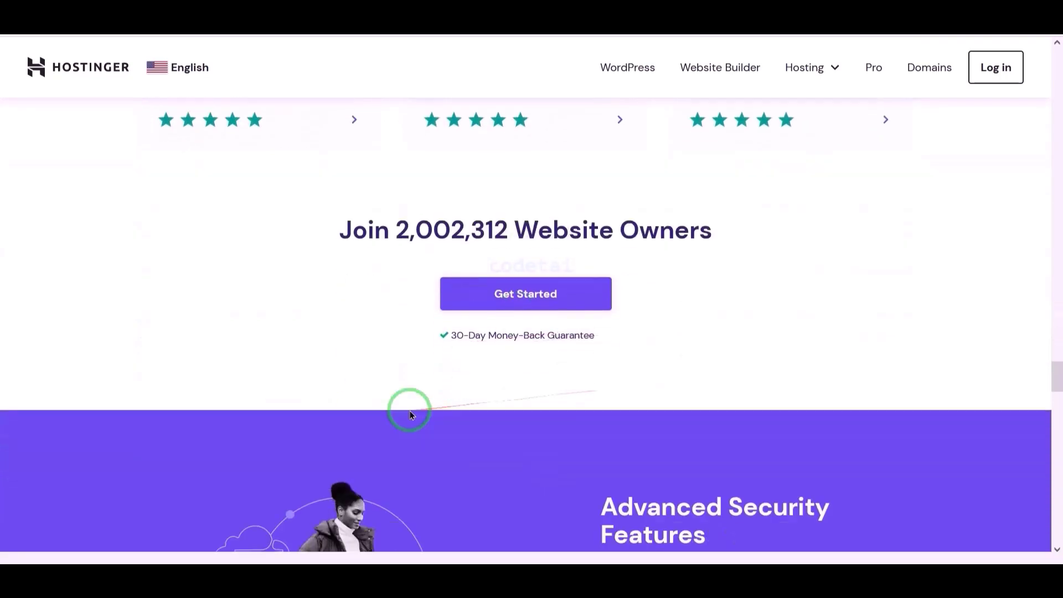
scroll(550, 410, down, 10)
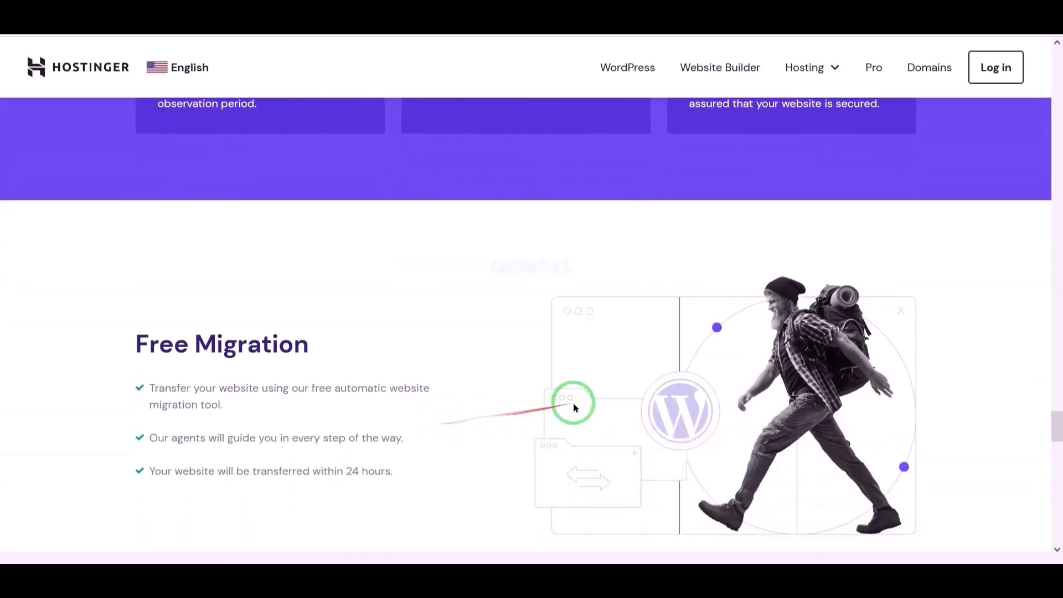
scroll(606, 400, down, 12)
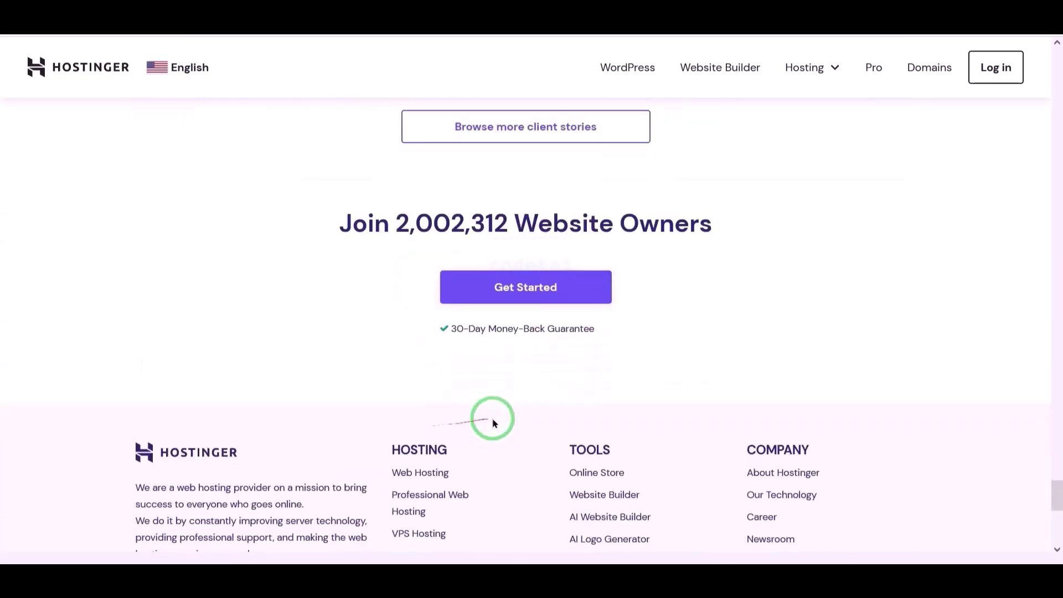
scroll(614, 402, down, 5)
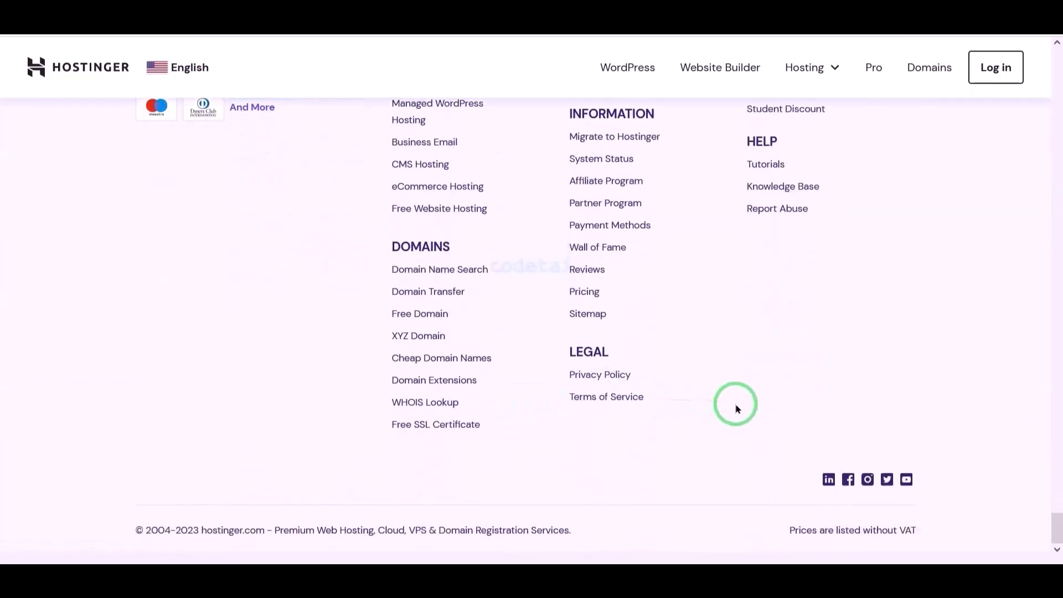
scroll(736, 408, up, 10)
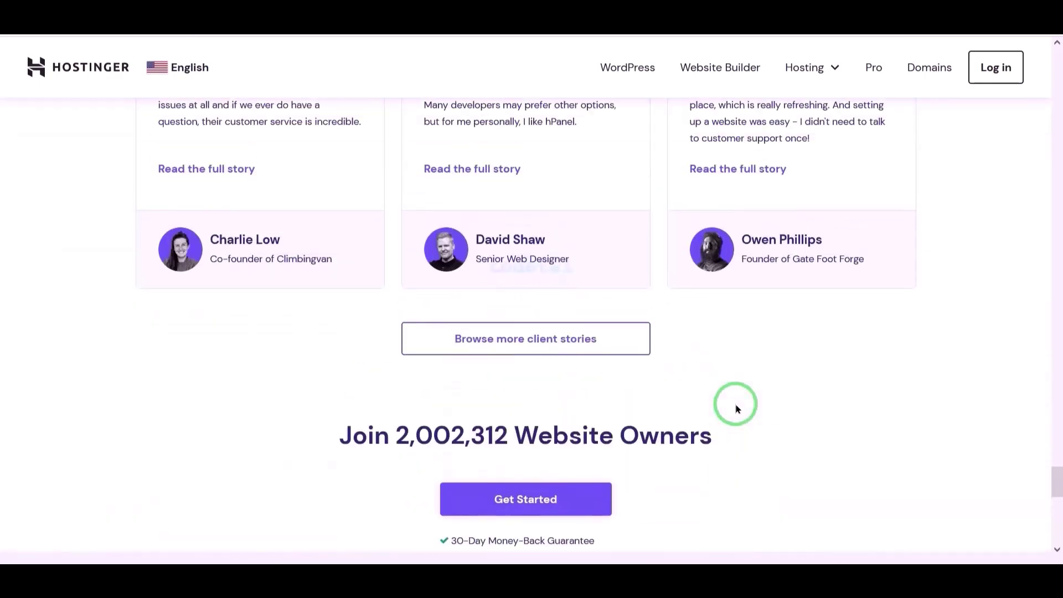
scroll(736, 403, up, 8)
scroll(414, 431, up, 20)
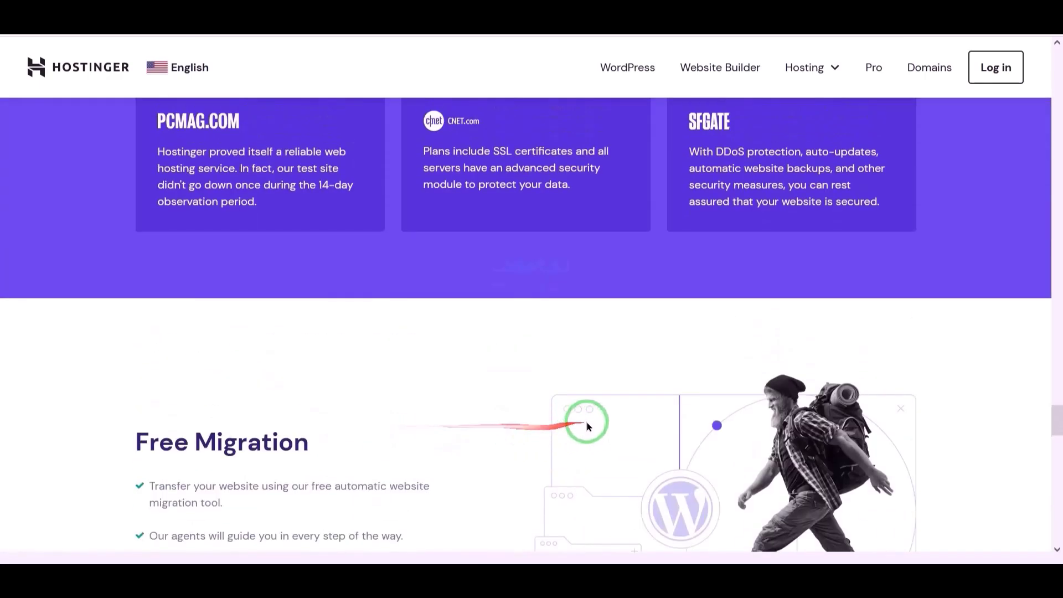
scroll(323, 444, up, 20)
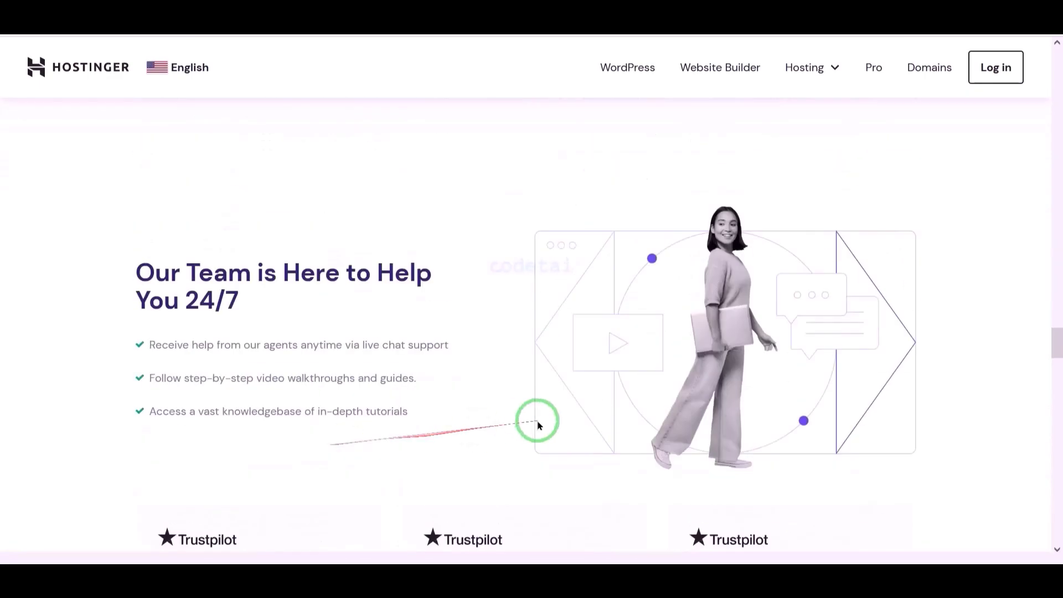
scroll(619, 424, up, 20)
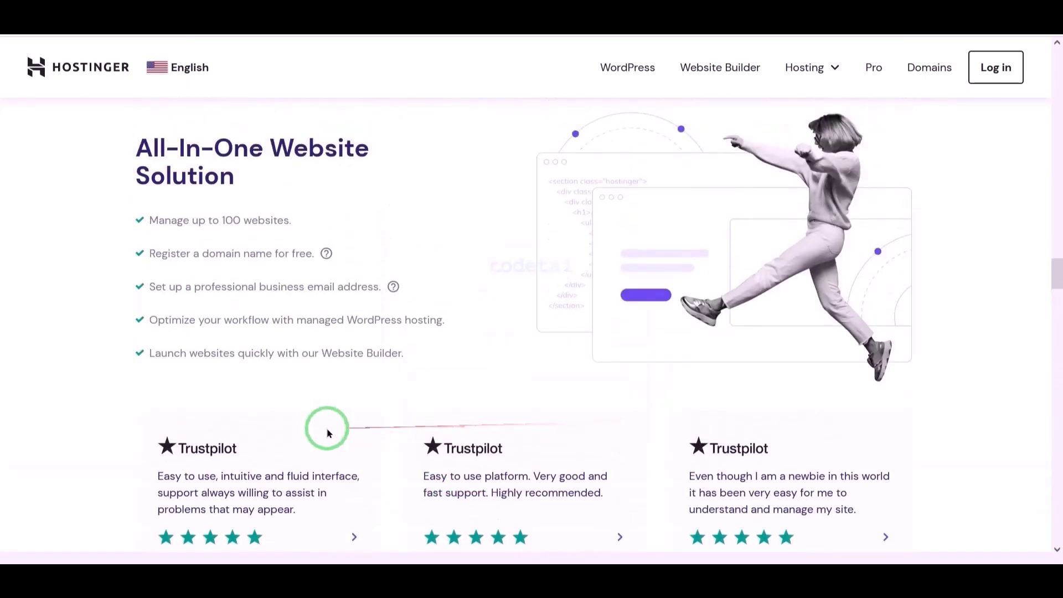
scroll(585, 419, up, 20)
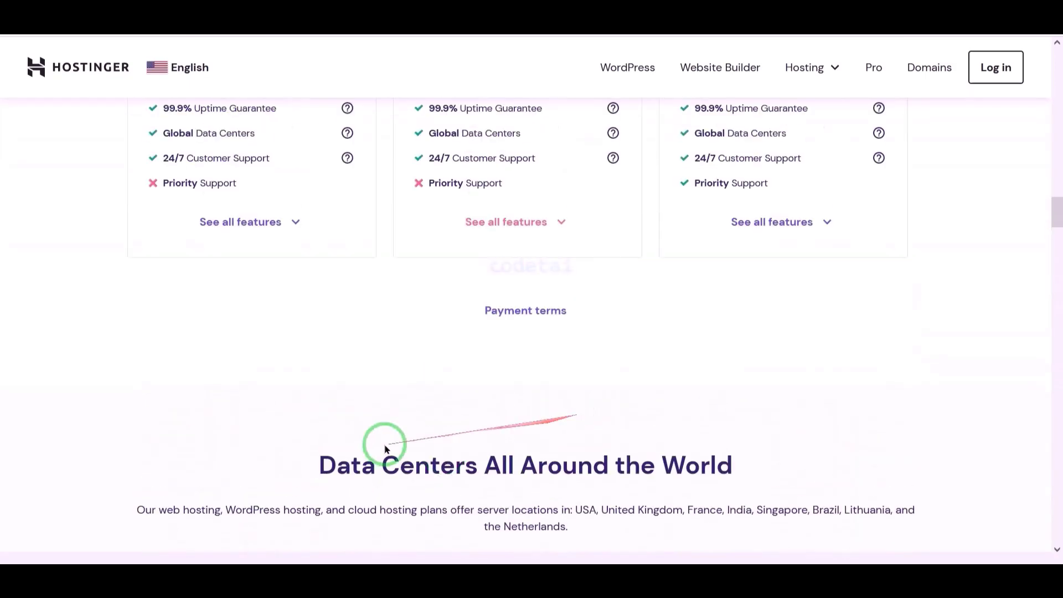
scroll(283, 410, up, 20)
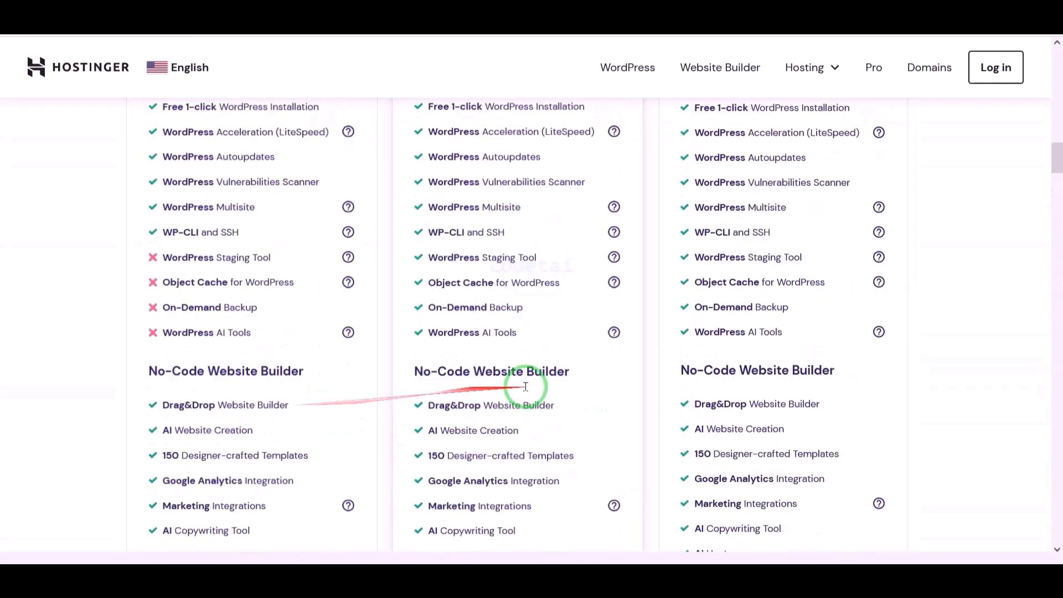
scroll(345, 395, up, 15)
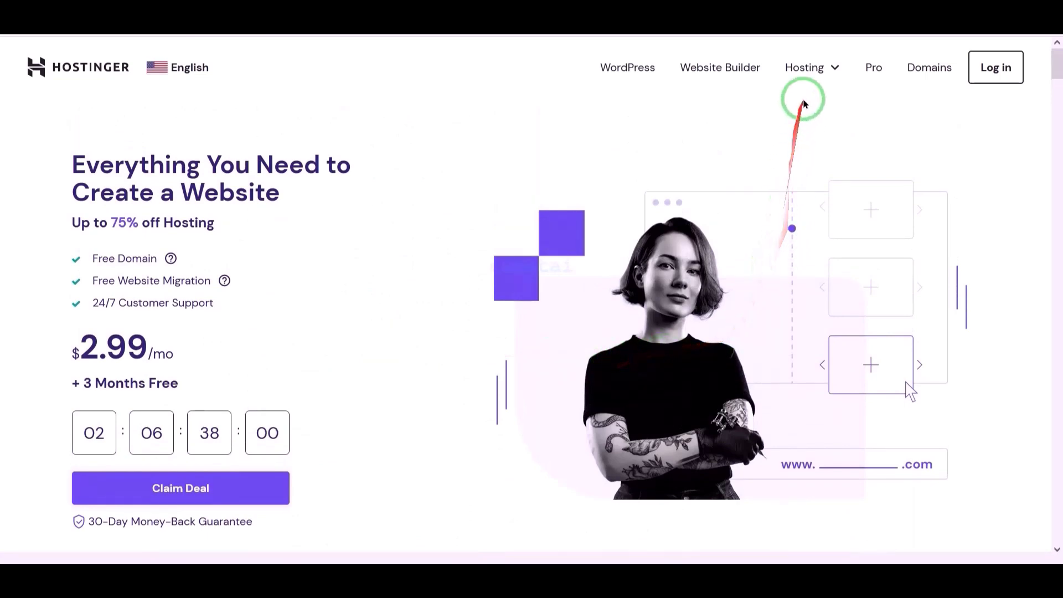
Step: Go to the Web Hosting plans page and highlight the second plan's Free Domain row
click(809, 67)
click(782, 123)
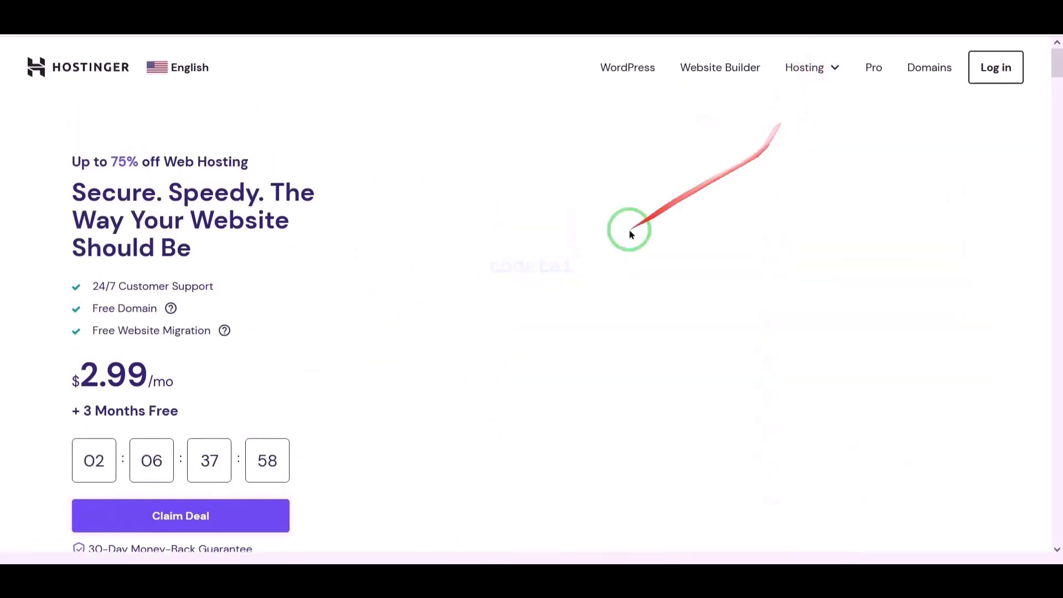
scroll(551, 299, down, 10)
scroll(399, 356, down, 6)
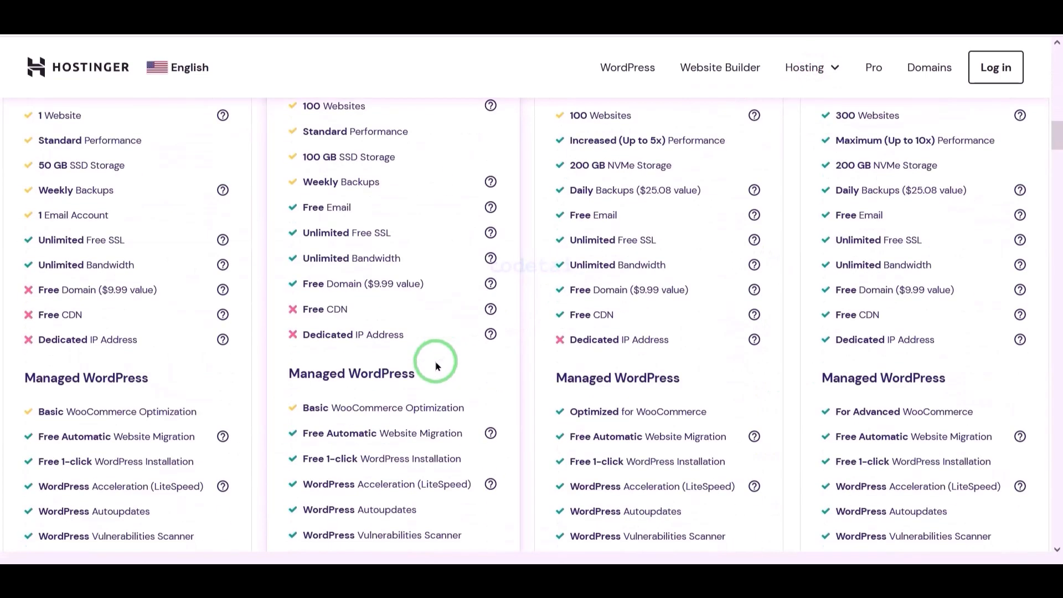
drag(336, 293, 1035, 301)
Step: Highlight the 30-Day Money-Back Guarantee rows of the first and fourth plans
scroll(645, 273, down, 5)
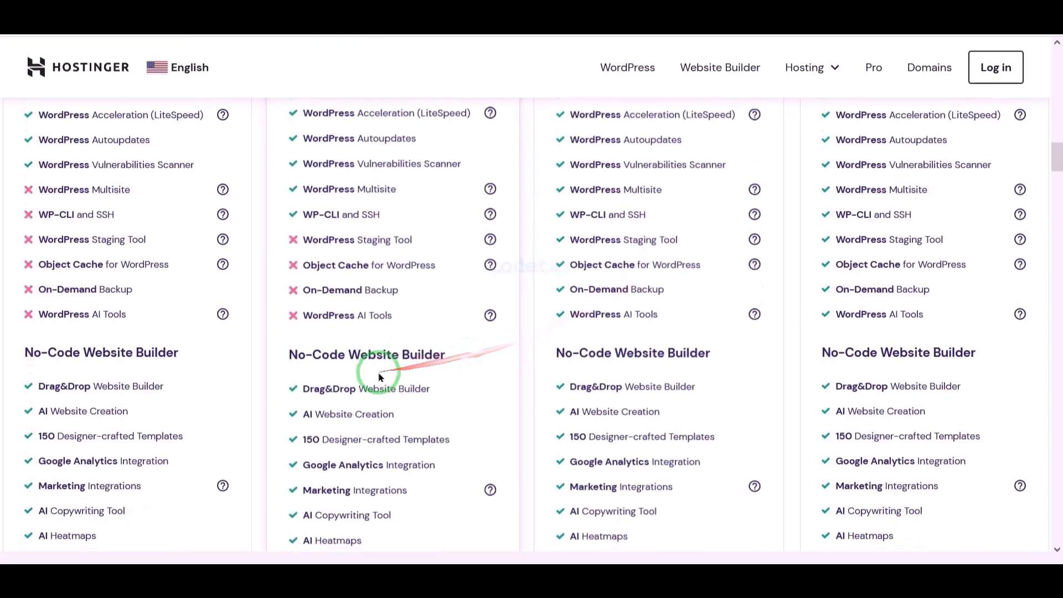
scroll(380, 377, down, 10)
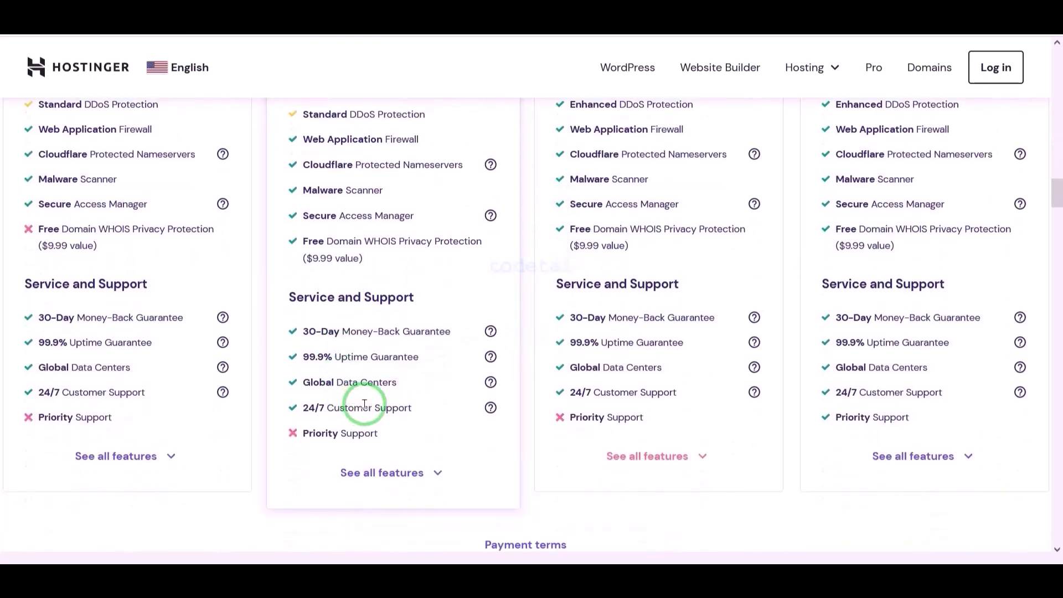
mouse_move(368, 410)
mouse_down()
mouse_move(16, 314)
mouse_move(772, 329)
mouse_up()
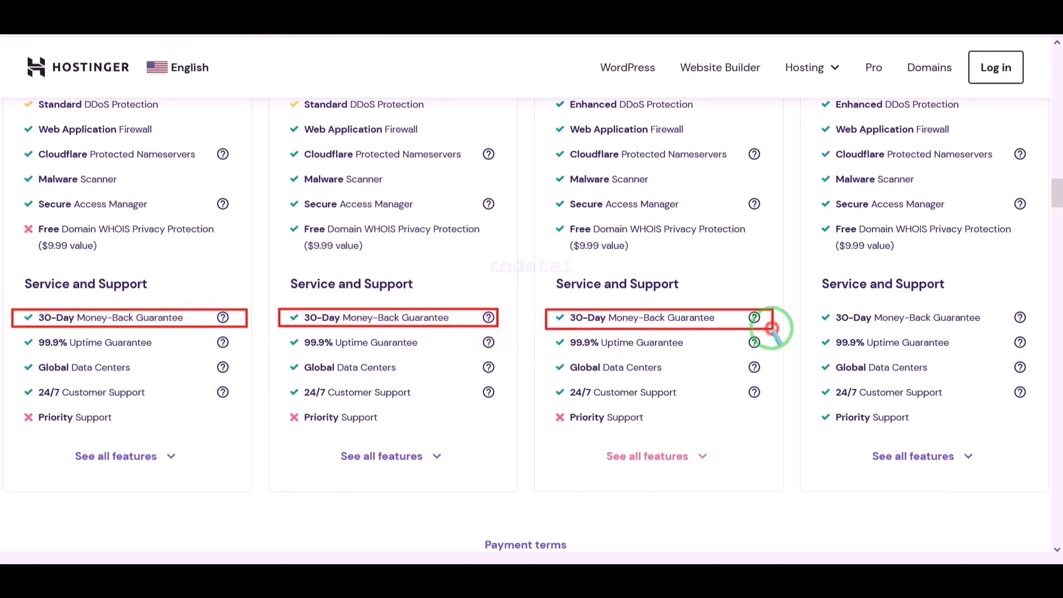
drag(841, 313, 1031, 328)
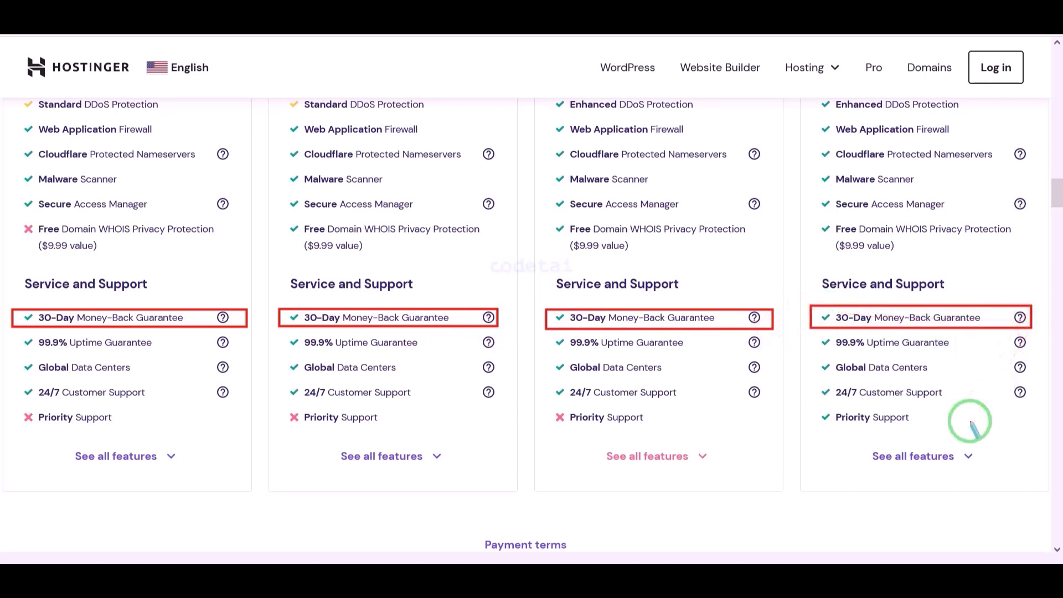
key(e)
Step: Highlight the 24/7 Customer Support rows, then return to the Single, Premium, Business, Cloud Startup cards
drag(15, 384, 233, 402)
drag(308, 387, 1042, 403)
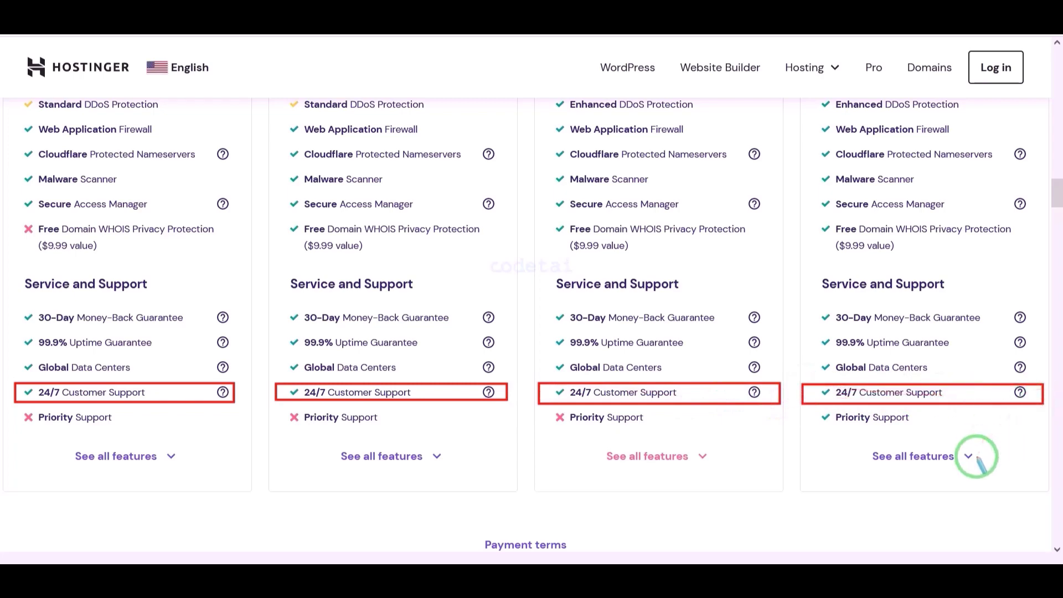
key(Escape)
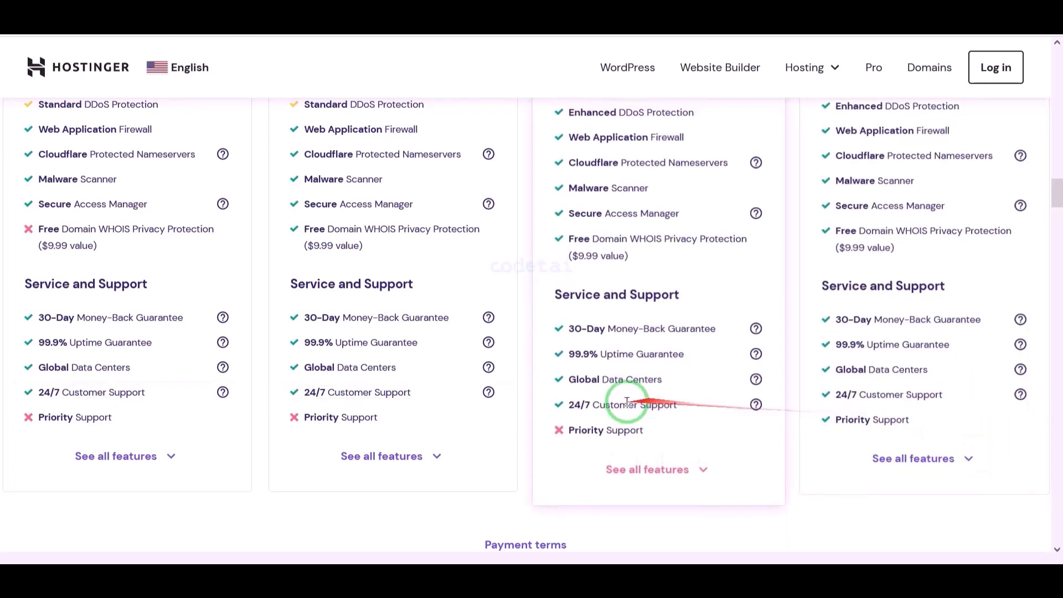
scroll(886, 432, up, 15)
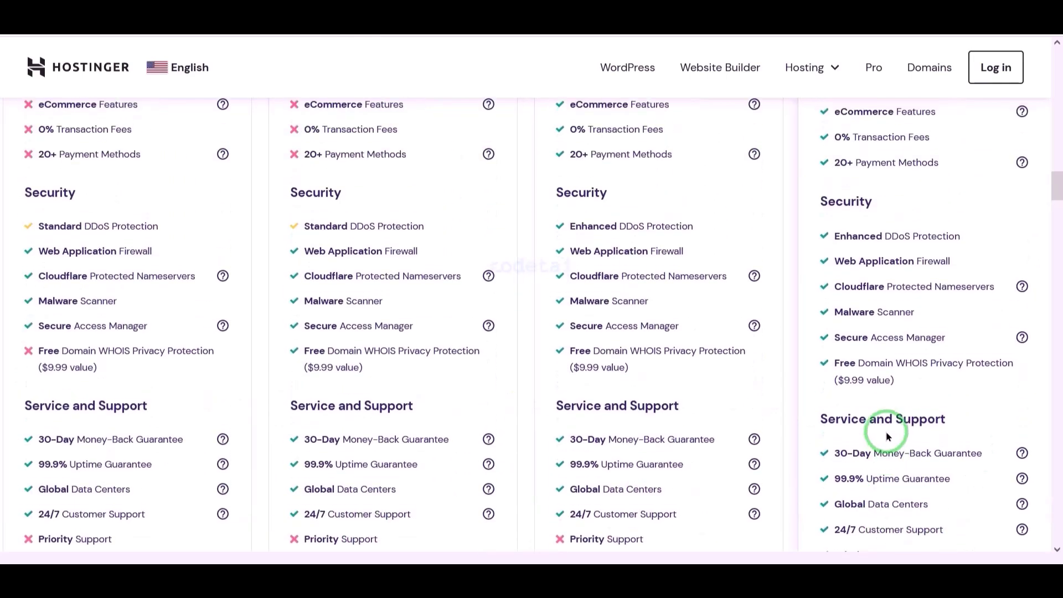
scroll(643, 431, up, 10)
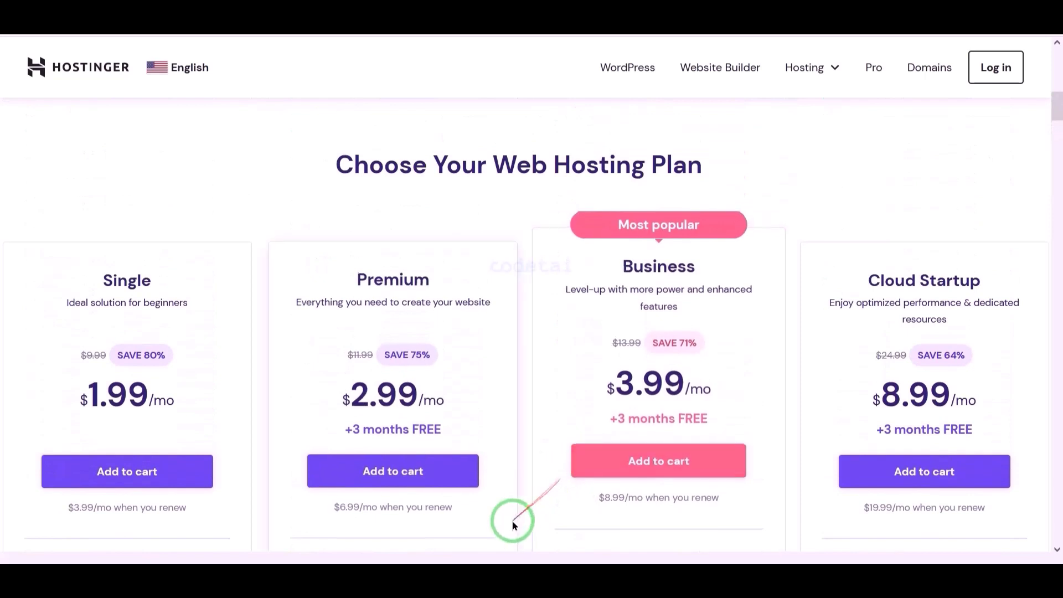
scroll(695, 381, down, 1)
Step: Choose the 12-month billing period for the Business plan at $59.88
scroll(695, 376, down, 2)
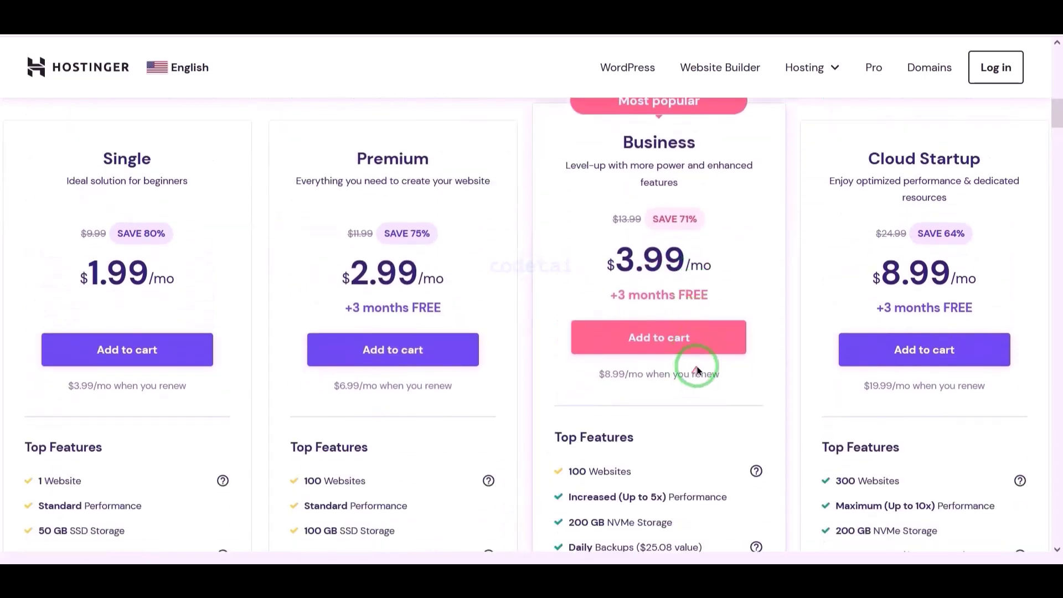
scroll(631, 360, up, 3)
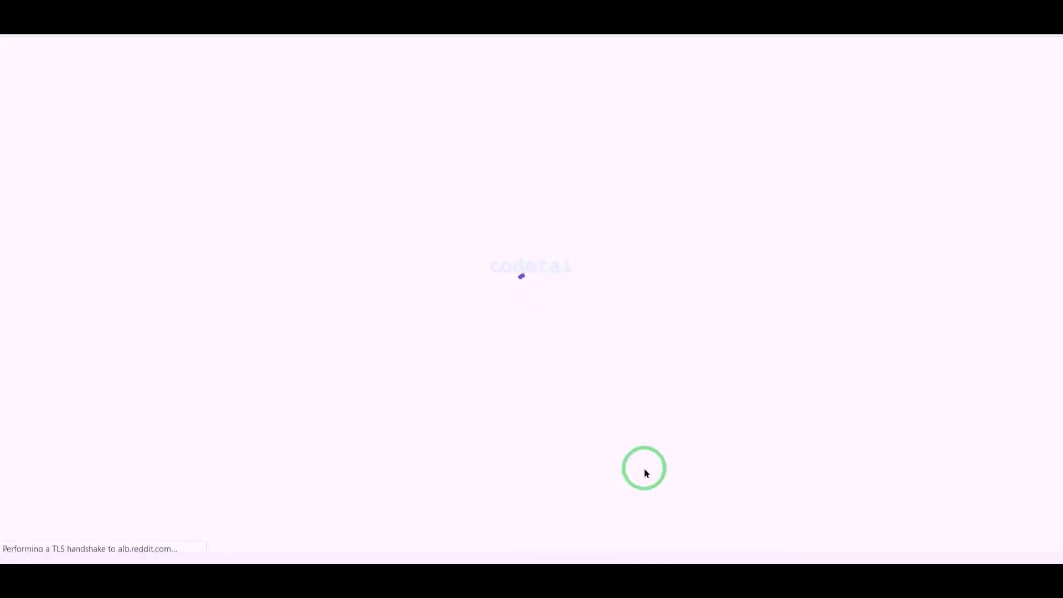
scroll(554, 299, down, 3)
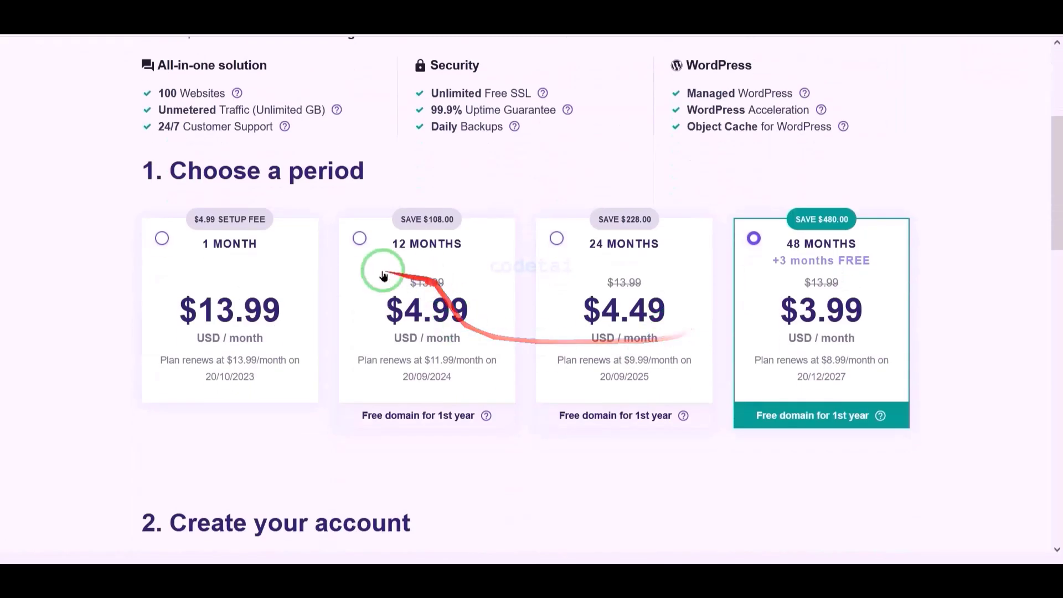
click(367, 246)
scroll(537, 285, down, 7)
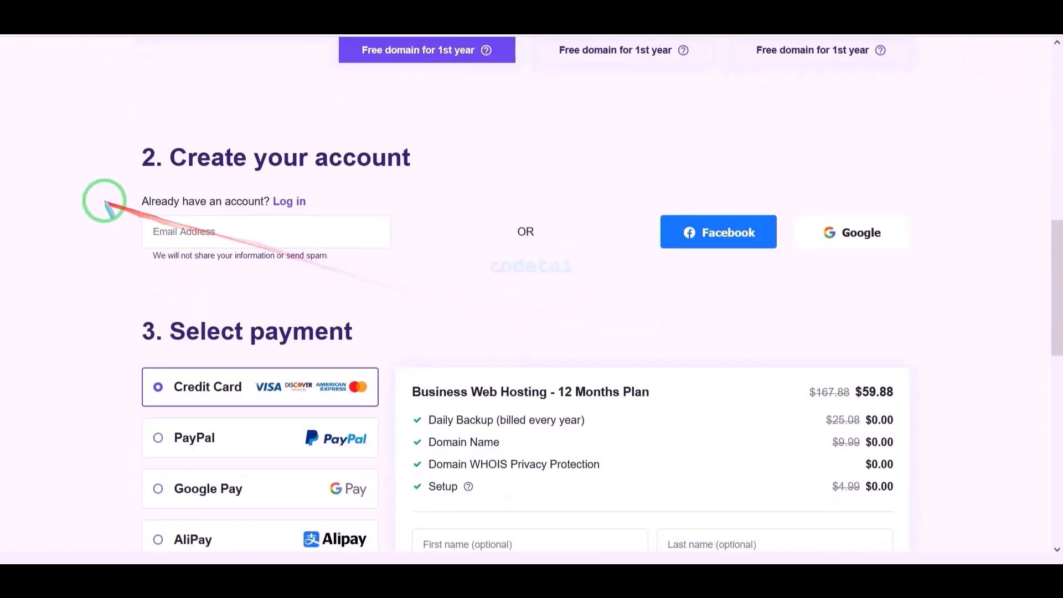
Step: Sign in with Google, entering the account email and password
drag(111, 192, 952, 274)
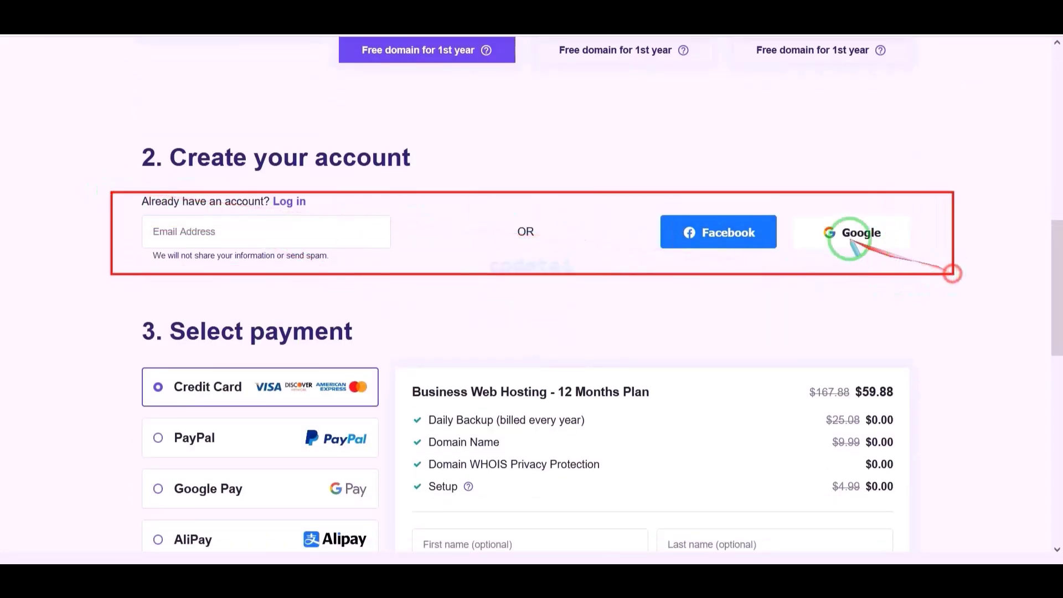
mouse_move(784, 208)
mouse_down()
mouse_move(904, 237)
mouse_move(920, 252)
mouse_up()
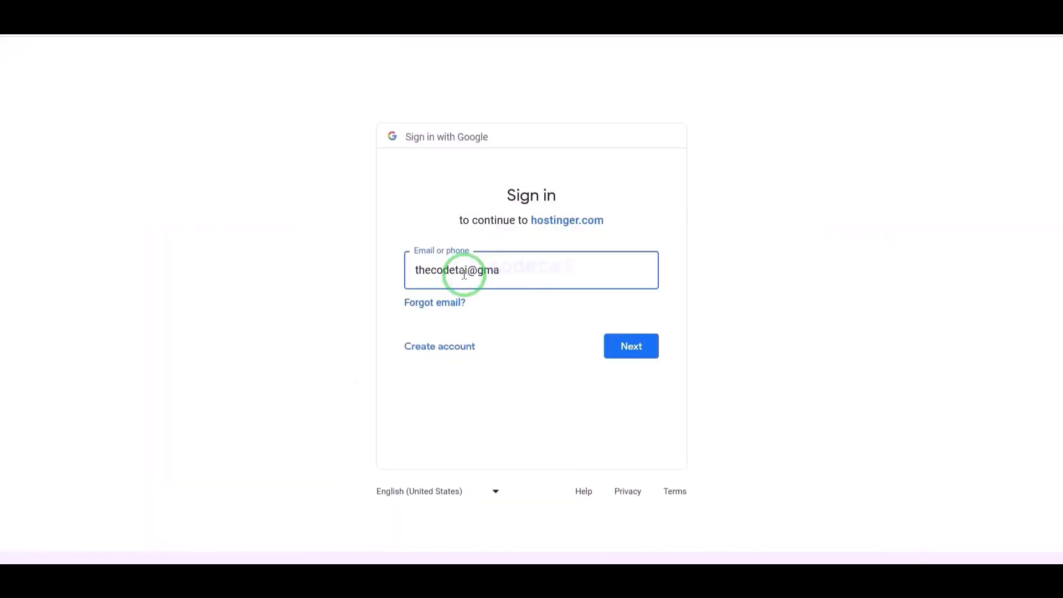
text(il.com)
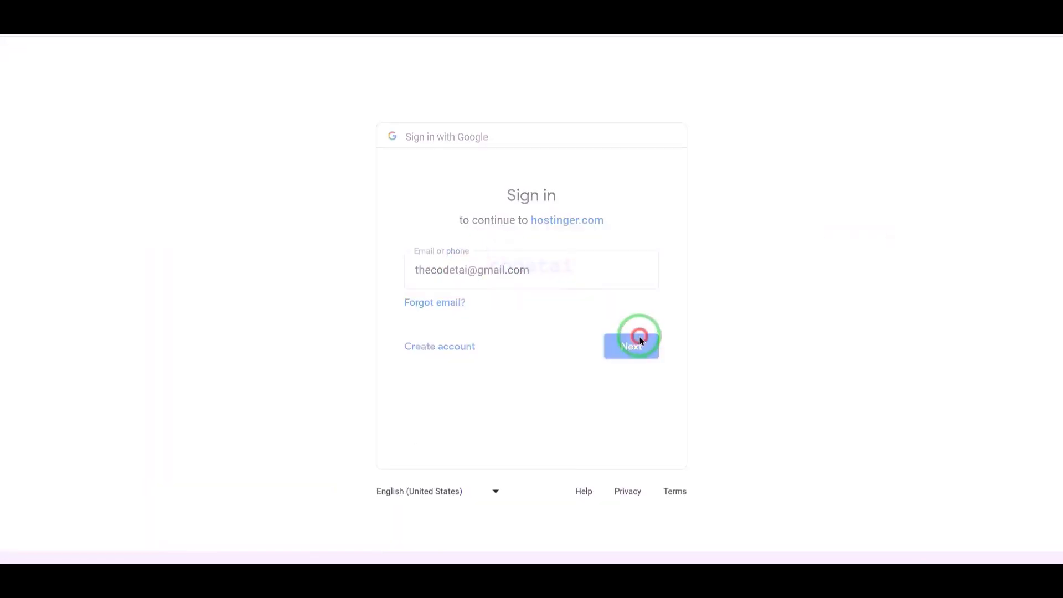
click(633, 344)
key(Return)
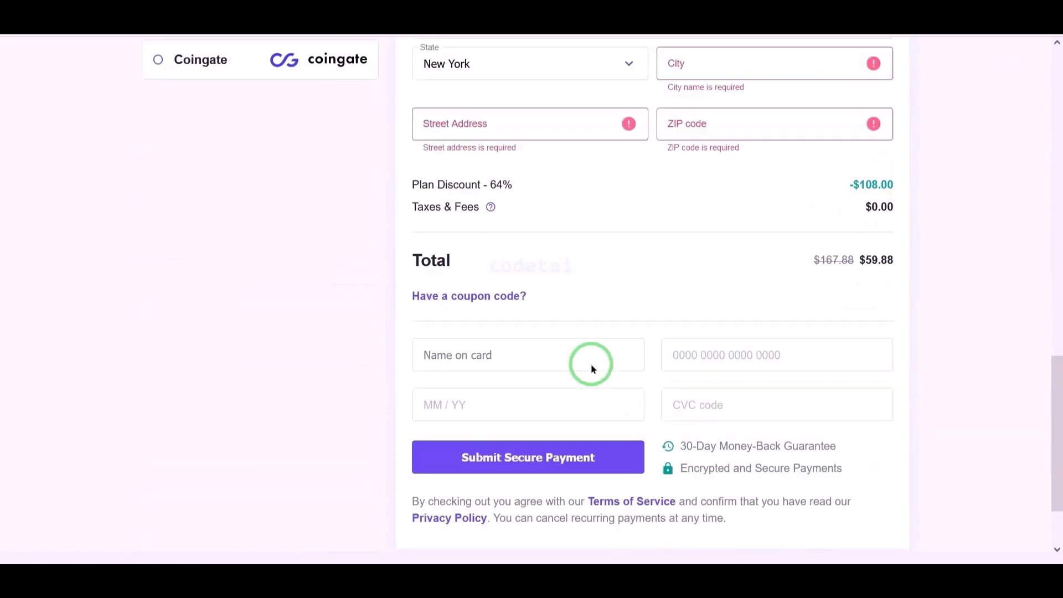
Step: Outline the 64% Plan Discount and the $59.88 total in the order summary
scroll(590, 363, up, 2)
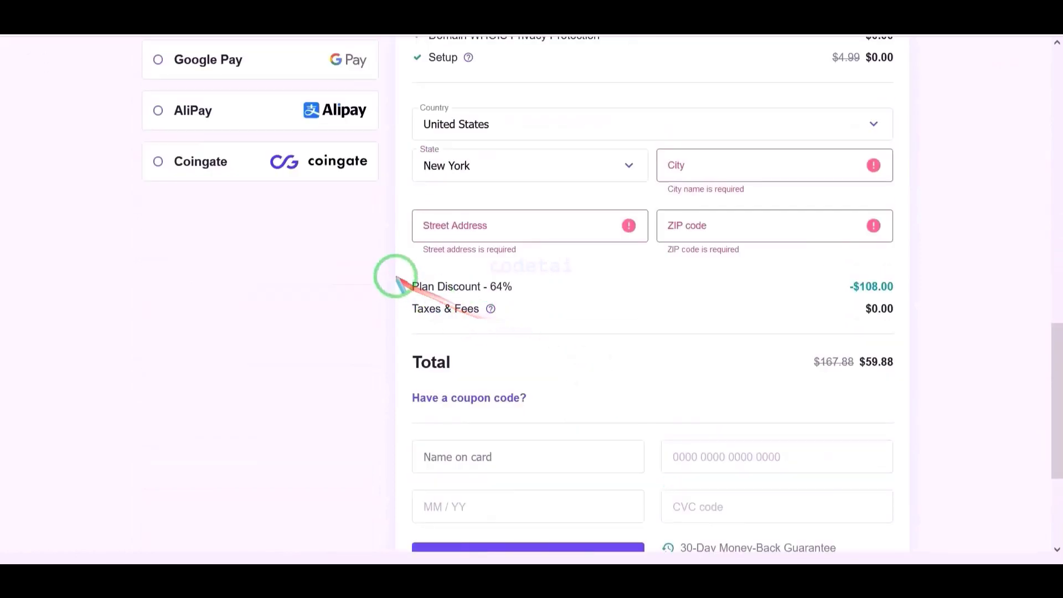
mouse_move(397, 275)
mouse_down()
mouse_move(814, 346)
mouse_move(845, 380)
mouse_up()
mouse_move(788, 349)
mouse_down()
mouse_move(904, 354)
mouse_move(909, 377)
mouse_up()
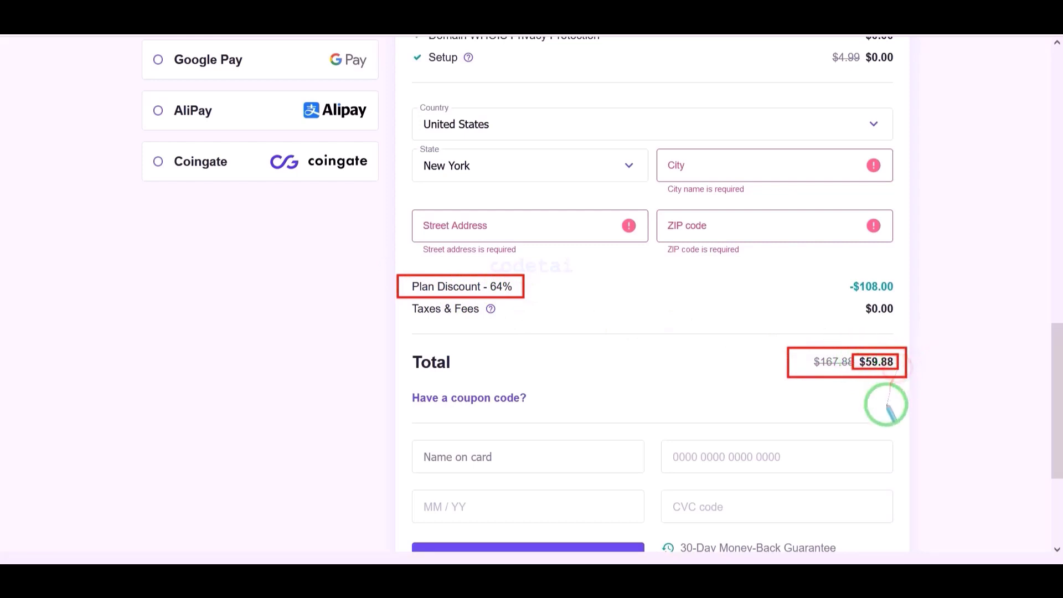
Step: Outline the Credit Card, PayPal, Google Pay and AliPay payment options
scroll(887, 410, up, 5)
mouse_move(128, 170)
mouse_down()
mouse_move(277, 238)
mouse_move(368, 325)
mouse_move(391, 408)
mouse_move(387, 434)
mouse_up()
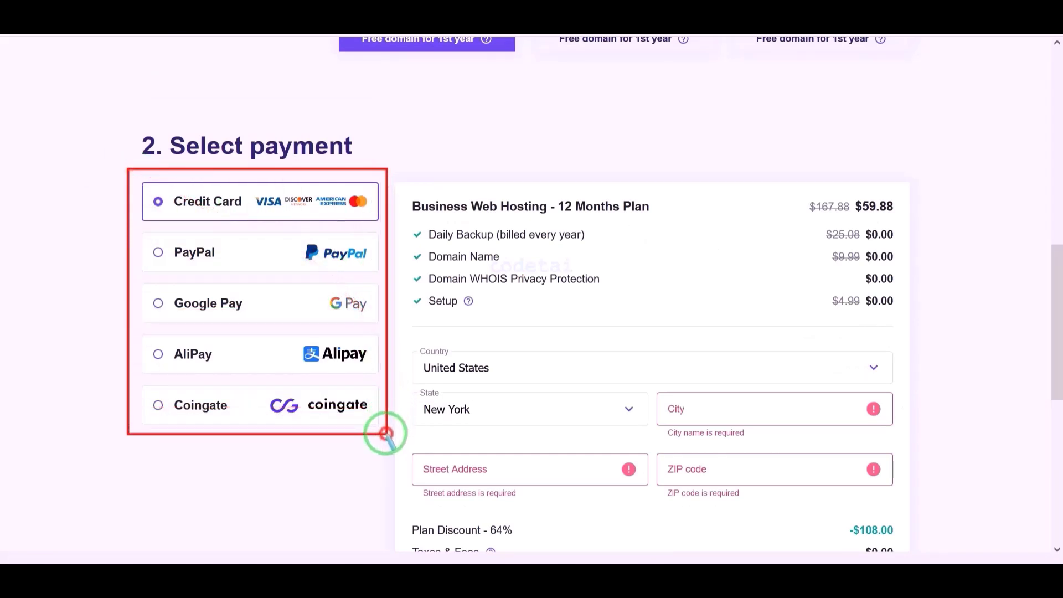
mouse_move(136, 171)
mouse_down()
mouse_move(279, 222)
mouse_move(381, 229)
mouse_up()
drag(155, 239, 385, 283)
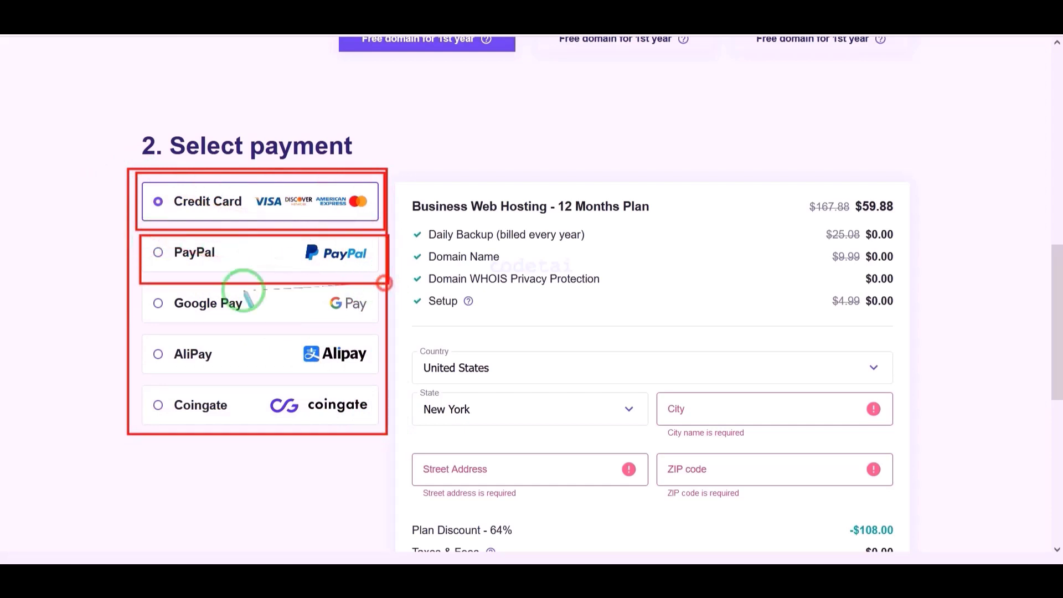
drag(143, 289, 375, 323)
drag(142, 340, 367, 377)
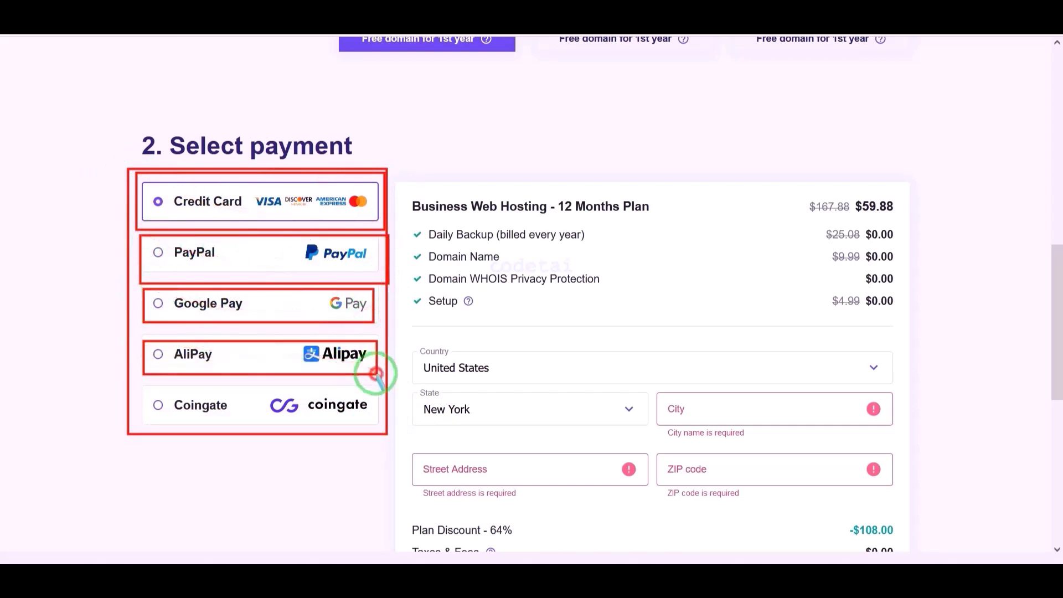
Step: Enter the billing city, street address and ZIP code
scroll(205, 546, down, 4)
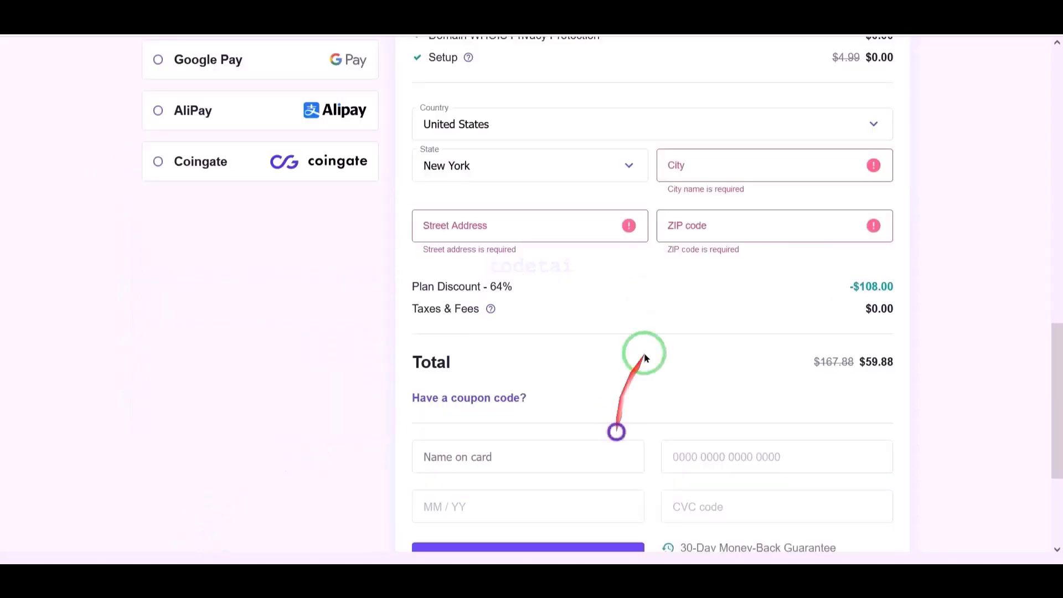
click(711, 164)
text(ROSEDALE)
click(509, 214)
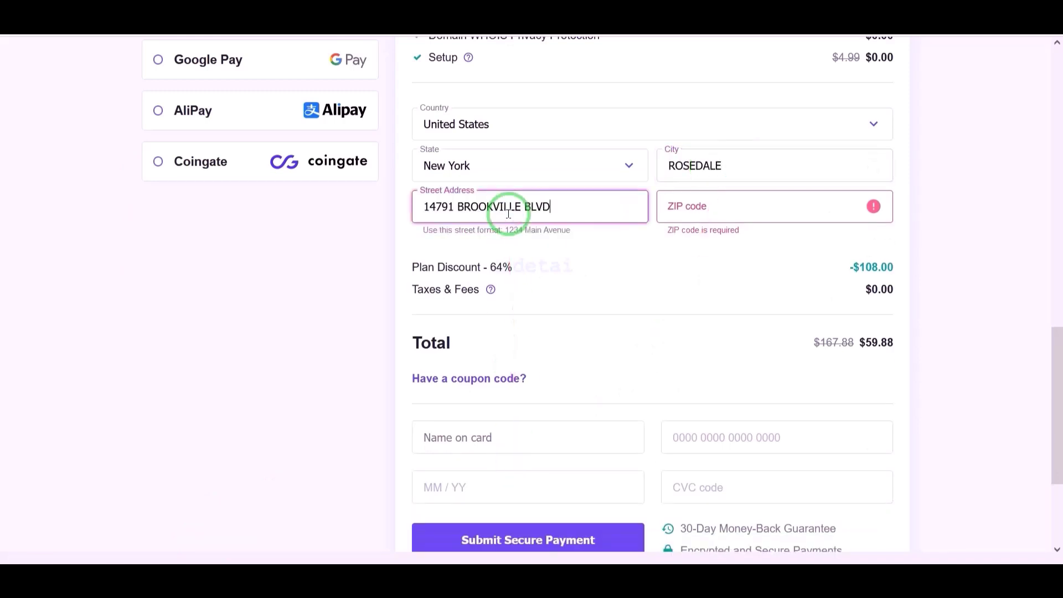
click(723, 209)
text(11422-3240)
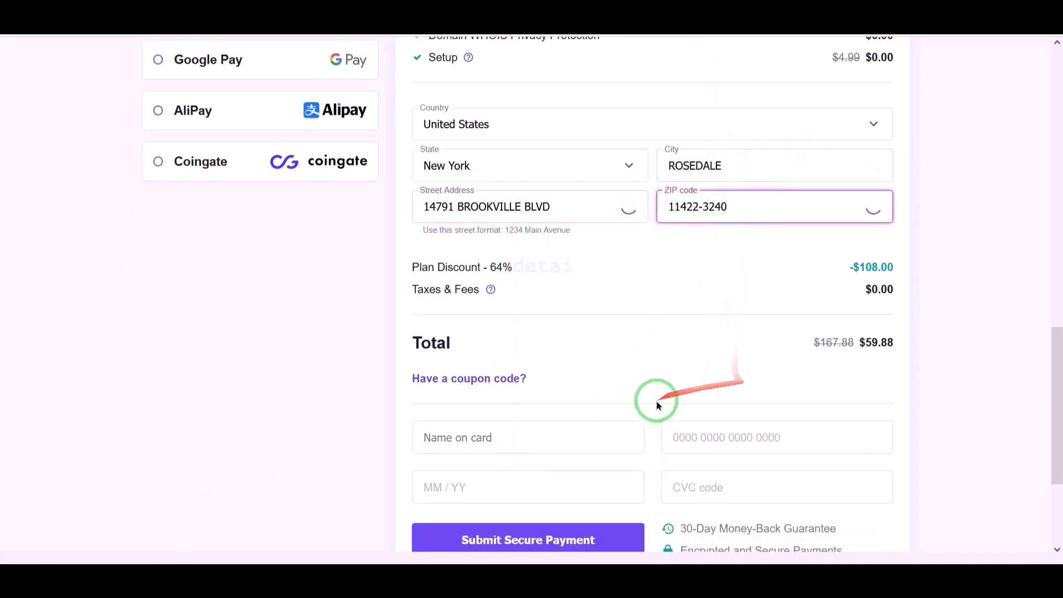
Step: Annotate the credit card option with a pointer to the card form
scroll(657, 404, up, 3)
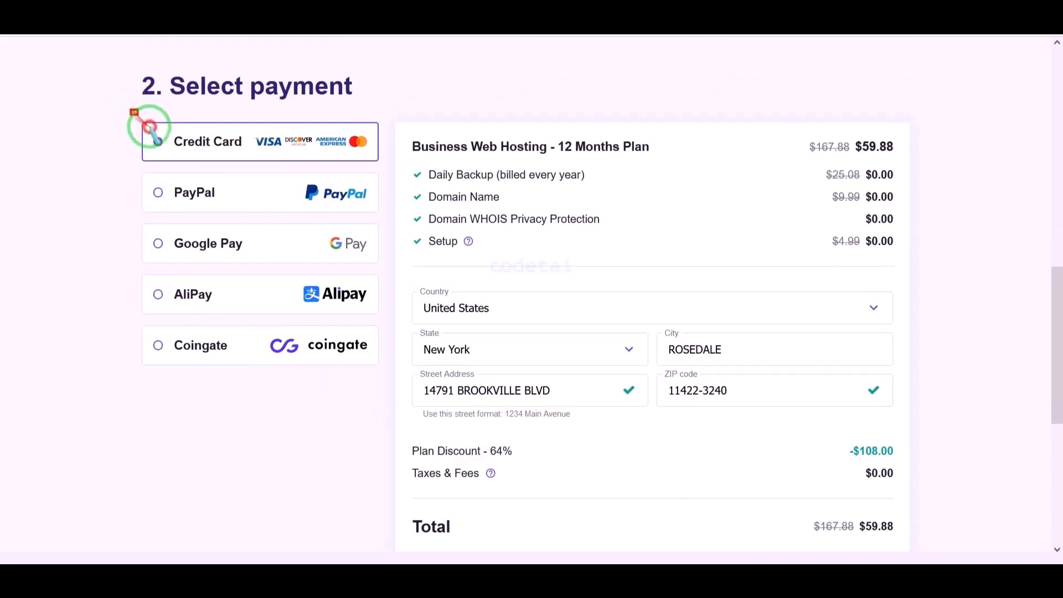
mouse_move(134, 113)
mouse_down()
mouse_move(309, 171)
mouse_move(386, 168)
mouse_up()
mouse_move(385, 166)
mouse_down()
mouse_move(372, 244)
mouse_move(501, 442)
mouse_up()
scroll(622, 408, down, 6)
mouse_move(444, 278)
mouse_down()
mouse_move(410, 254)
mouse_move(859, 339)
mouse_move(925, 337)
mouse_move(905, 336)
mouse_up()
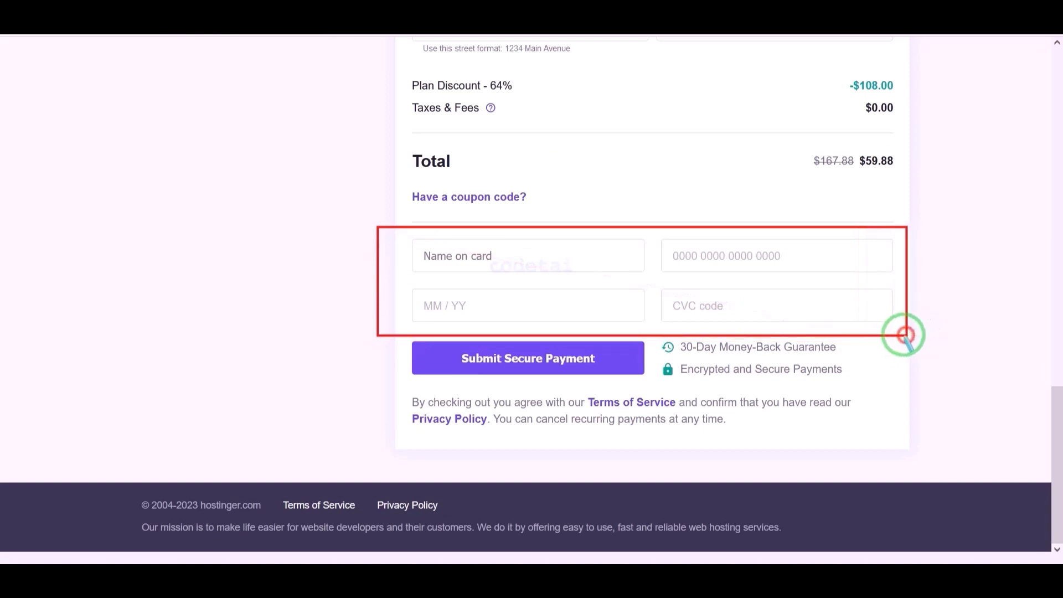
Step: Fill in the name on card, card number, MM/YY expiry and CVC
click(545, 256)
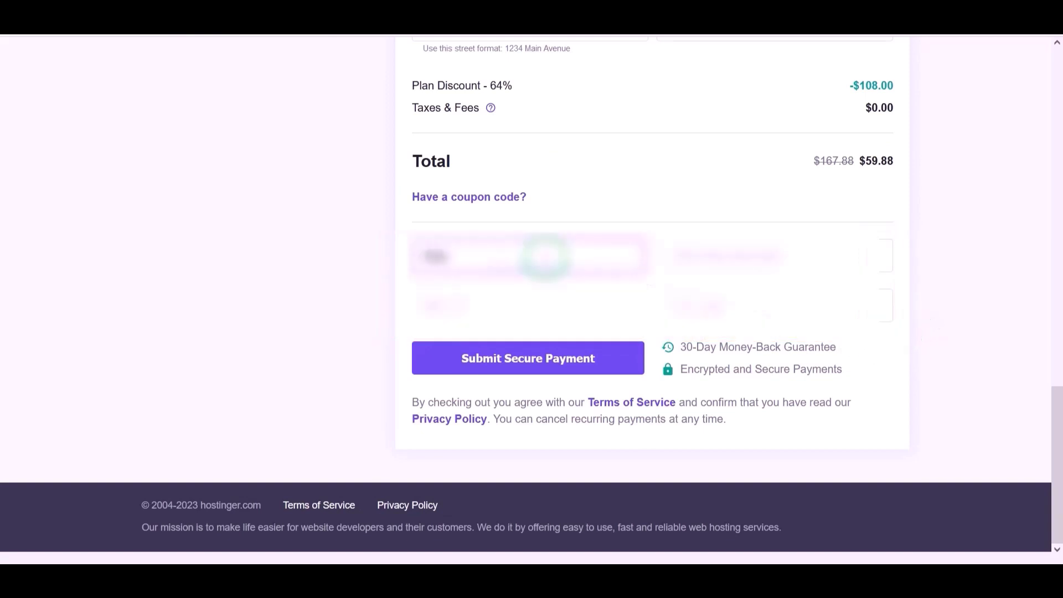
click(712, 254)
click(421, 307)
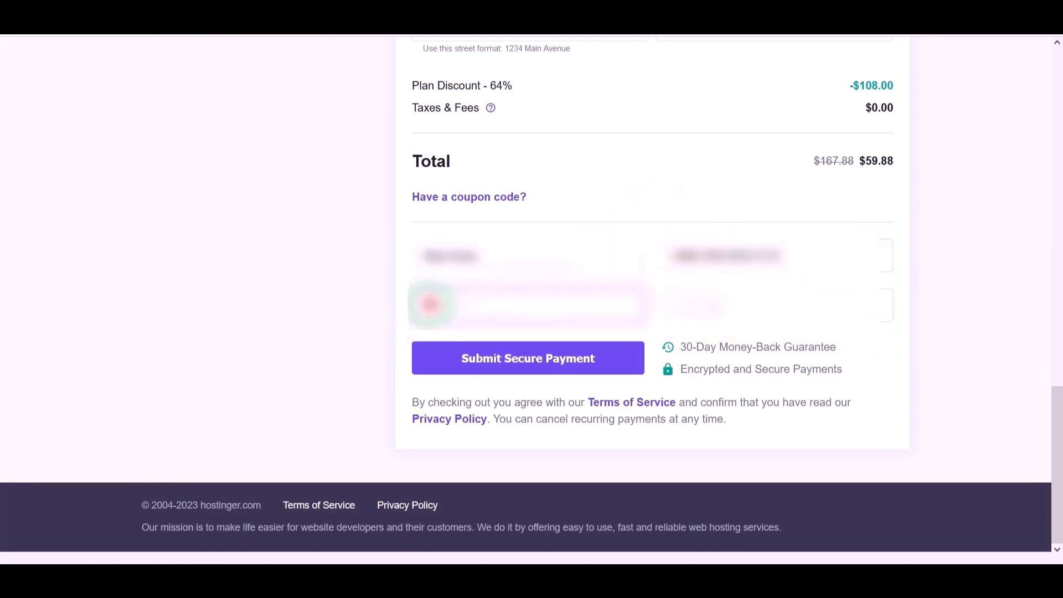
click(699, 304)
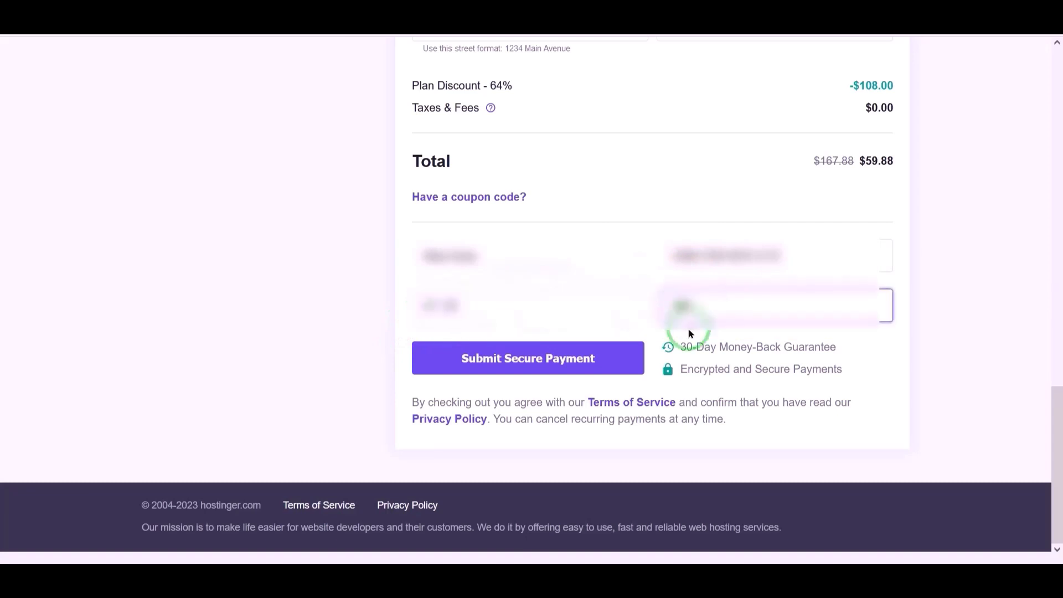
mouse_move(402, 334)
mouse_down()
mouse_move(451, 360)
mouse_move(649, 382)
mouse_up()
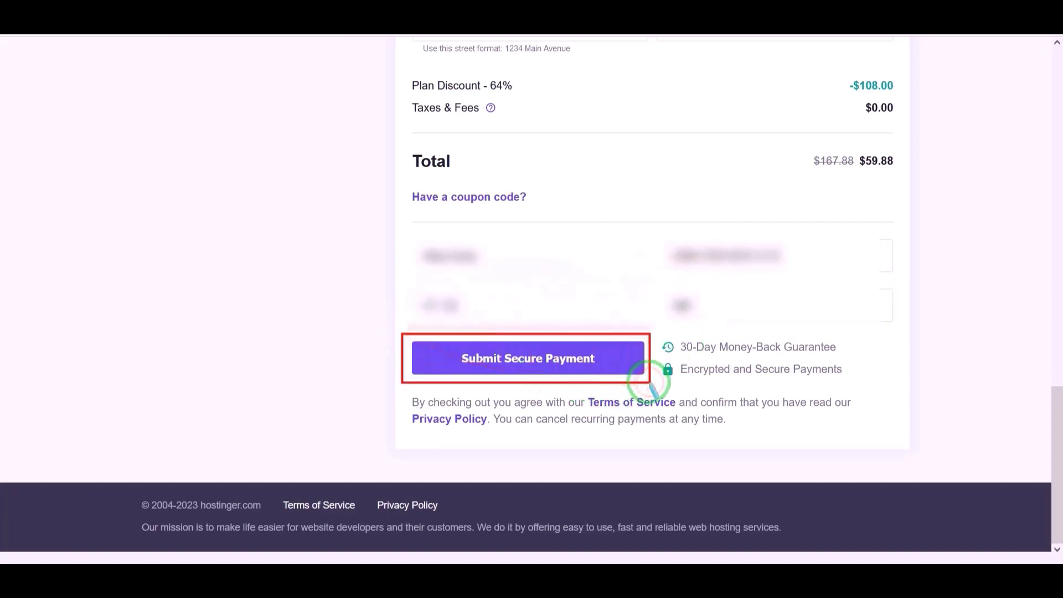
click(550, 365)
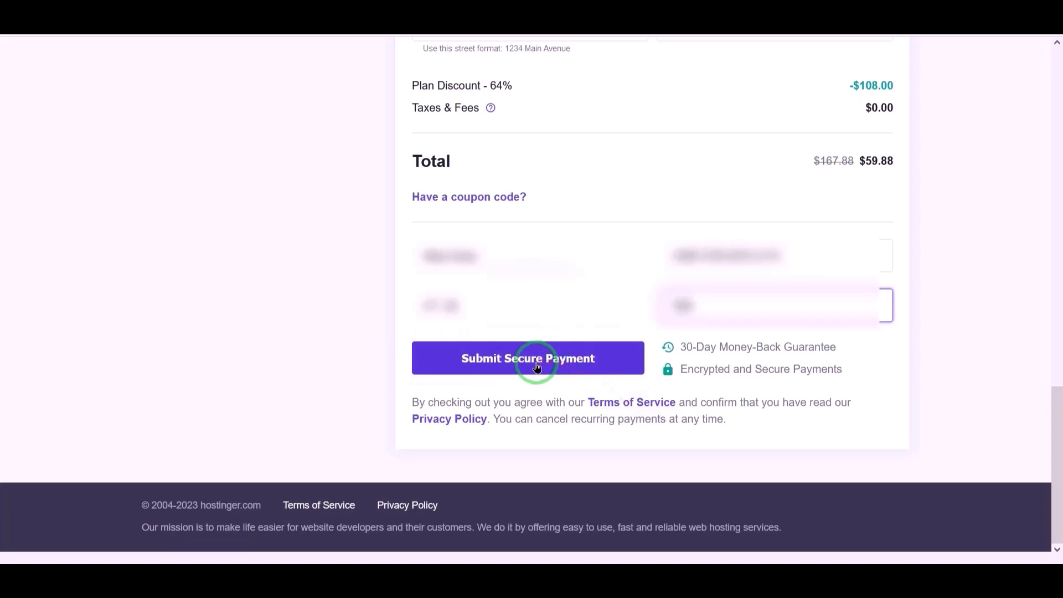
Step: Submit the secure payment, skip the onboarding questions and choose to create an empty website
click(537, 367)
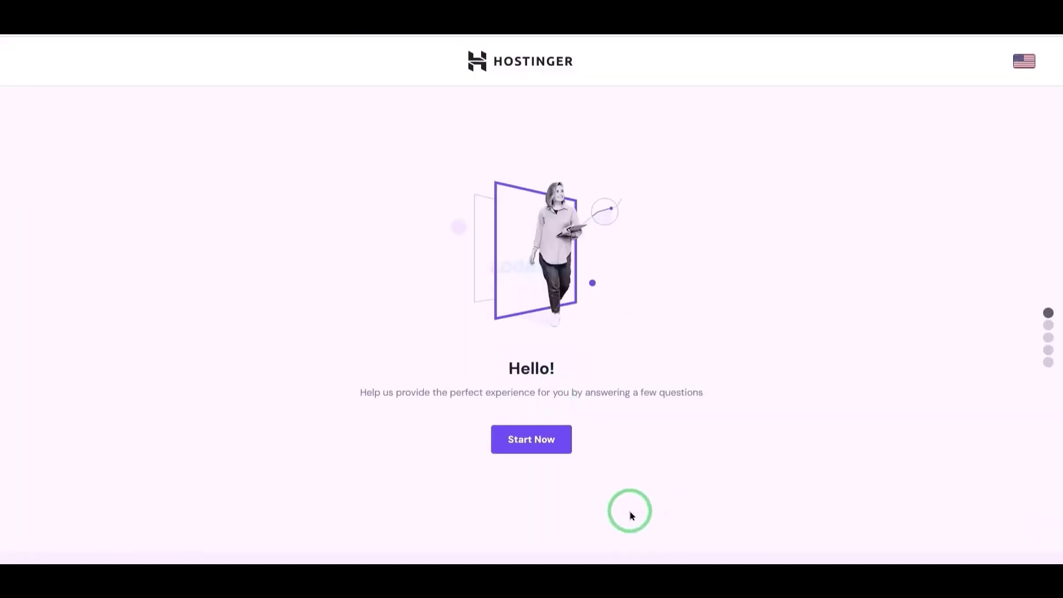
click(545, 446)
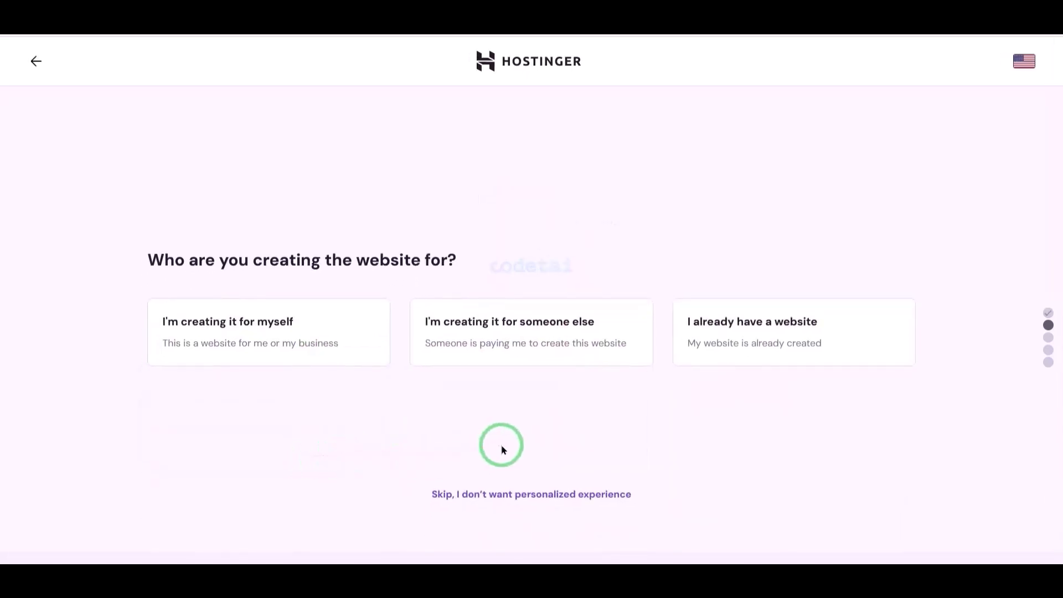
click(534, 493)
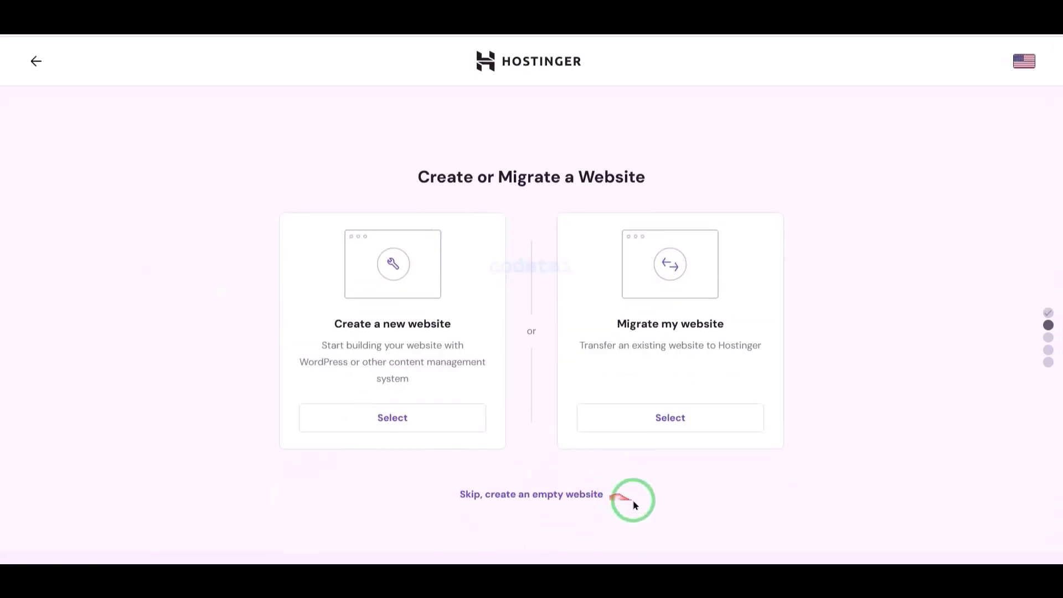
click(554, 494)
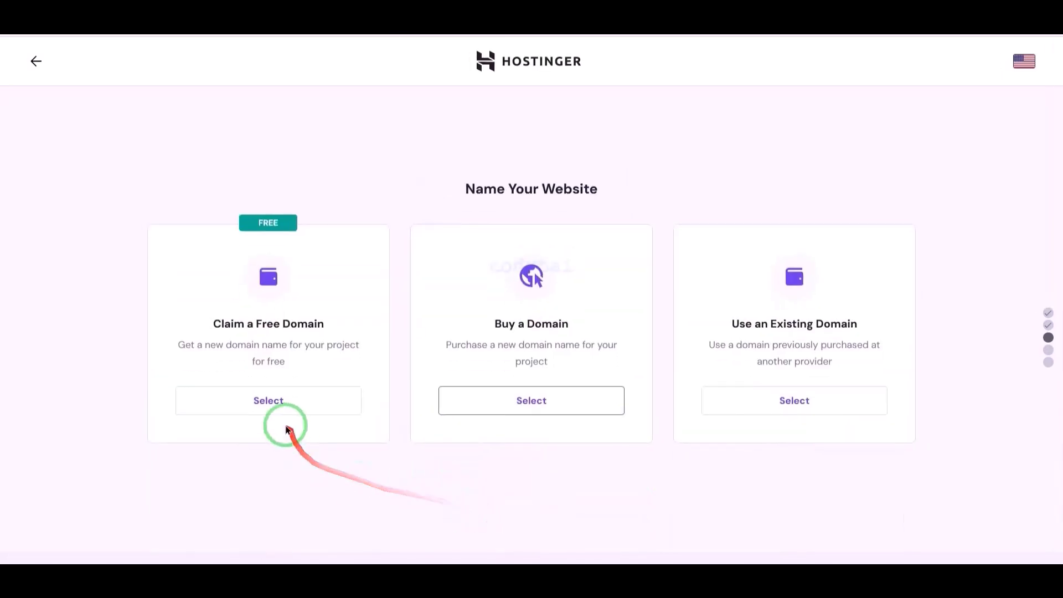
Step: Choose to claim the free domain and browse the available domain extensions
click(262, 409)
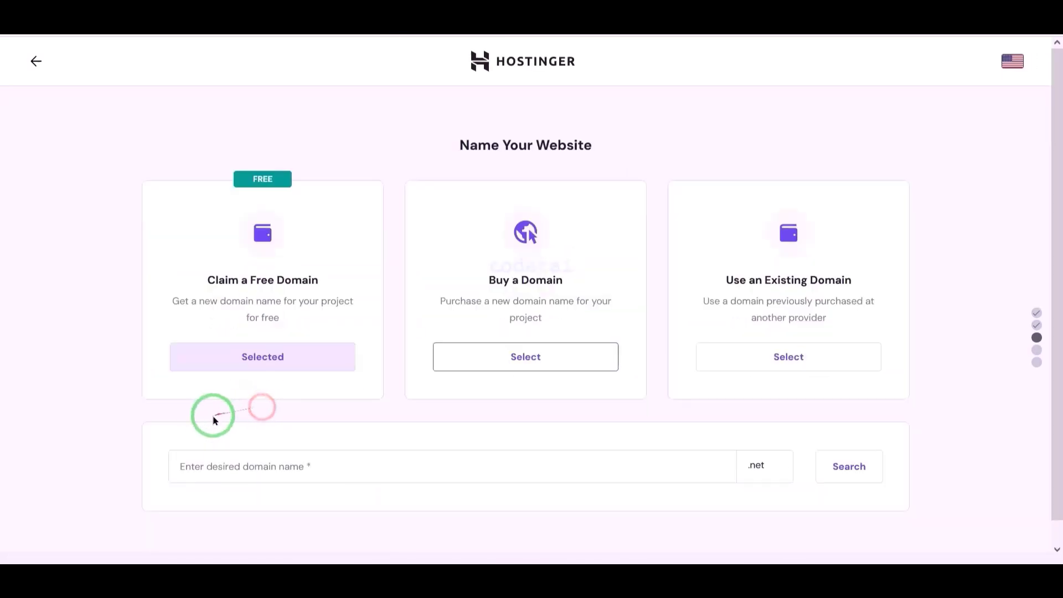
click(761, 466)
scroll(712, 465, down, 5)
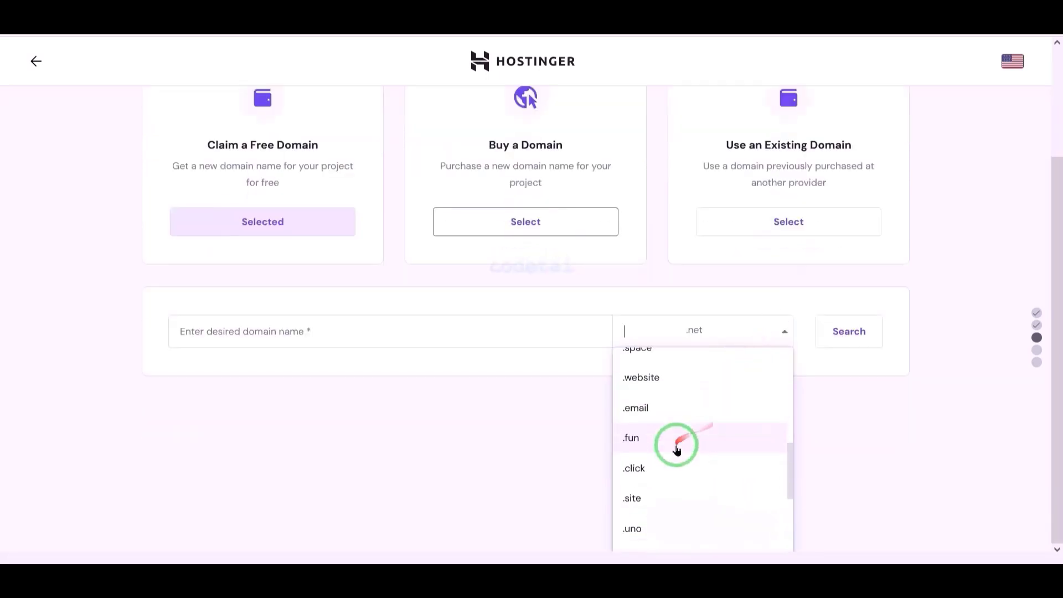
scroll(677, 444, up, 3)
scroll(701, 447, up, 3)
scroll(692, 504, down, 5)
scroll(703, 474, up, 5)
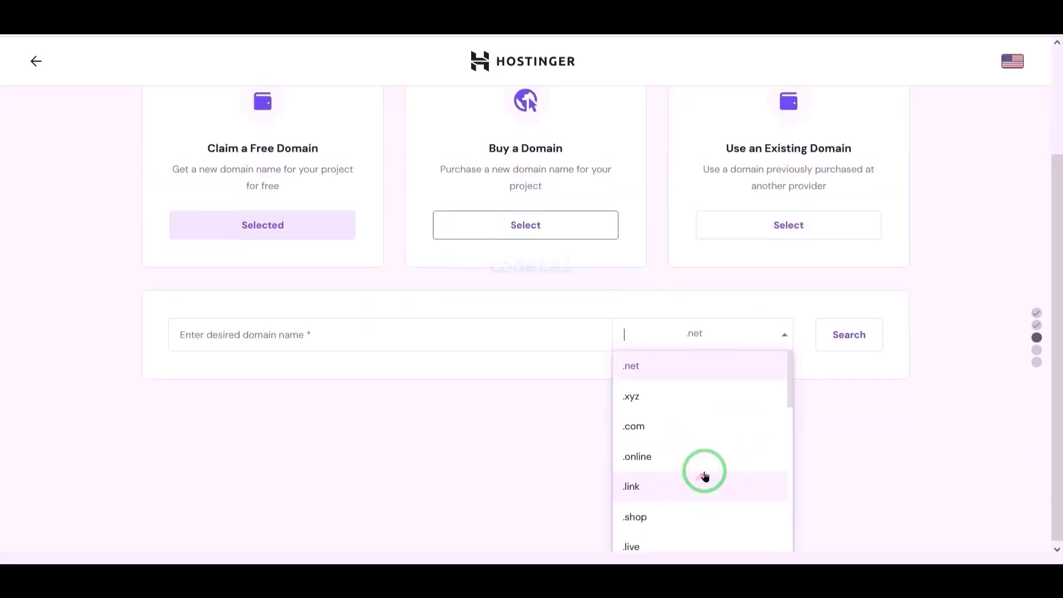
click(939, 458)
Step: Search for codetai.net and continue with it as the free domain
click(485, 448)
text(codeta)
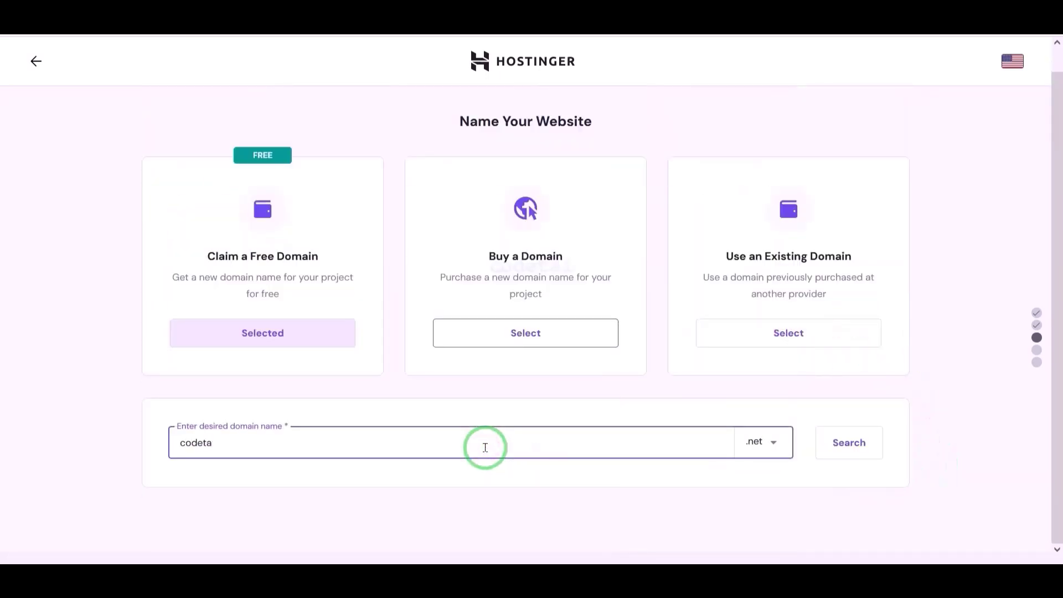
text(i)
click(761, 441)
scroll(692, 515, down, 5)
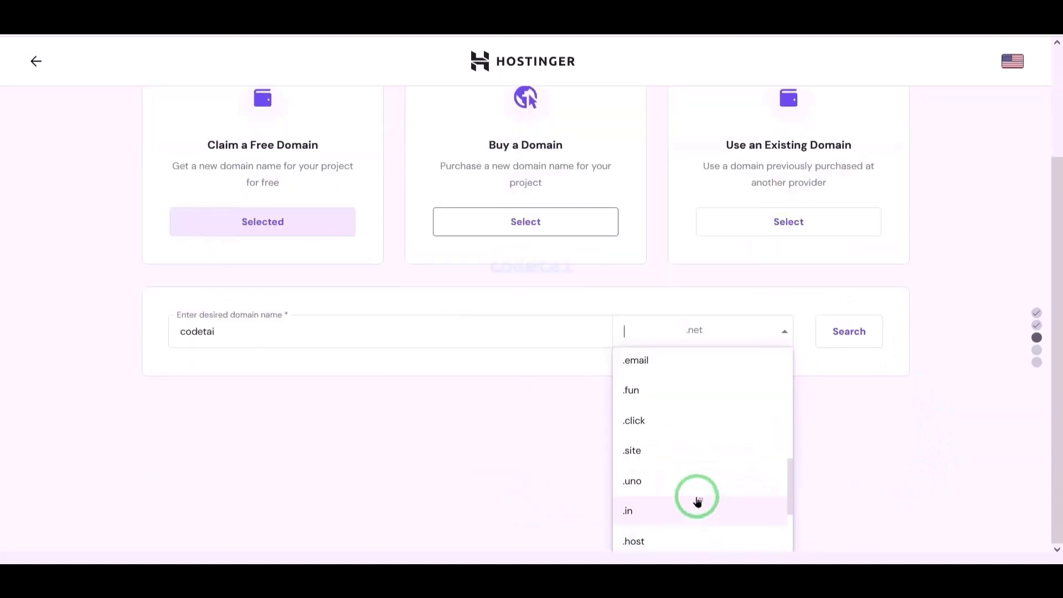
scroll(699, 492, down, 3)
key(Return)
key(Return)
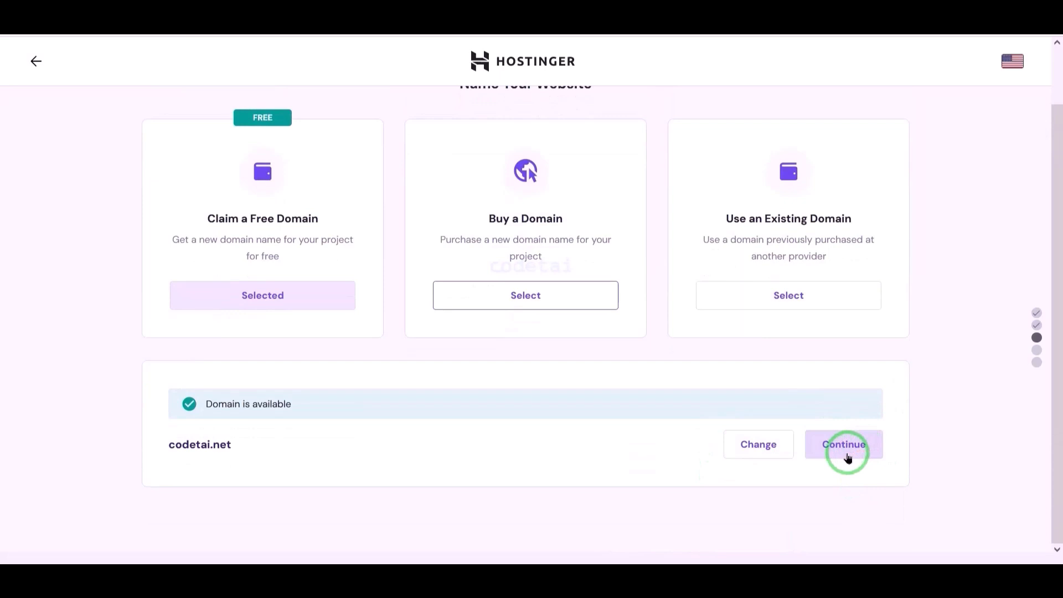
click(848, 455)
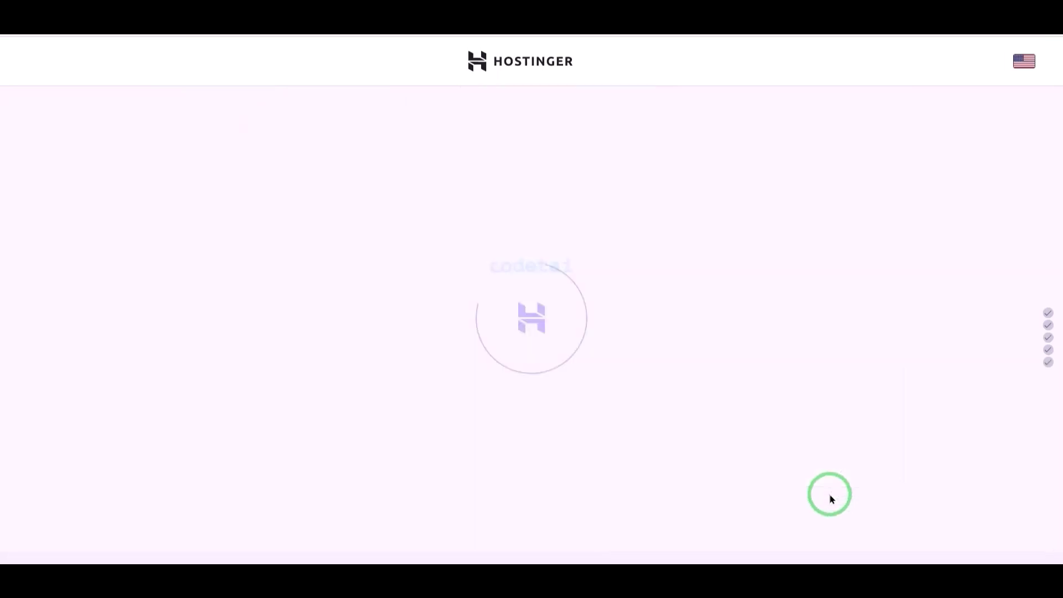
Step: Move to the contact details step and fill in the owner's last name
click(657, 378)
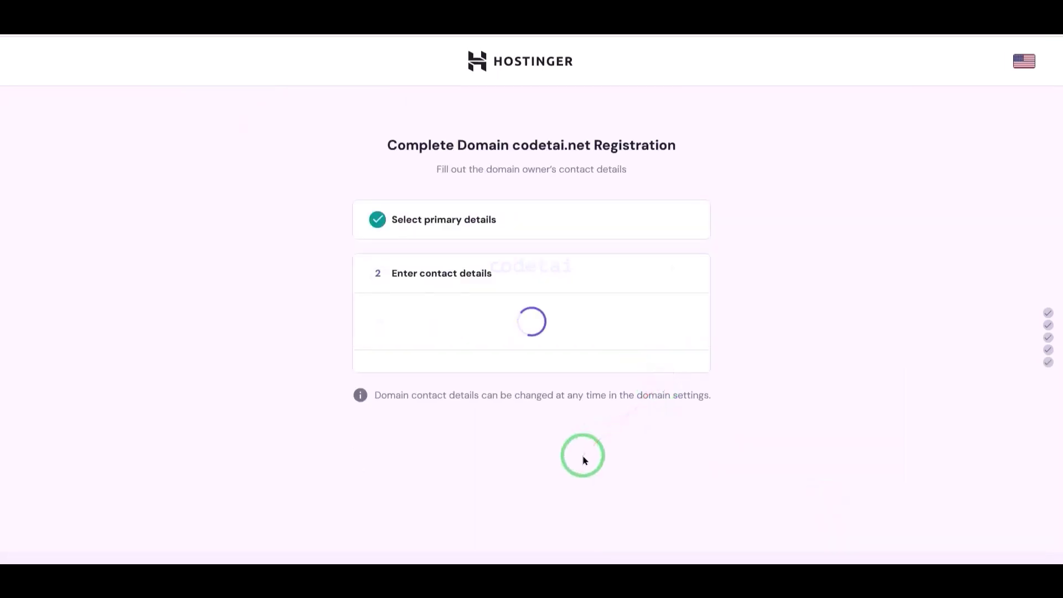
scroll(585, 451, down, 3)
click(566, 172)
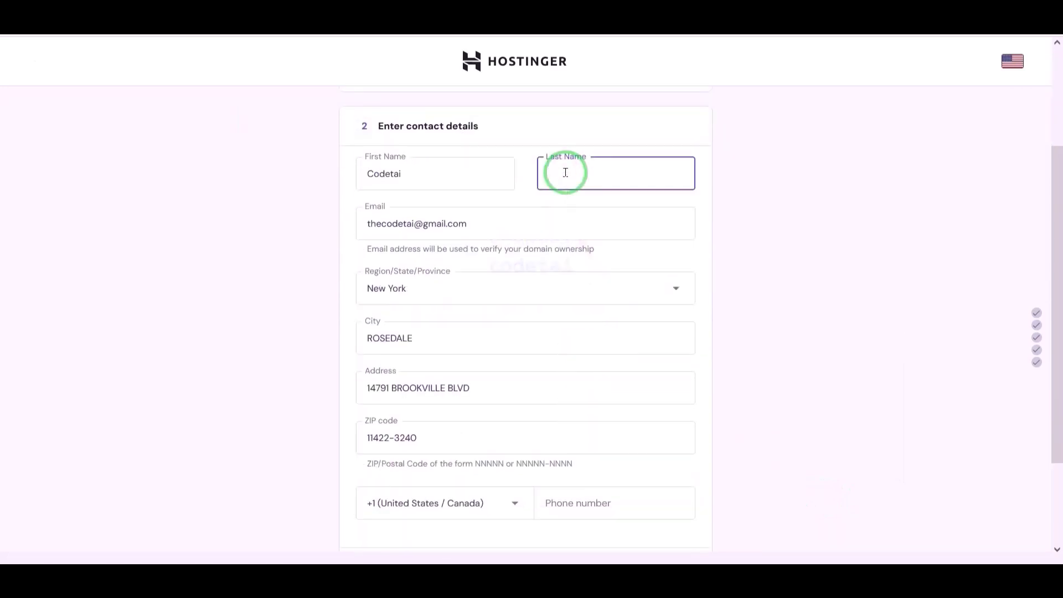
scroll(648, 399, down, 3)
Step: Enter the owner's phone number with the +1 (United States / Canada) code and finish registration
click(631, 384)
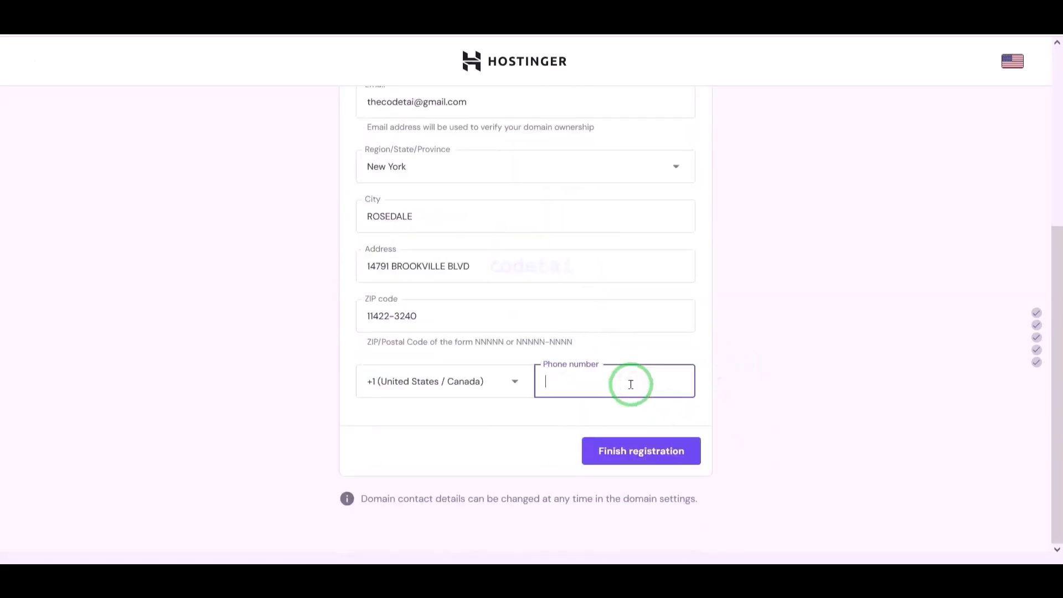
click(500, 381)
text(un)
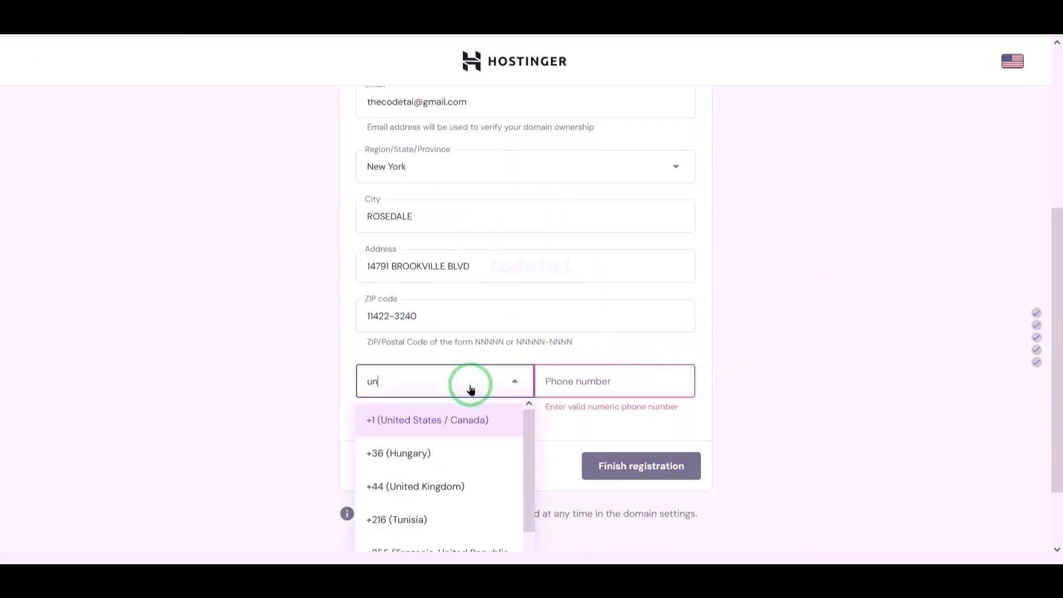
scroll(470, 389, down, 2)
text(ite)
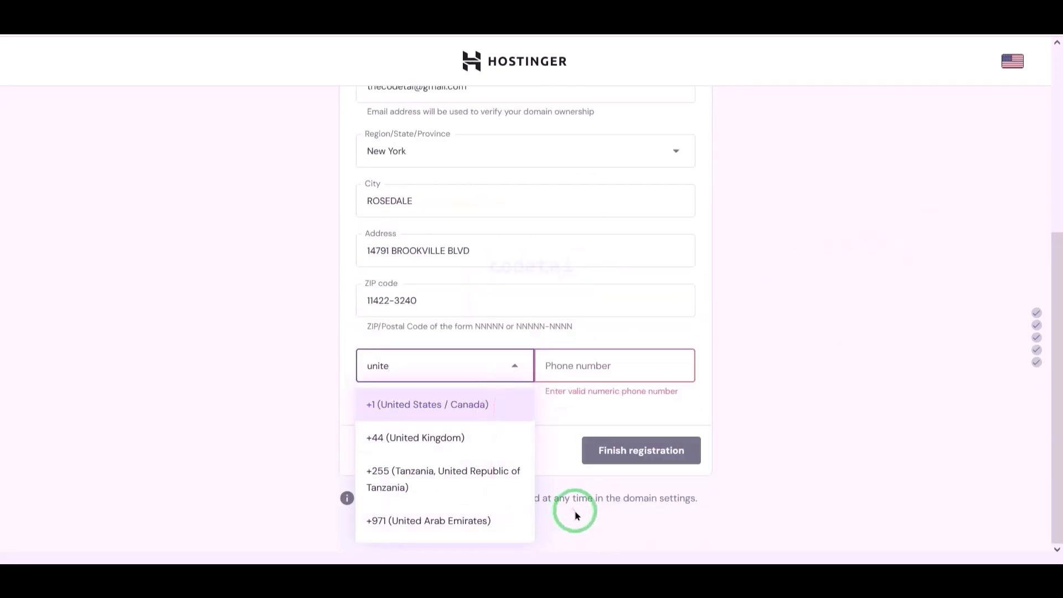
click(477, 416)
click(657, 363)
key(ctrl+v)
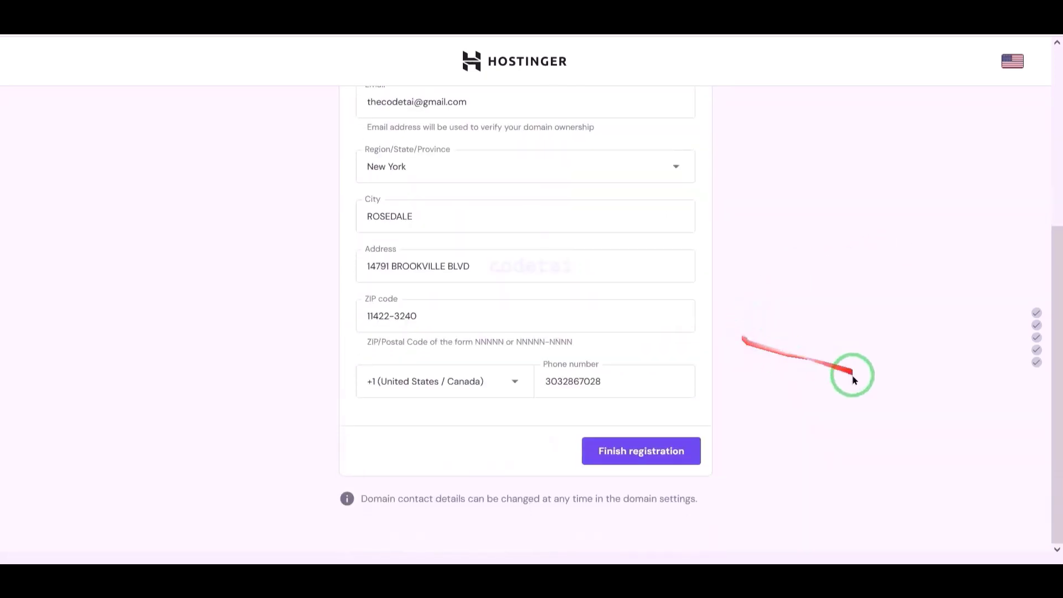
click(651, 458)
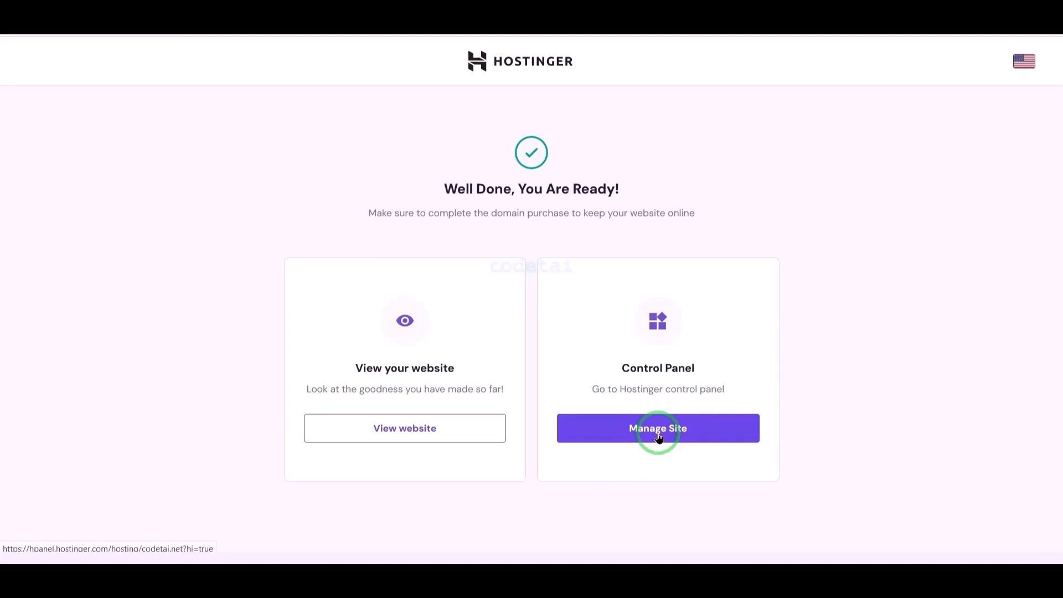
Step: Open the codetai.net hPanel dashboard, dismiss the 2FA prompt, and expand Advanced
click(658, 435)
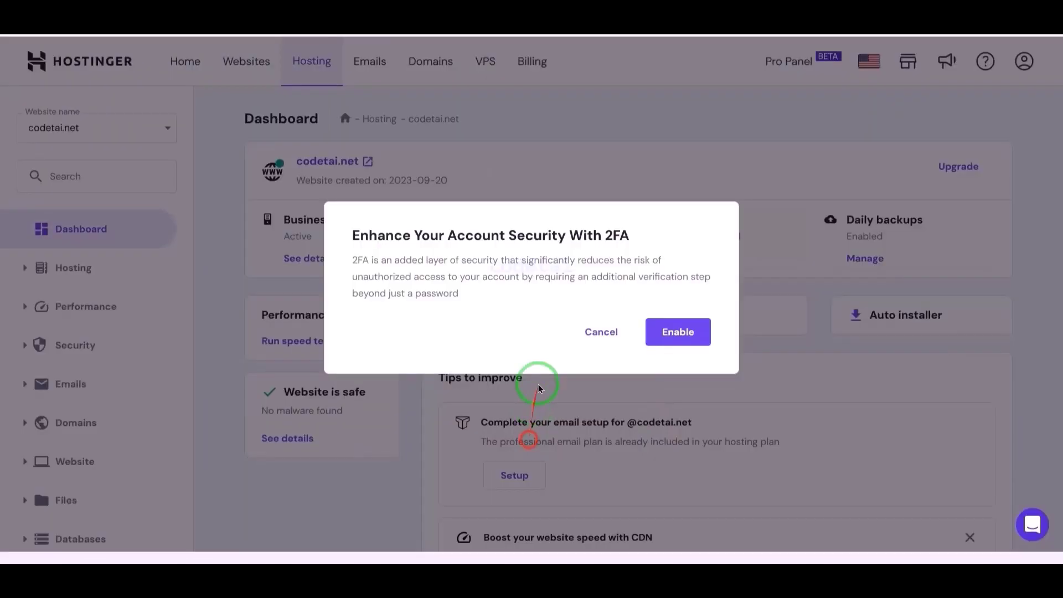
click(600, 332)
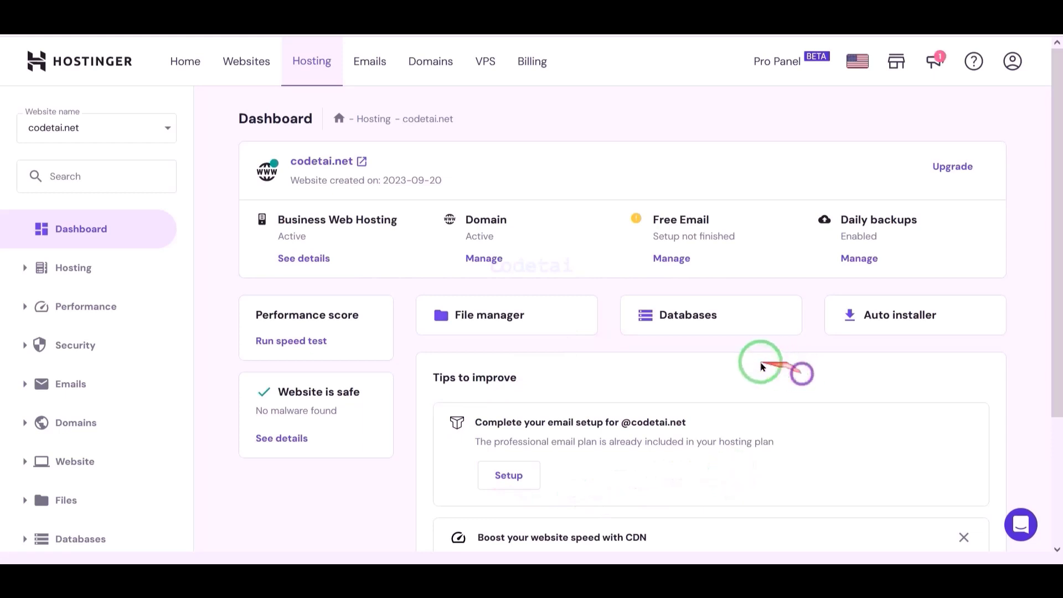
scroll(723, 371, down, 3)
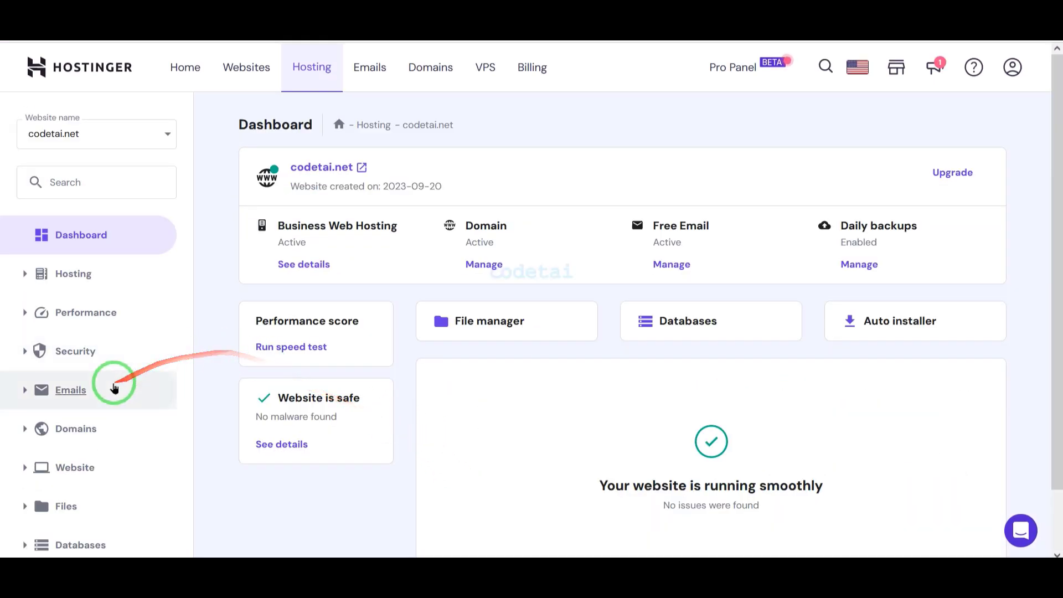
scroll(133, 510, down, 1)
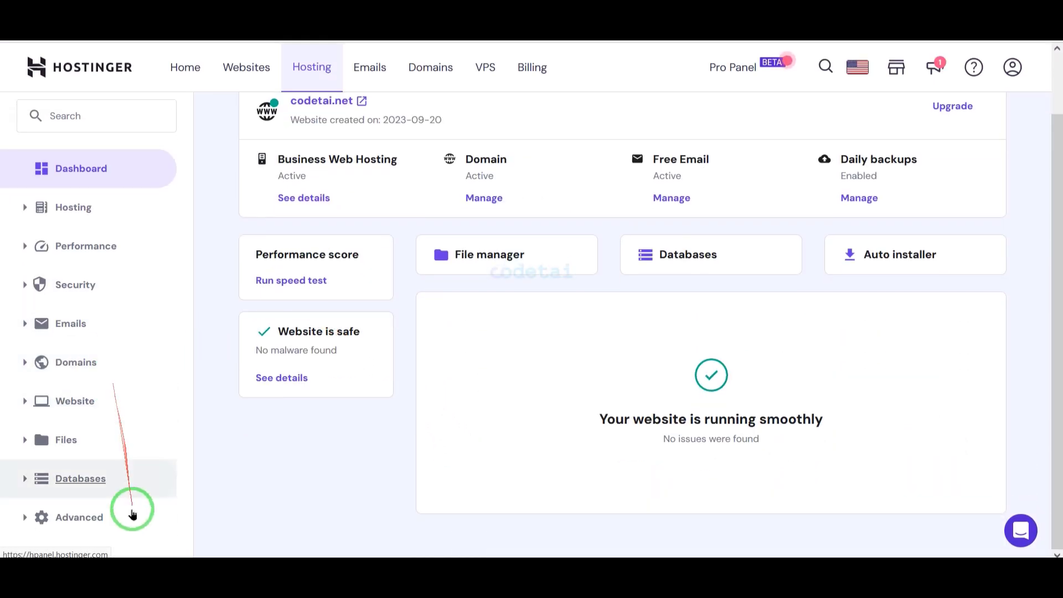
click(133, 510)
scroll(133, 510, down, 4)
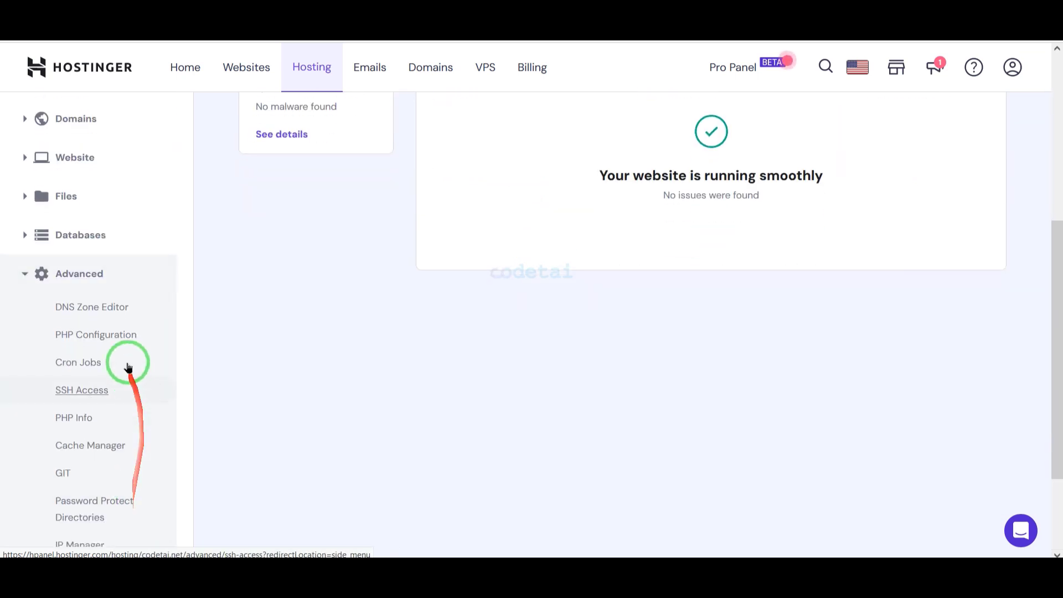
Step: Switch codetai.net from PHP 8.1 to PHP 7.4 in PHP Configuration and confirm
click(118, 334)
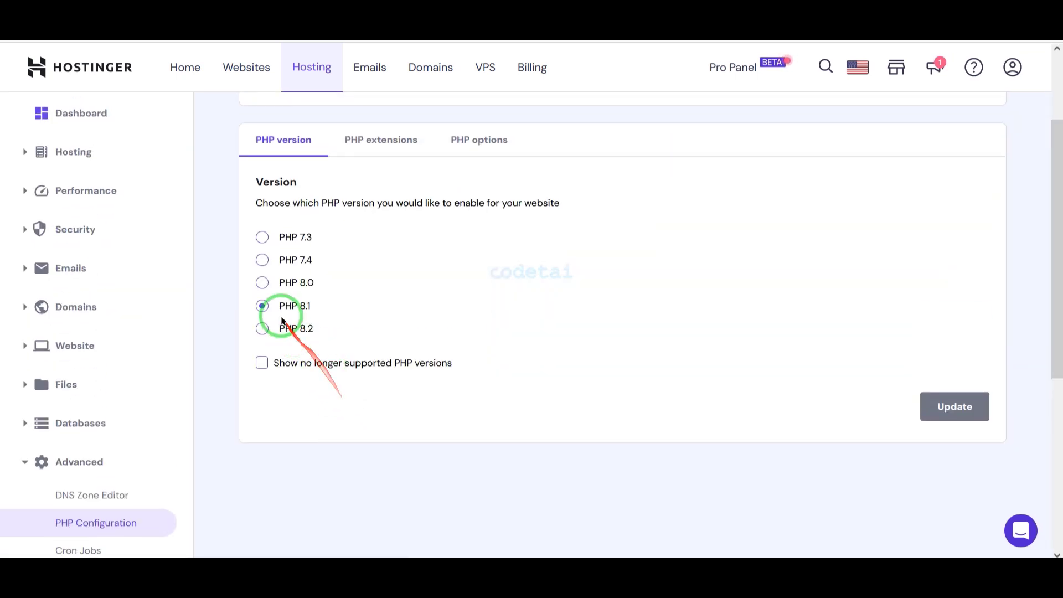
click(262, 260)
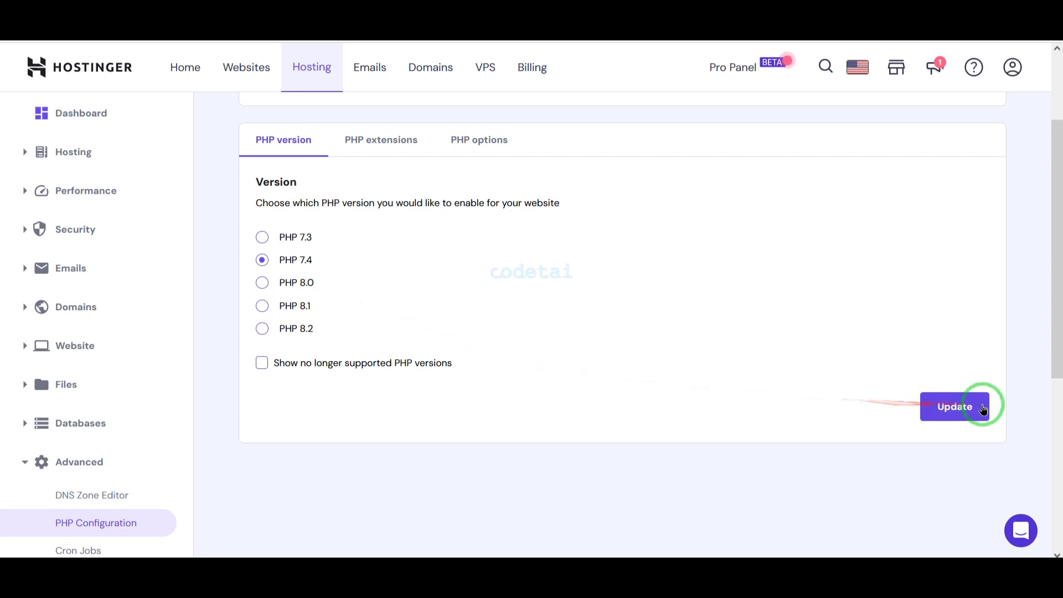
click(978, 407)
click(653, 335)
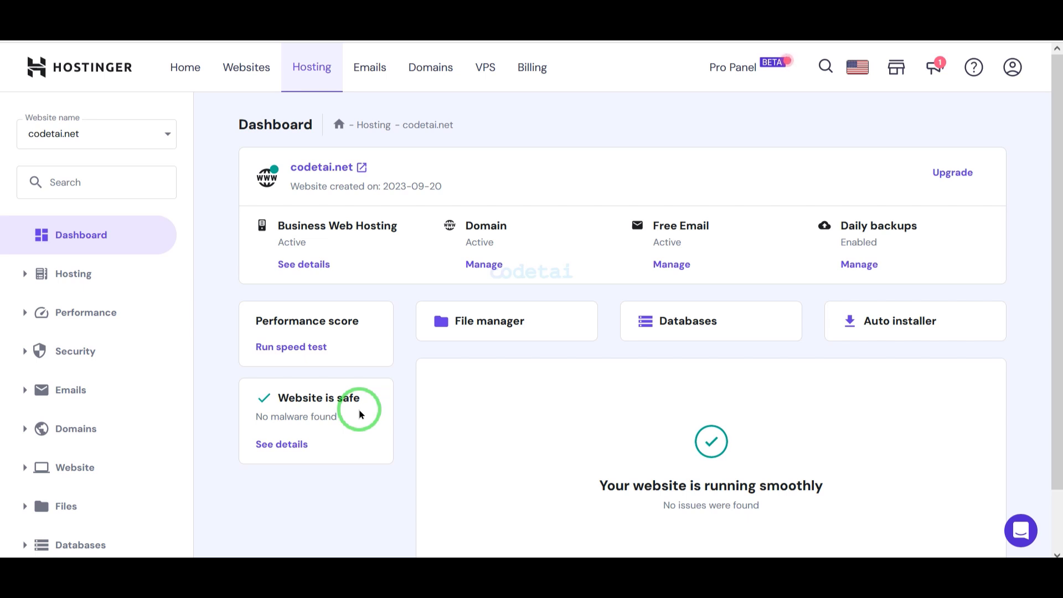
Step: Permanently delete default.php from public_html in the file manager
click(504, 316)
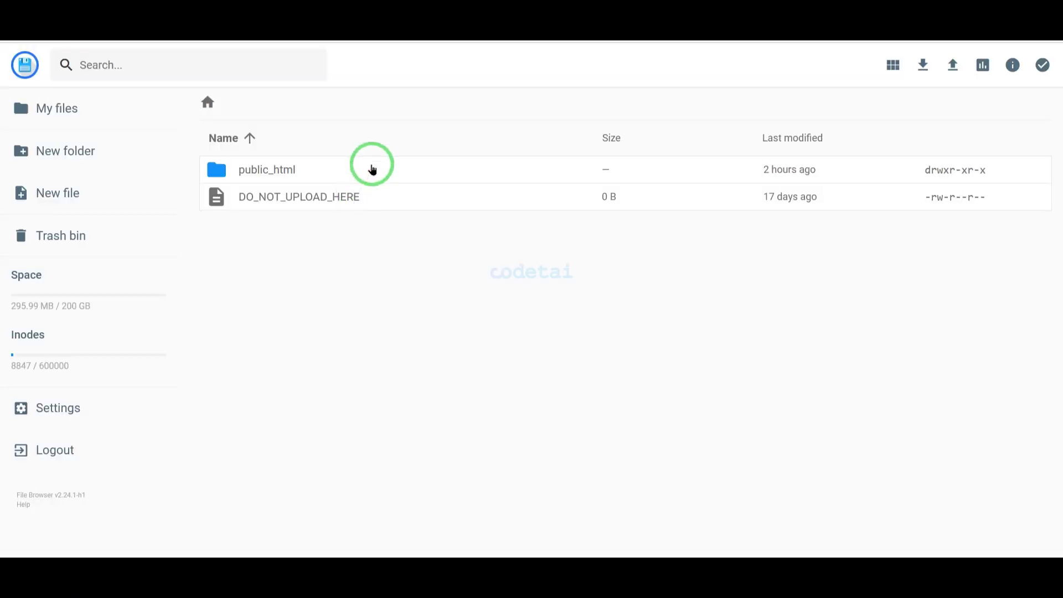
double_click(372, 169)
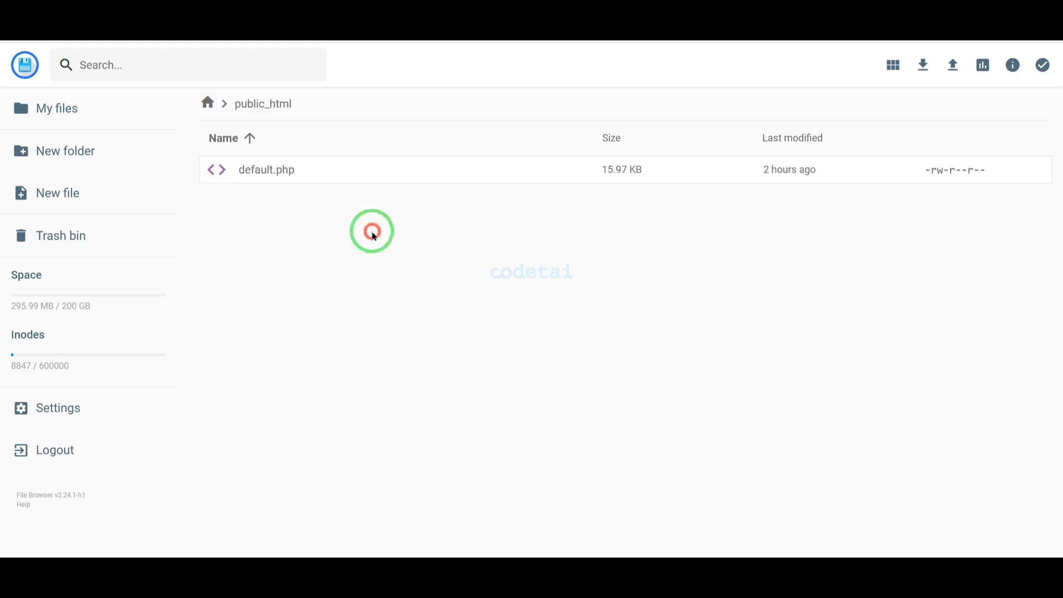
click(364, 170)
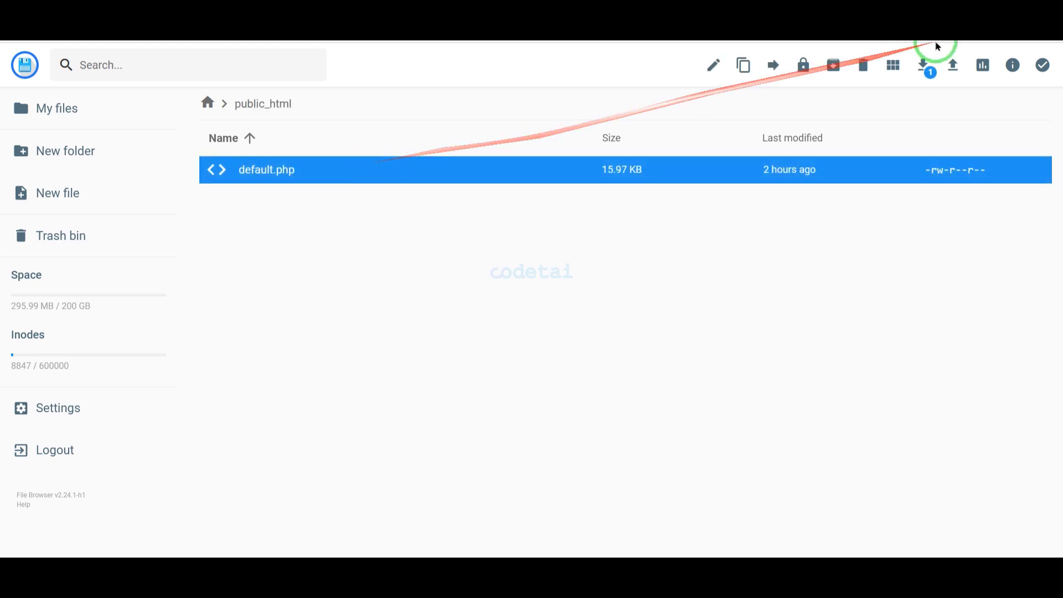
click(857, 70)
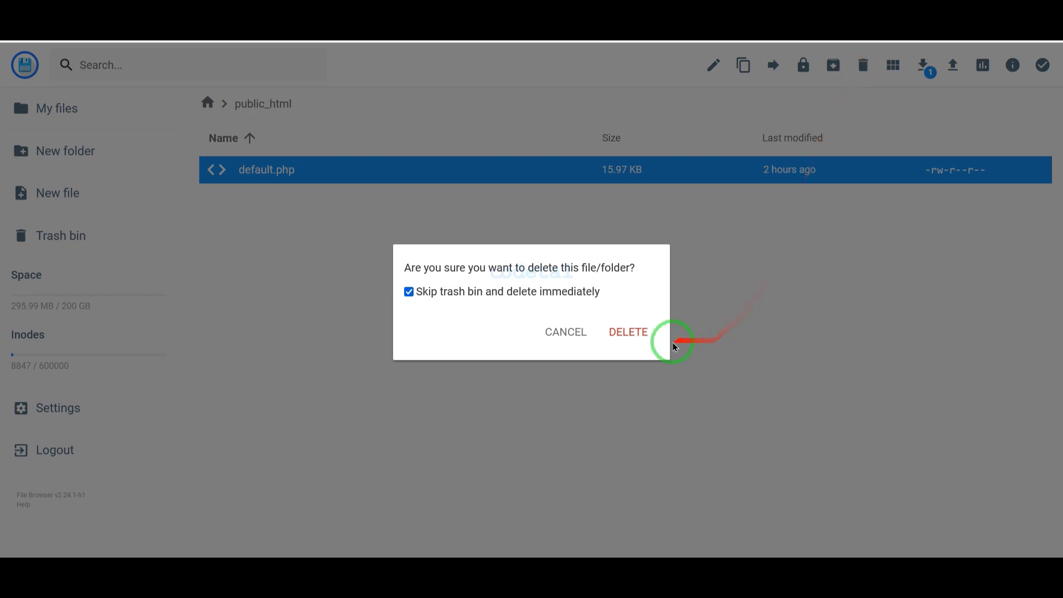
click(655, 336)
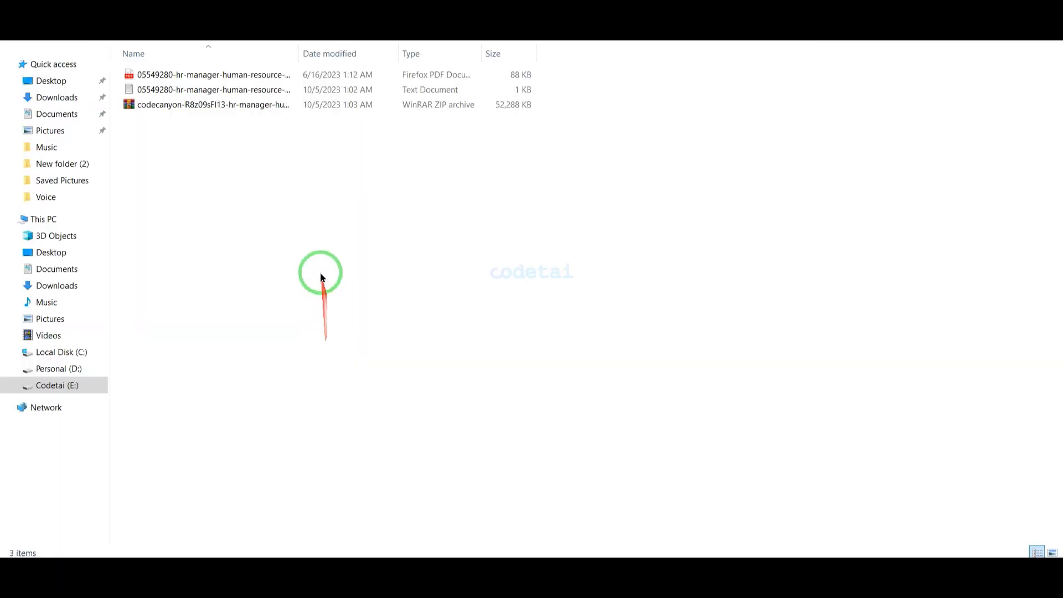
Step: Extract the codecanyon ZIP archive into its own folder and open that folder
click(229, 104)
right_click(230, 104)
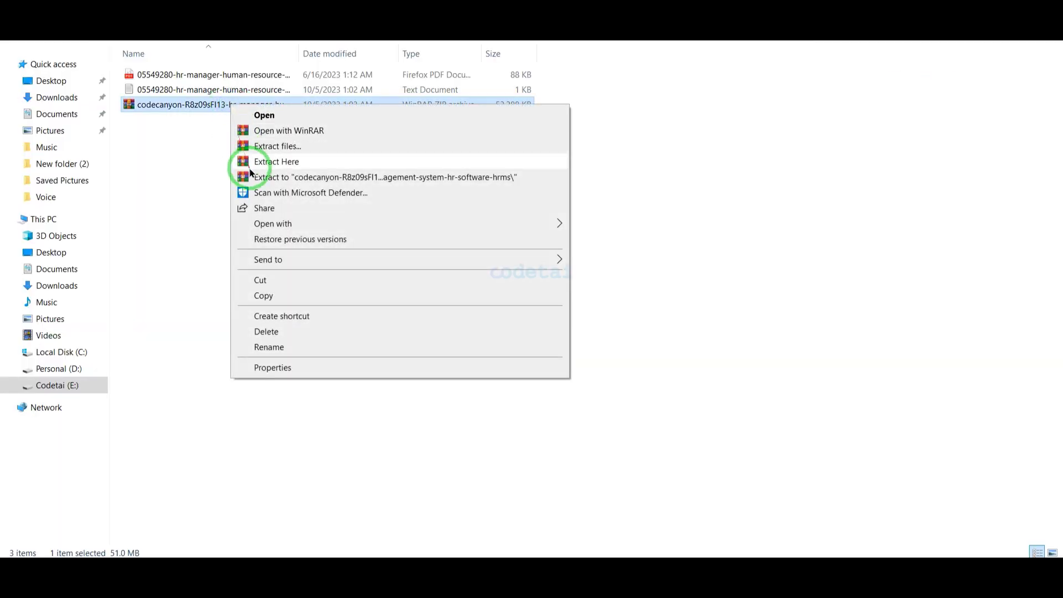
click(250, 176)
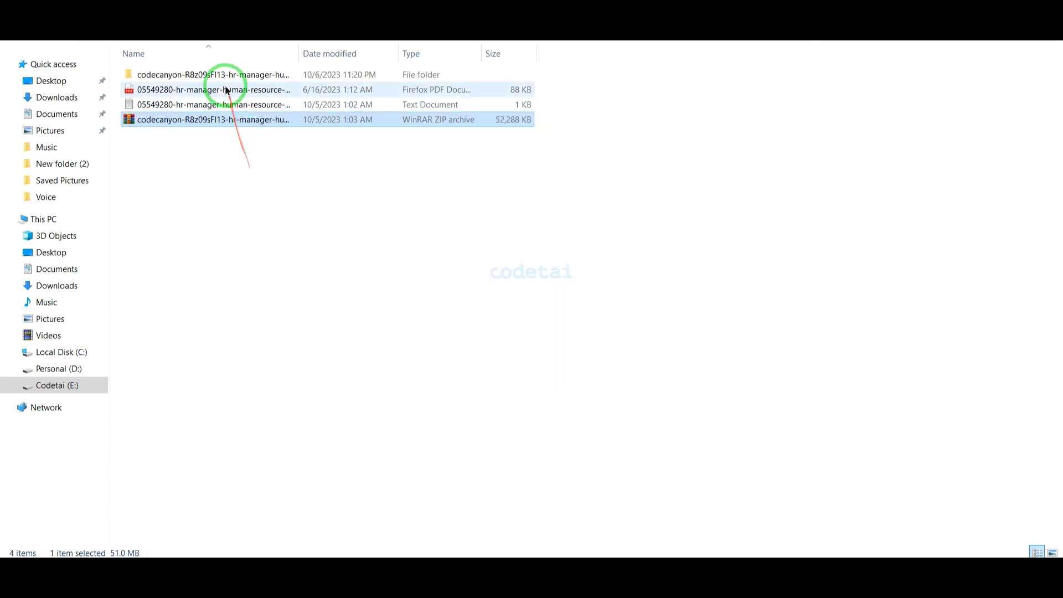
click(226, 78)
double_click(226, 78)
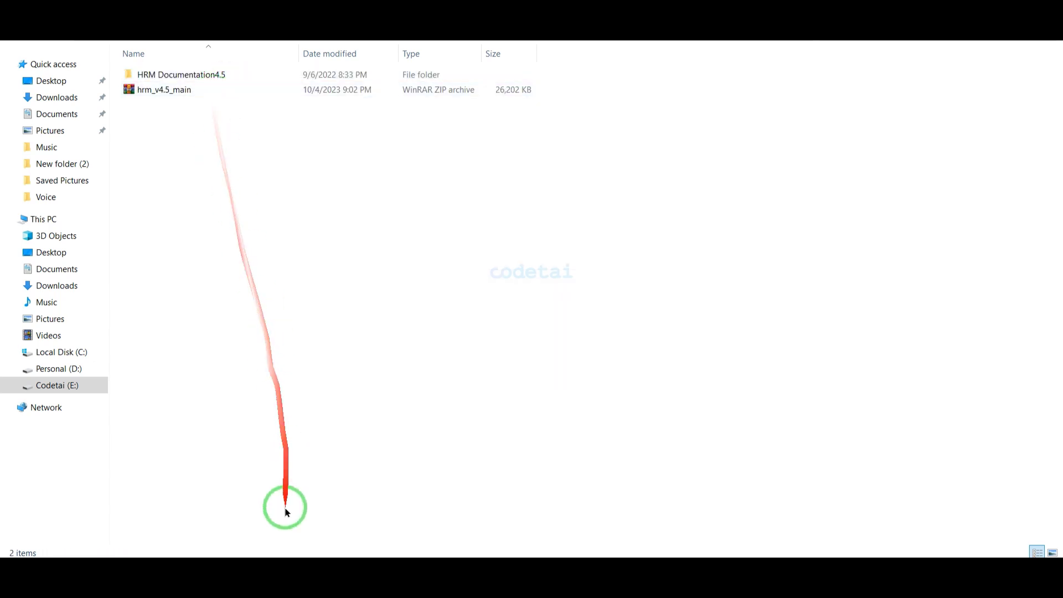
click(294, 554)
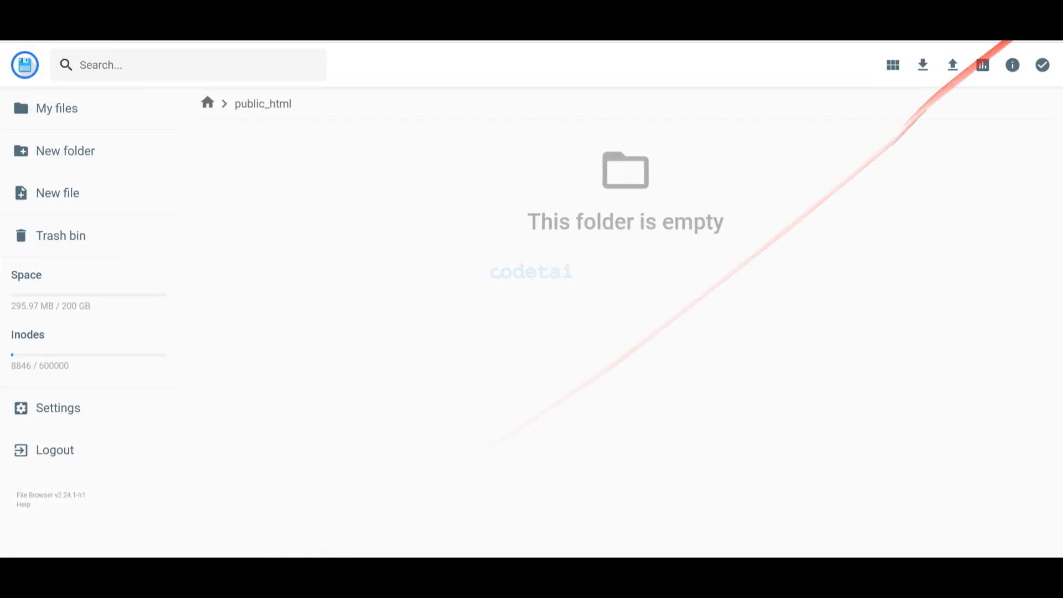
Step: Upload hrm_v4.5_main.zip from the extracted codecanyon folder into public_html
click(953, 65)
click(466, 321)
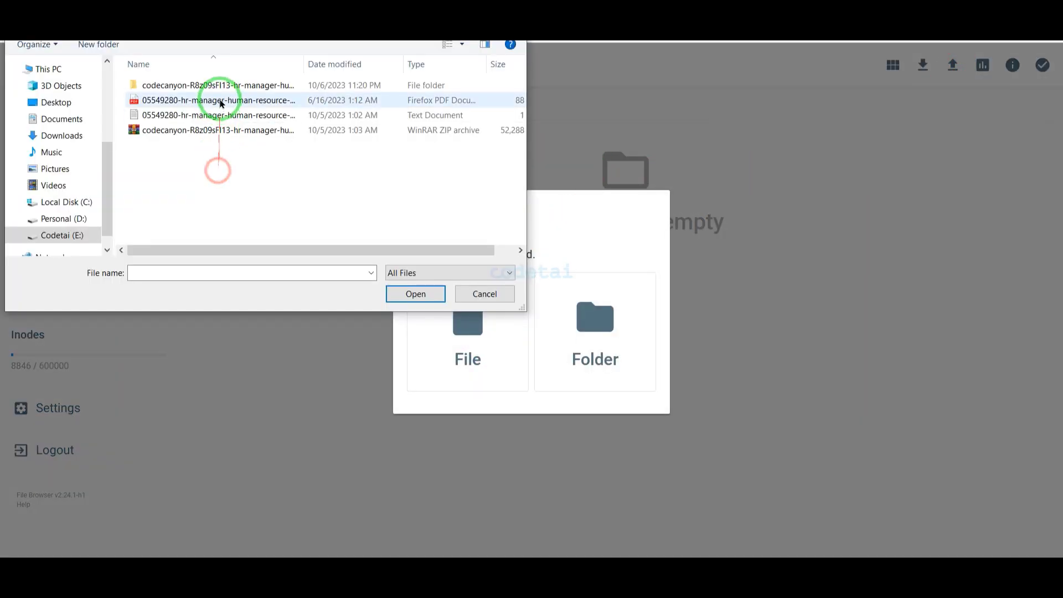
double_click(218, 85)
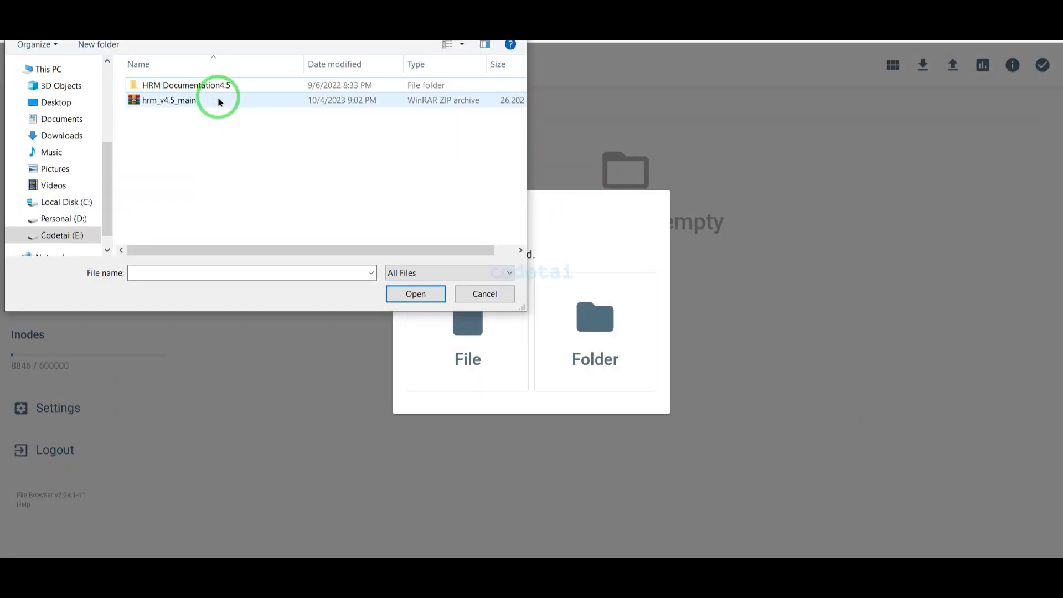
double_click(220, 100)
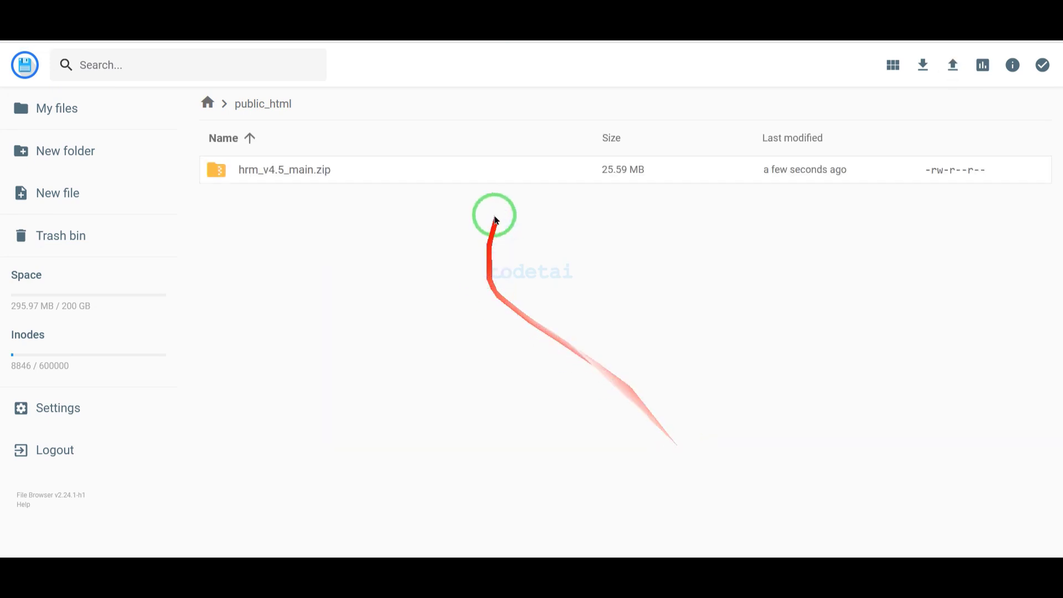
right_click(499, 176)
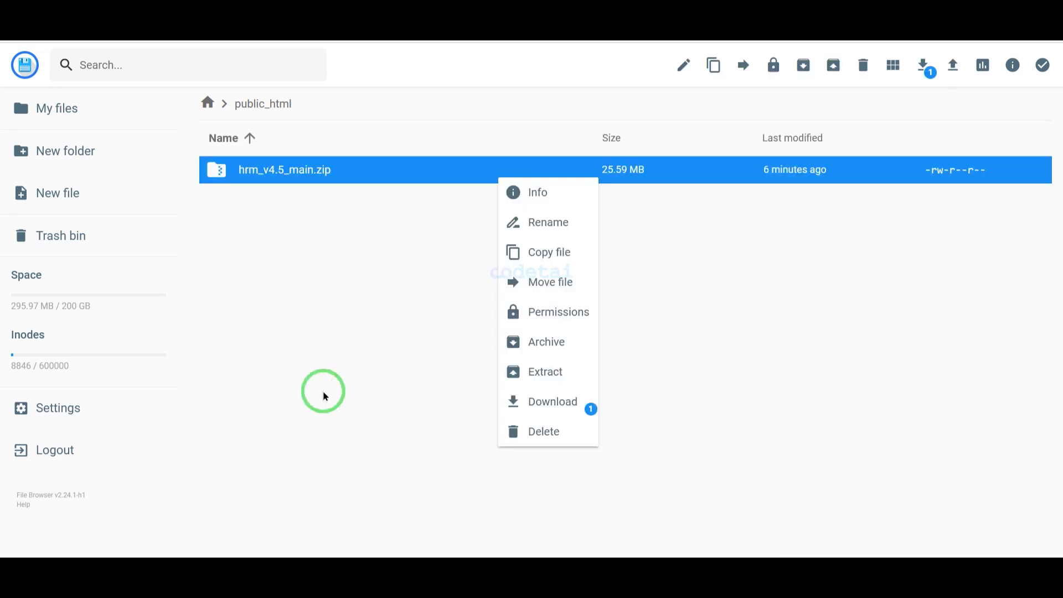
Step: Extract hrm_v4.5_main.zip into MyFolder and delete the zip
click(569, 371)
click(468, 247)
text(M)
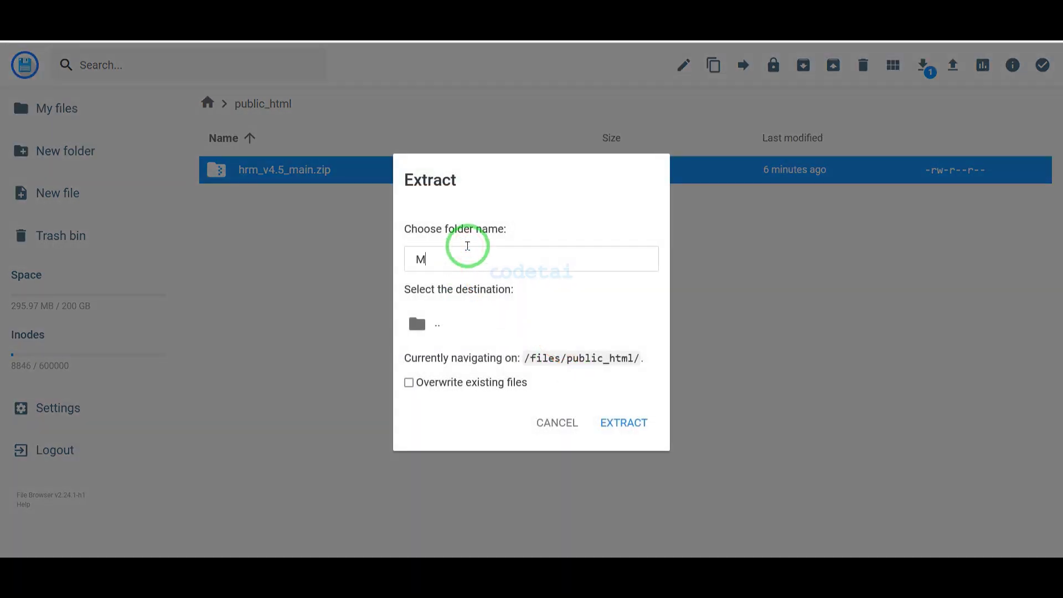
text(yFolder)
key(Return)
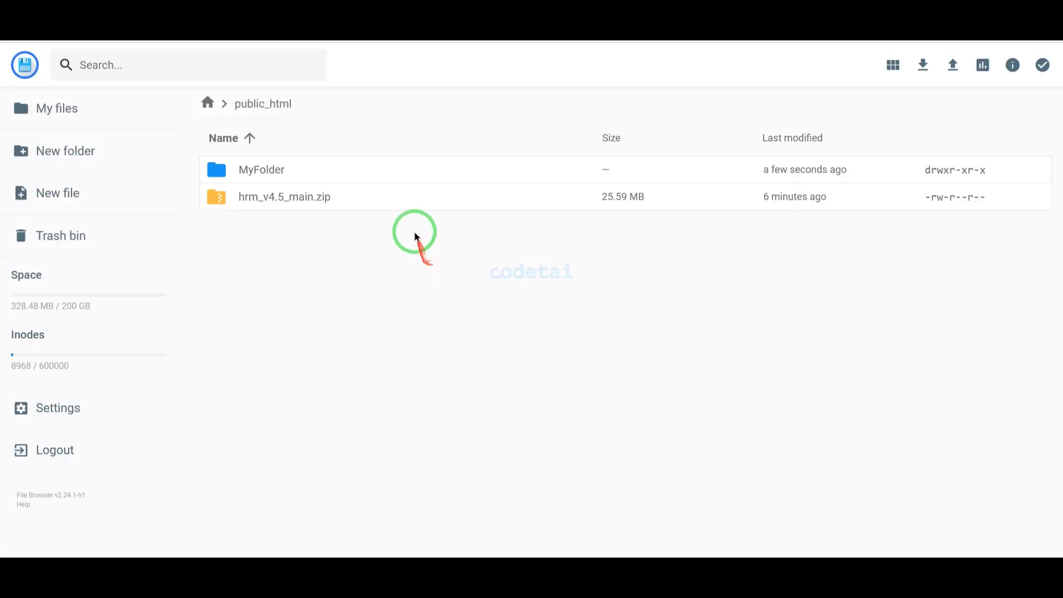
drag(412, 200, 836, 94)
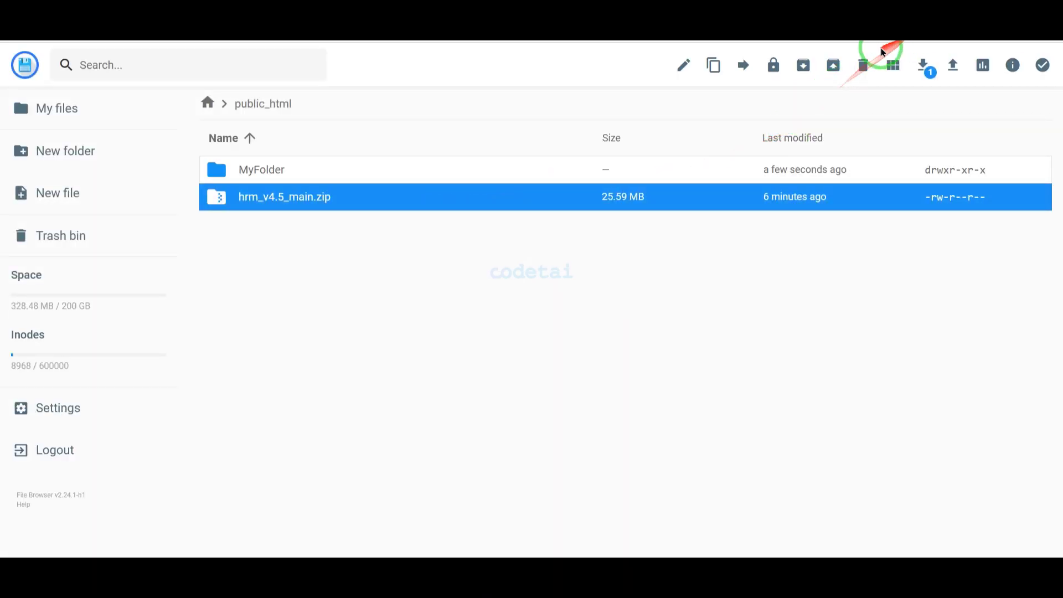
click(866, 66)
click(632, 333)
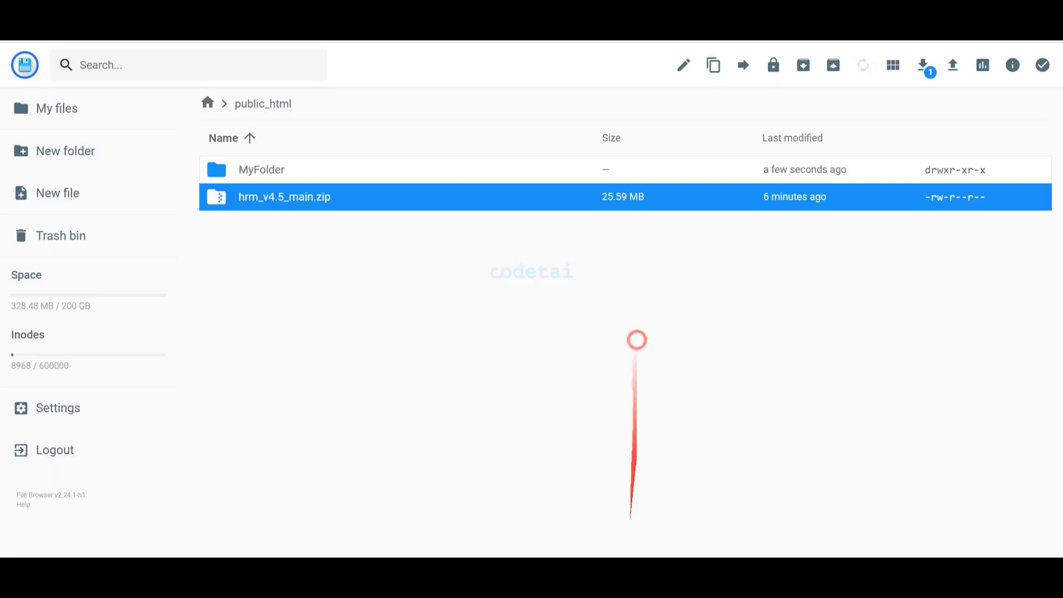
Step: Move all of MyFolder's contents into public_html and delete the empty MyFolder
double_click(364, 166)
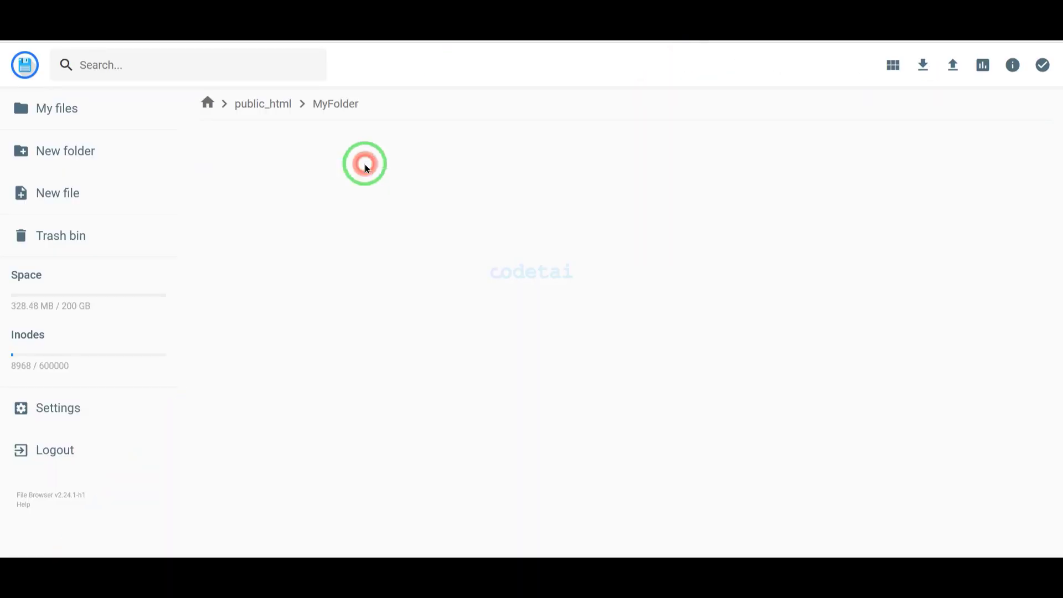
key(ctrl+a)
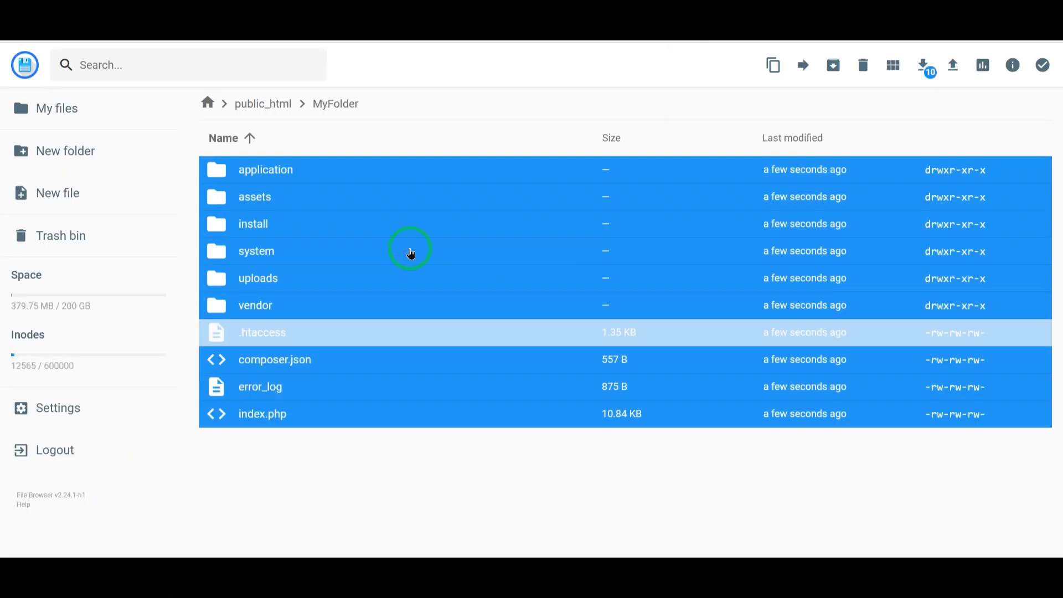
click(803, 65)
double_click(486, 176)
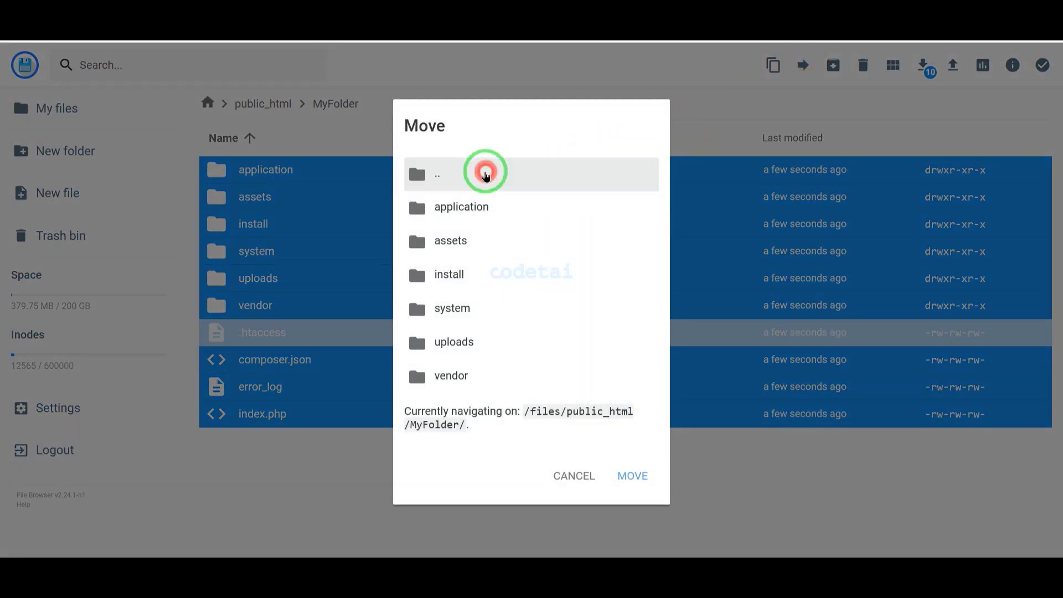
click(470, 268)
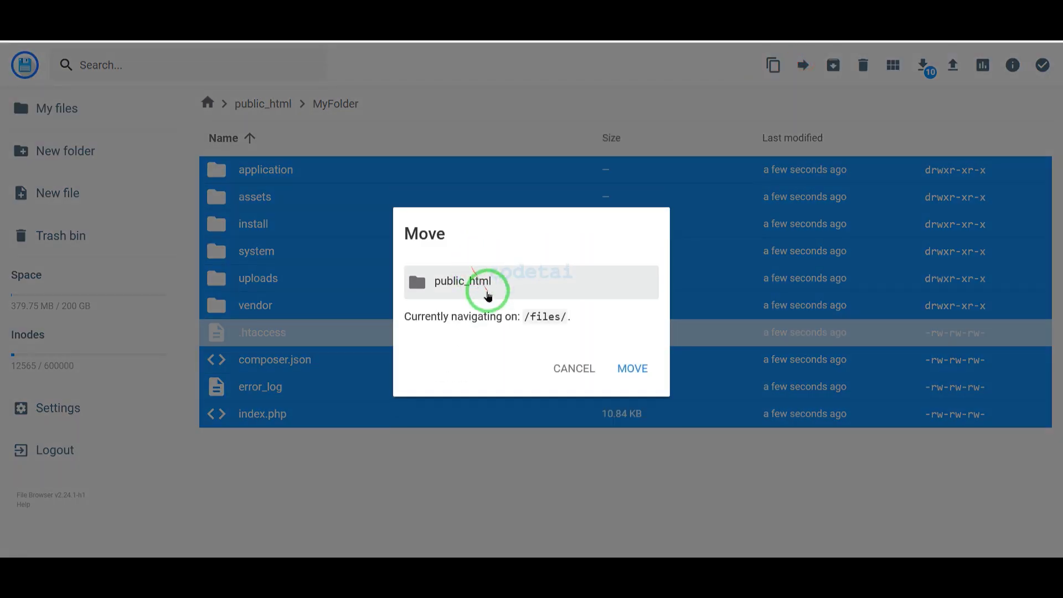
click(490, 282)
click(632, 368)
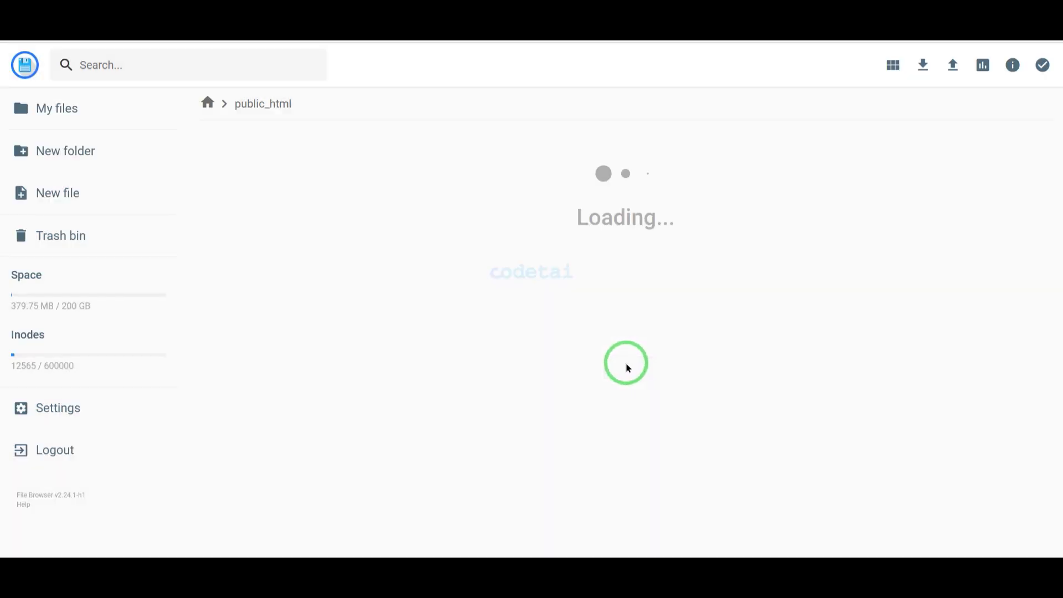
click(328, 250)
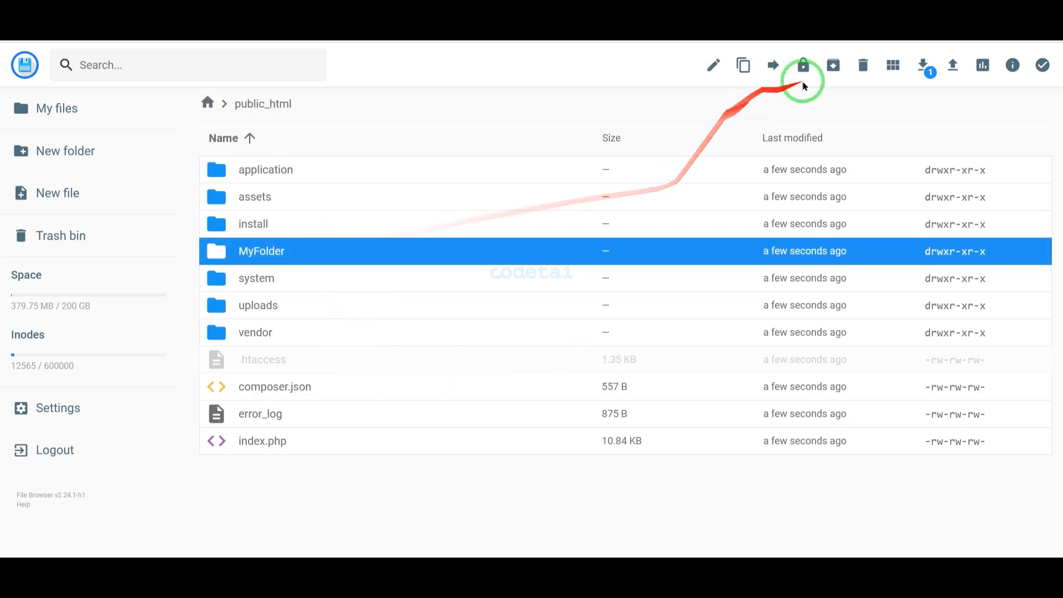
click(863, 65)
click(654, 331)
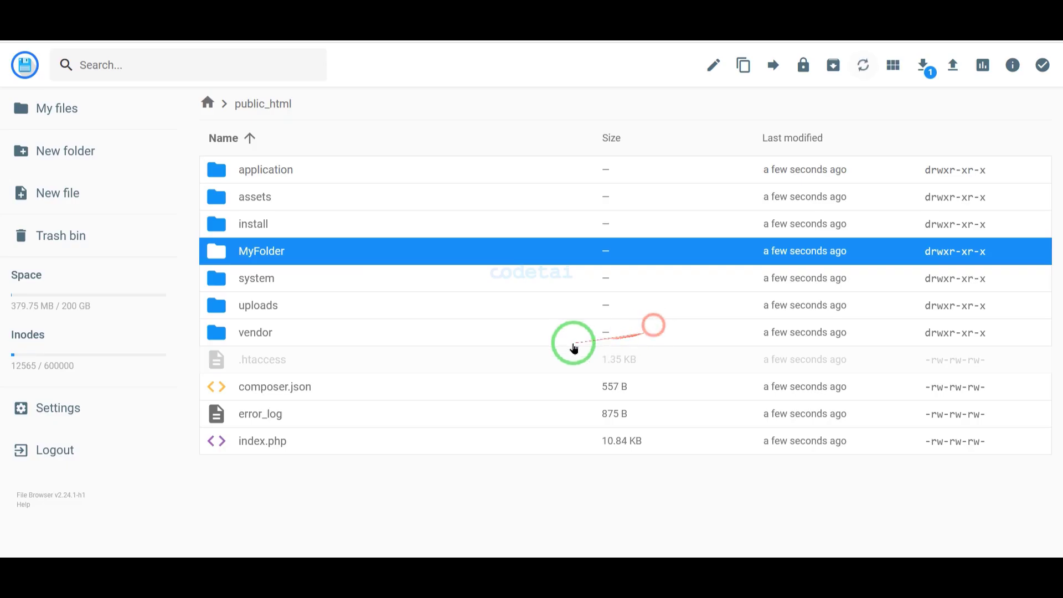
Step: Load codetai.net in a new tab and pass the installer's requirements check
click(323, 37)
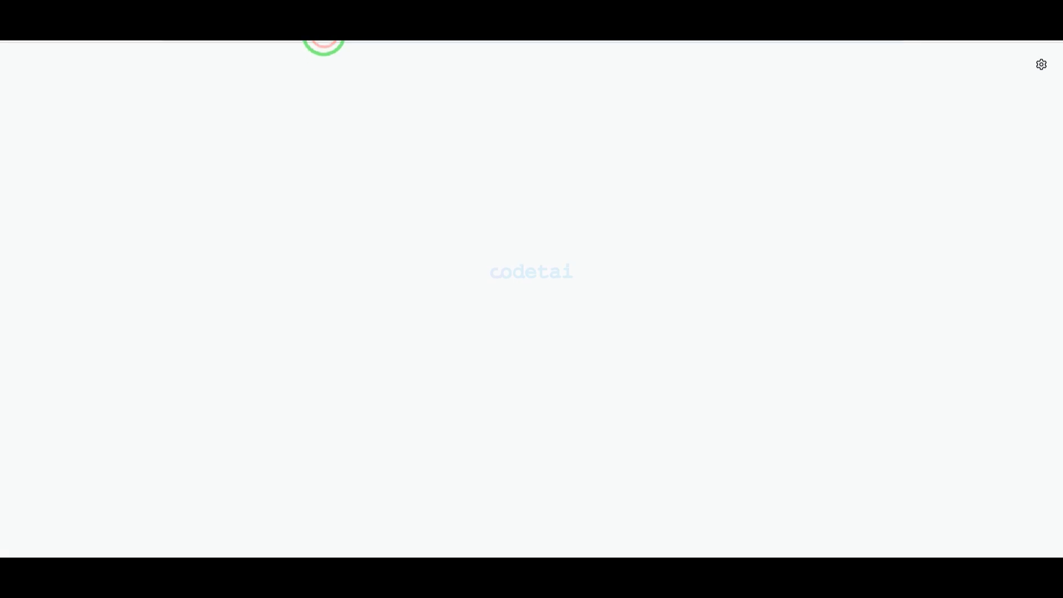
text(codetai.)
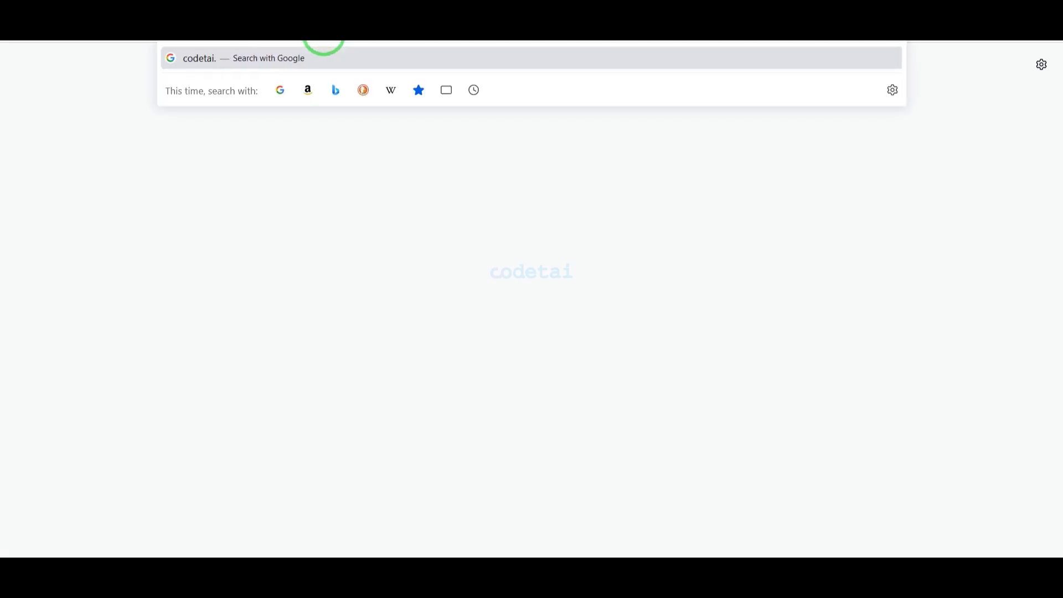
text(net)
key(Return)
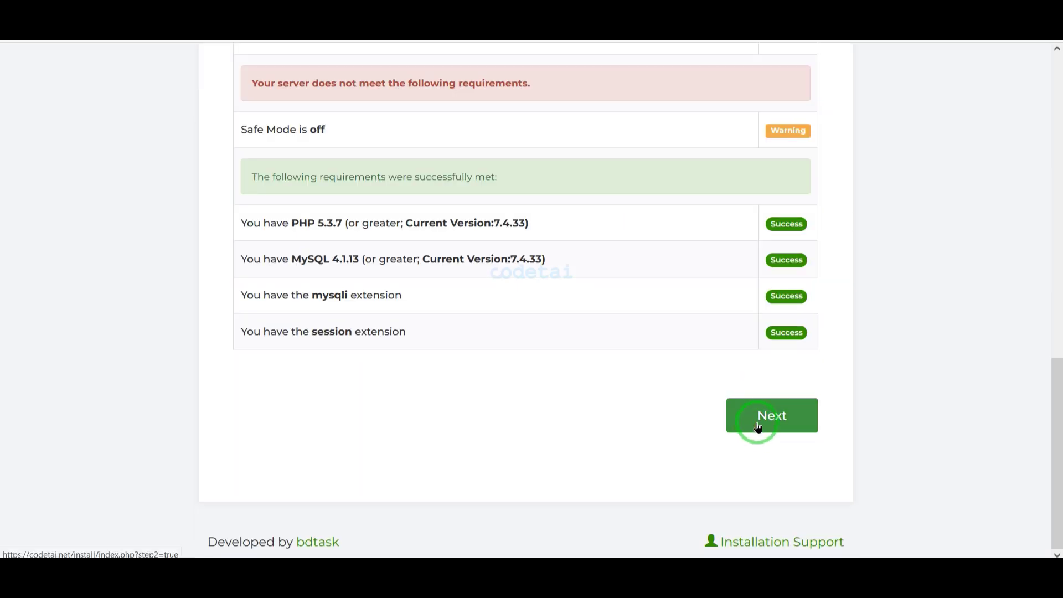
click(758, 427)
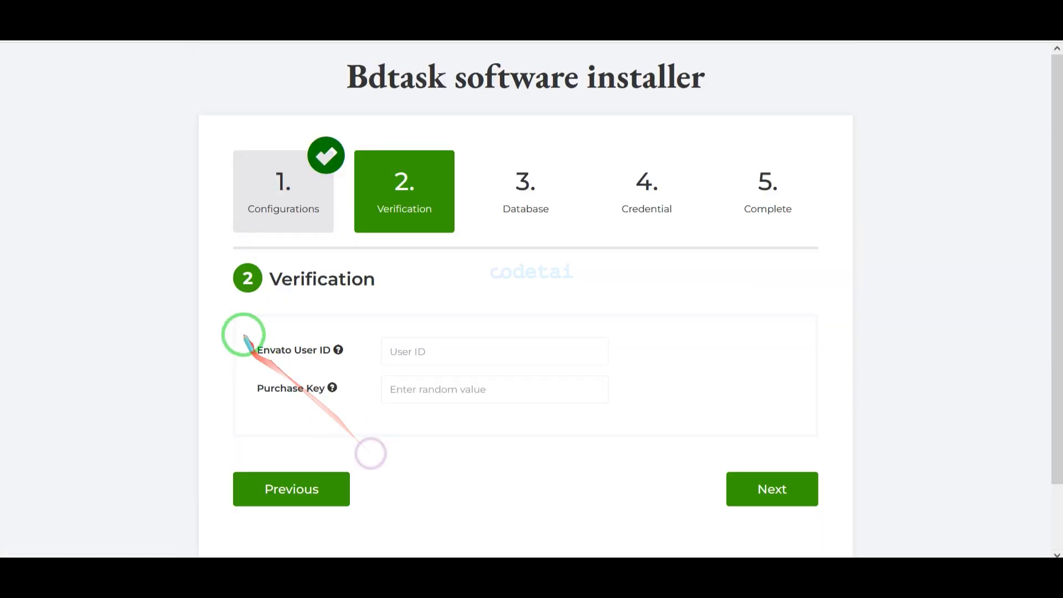
Step: Copy the item purchase code from the licence certificate text file
mouse_move(238, 333)
mouse_down()
mouse_move(593, 396)
mouse_move(837, 422)
mouse_up()
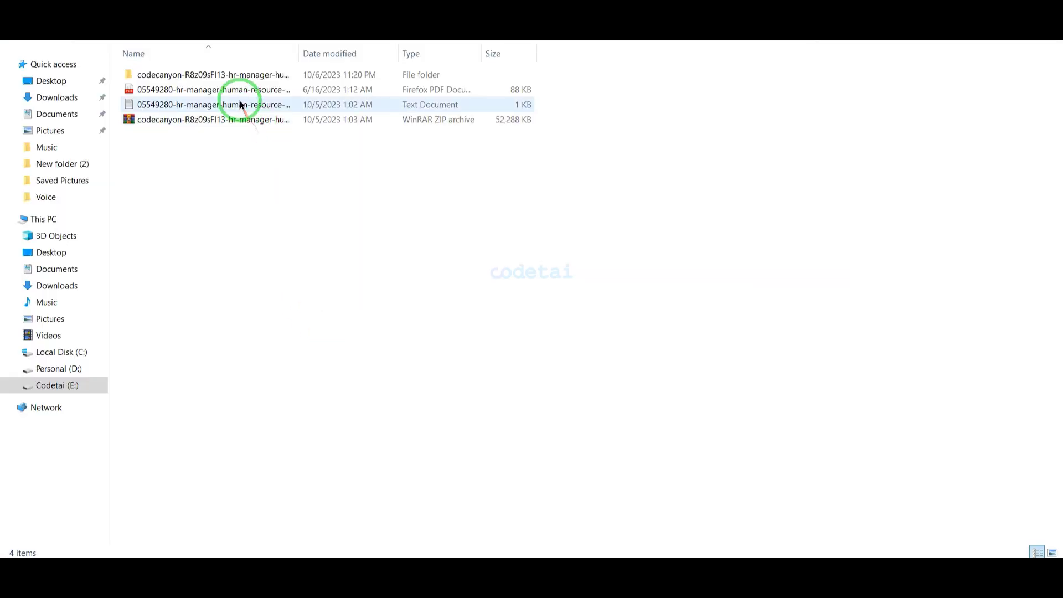
click(238, 100)
right_click(211, 339)
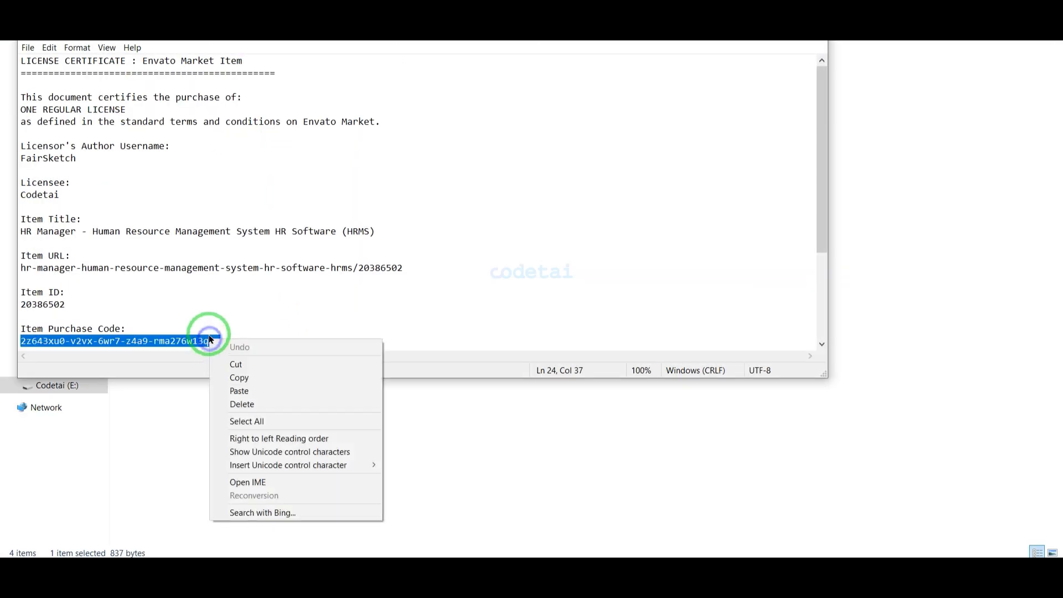
click(239, 377)
click(808, 36)
click(297, 563)
Step: Paste the purchase key, enter the Envato user ID, and proceed to the Database step
click(424, 394)
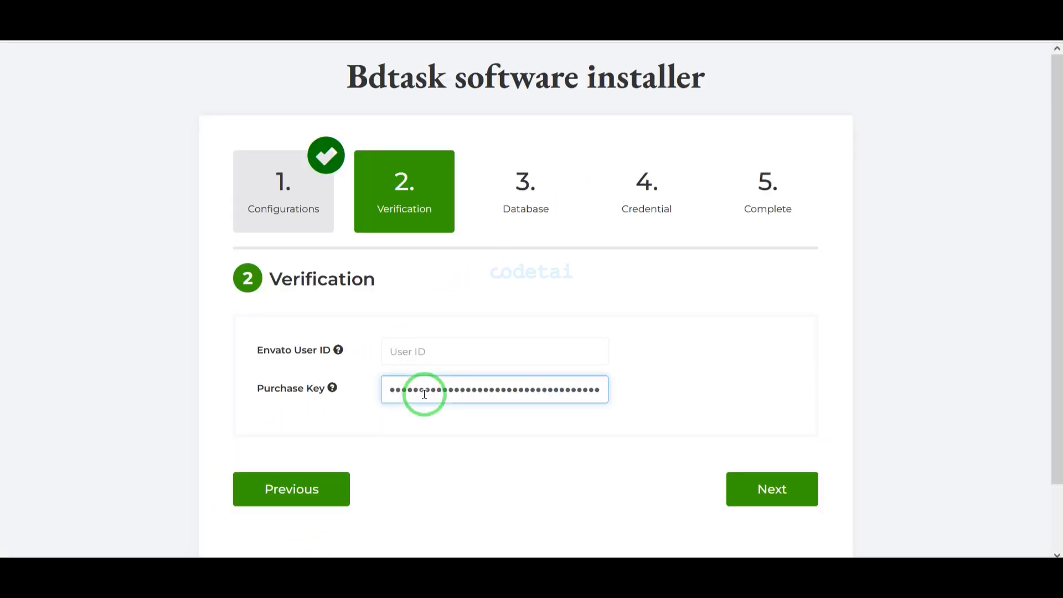
click(434, 339)
text(codet)
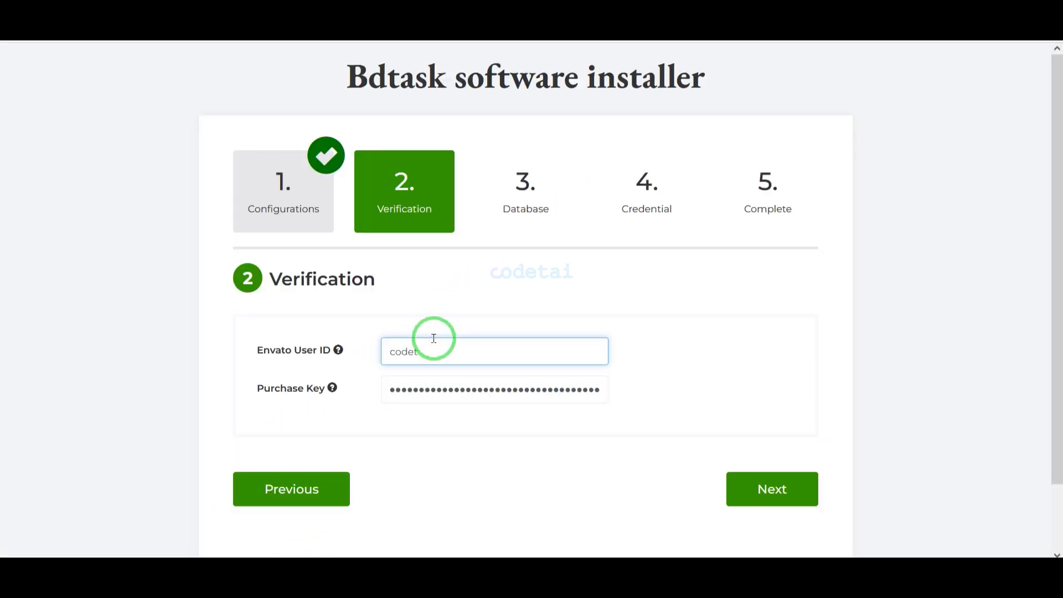
text(ai)
click(722, 470)
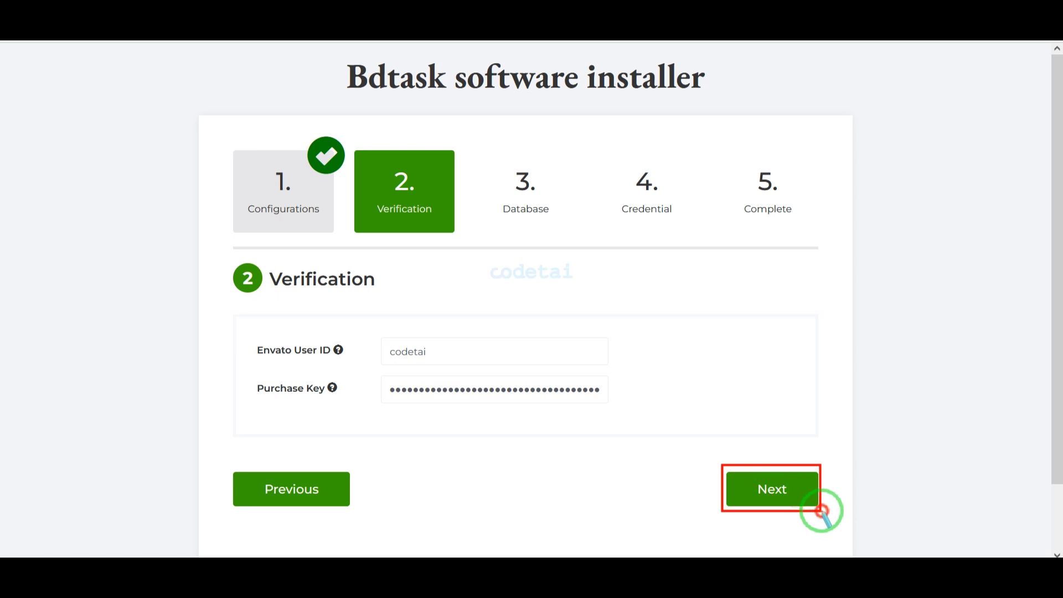
click(777, 490)
scroll(754, 466, down, 4)
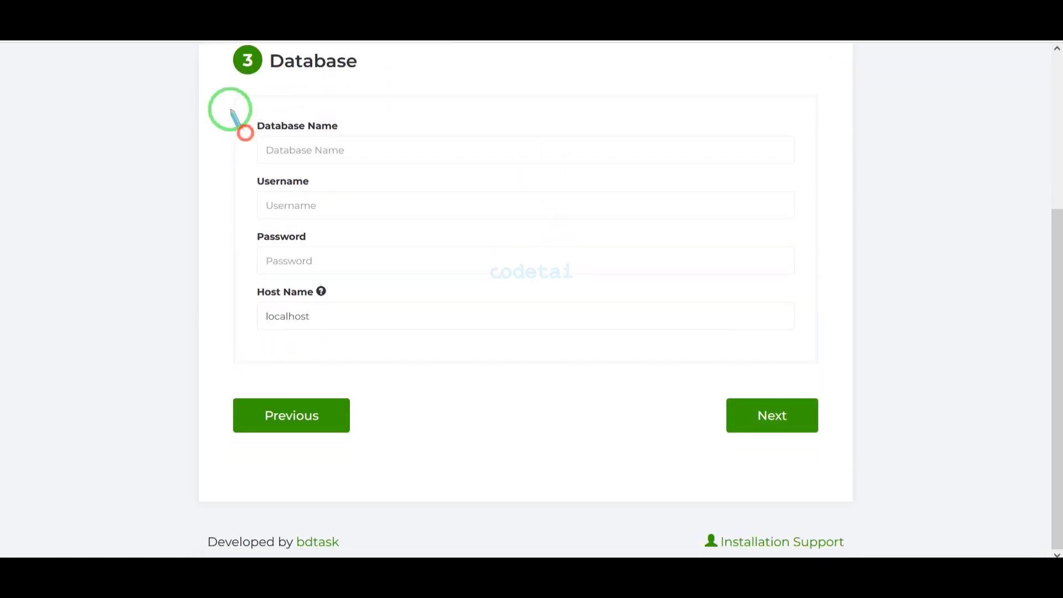
Step: Open database management in hPanel and generate and copy a random database password
mouse_move(229, 96)
mouse_down()
mouse_move(527, 254)
mouse_move(807, 327)
mouse_move(829, 368)
mouse_up()
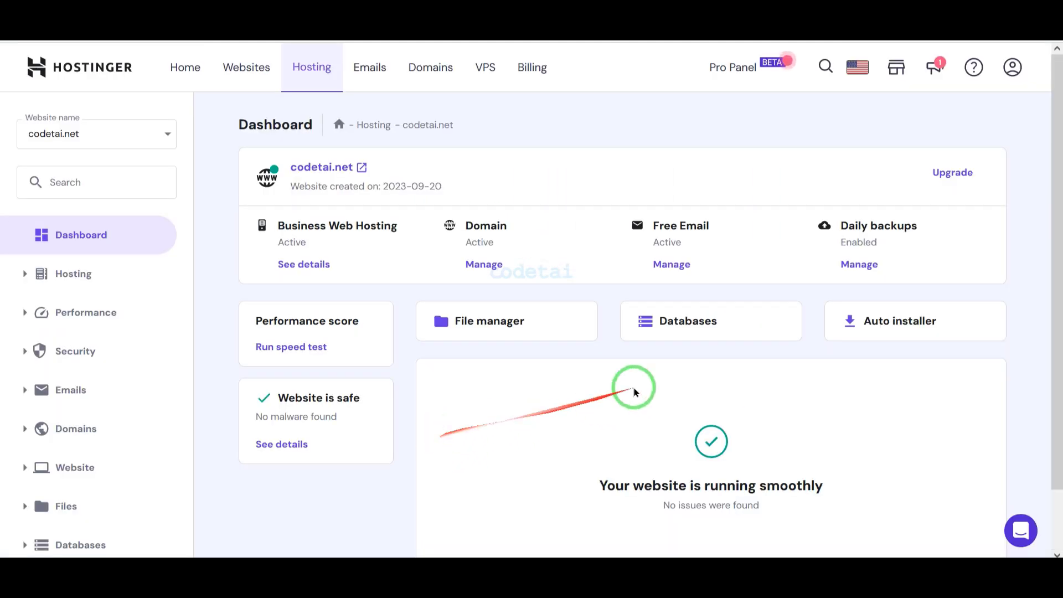
click(687, 334)
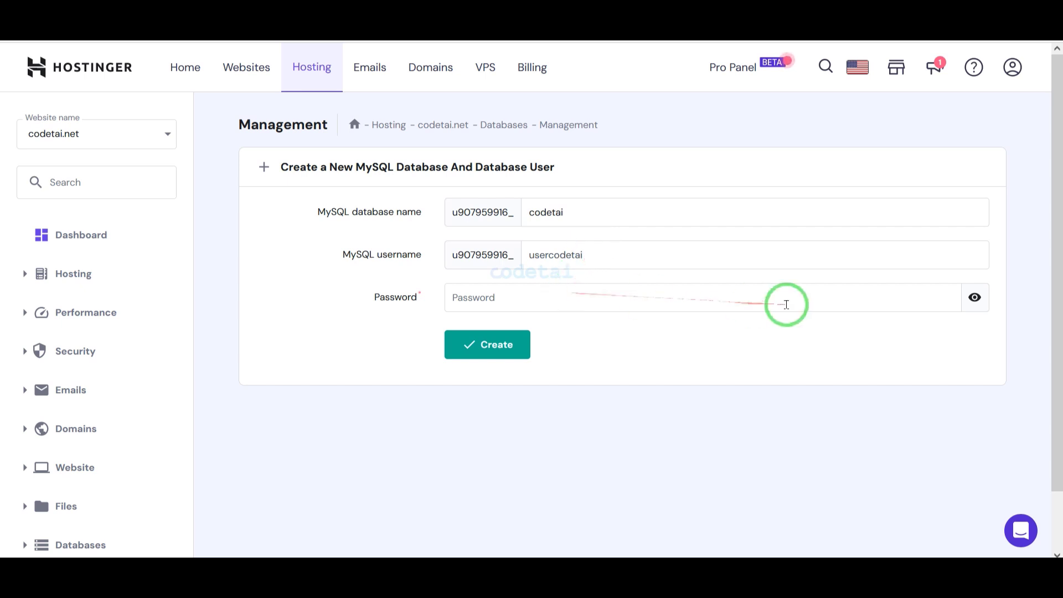
click(786, 304)
click(942, 297)
drag(531, 292, 461, 301)
right_click(461, 302)
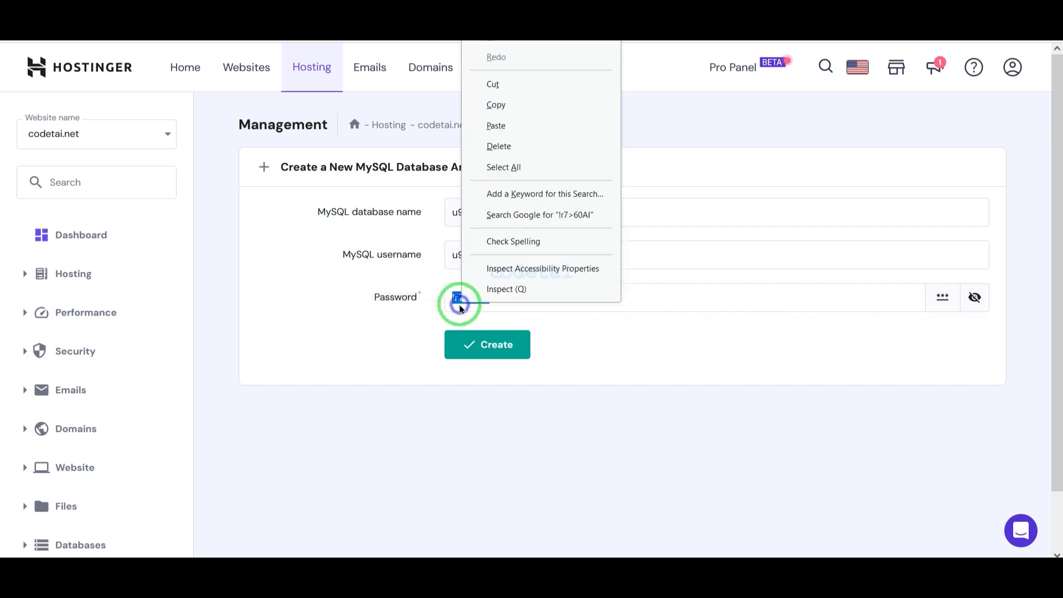
click(515, 108)
Step: Paste the password into the installer and create the codetai database and user
key(ctrl+Tab)
right_click(352, 269)
click(384, 367)
key(ctrl+shift+Tab)
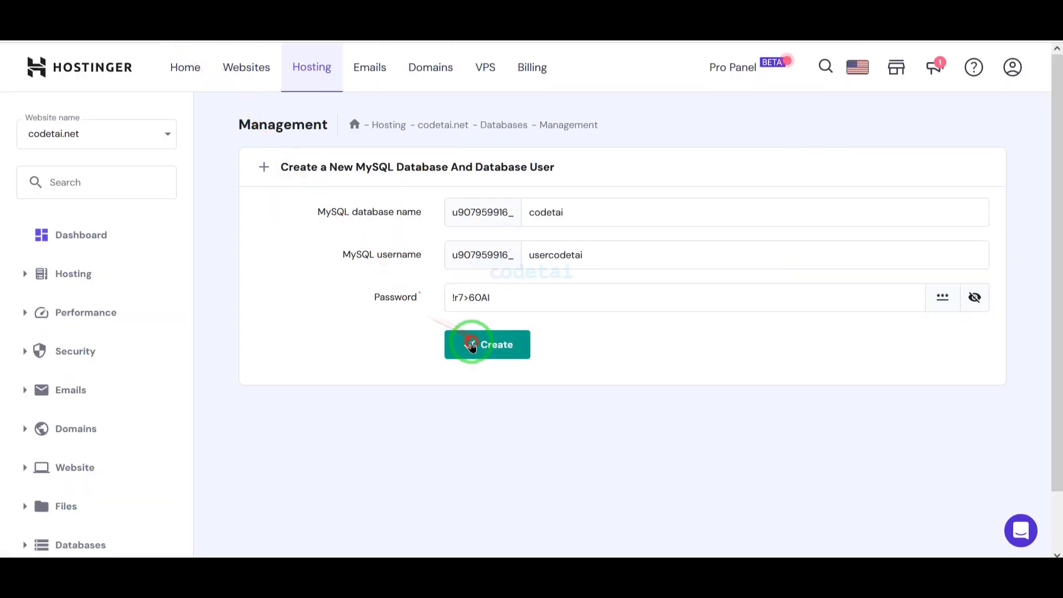
click(472, 347)
Step: Copy the full codetai database name into the installer's Database Name field
scroll(532, 410, down, 1)
drag(365, 448, 265, 450)
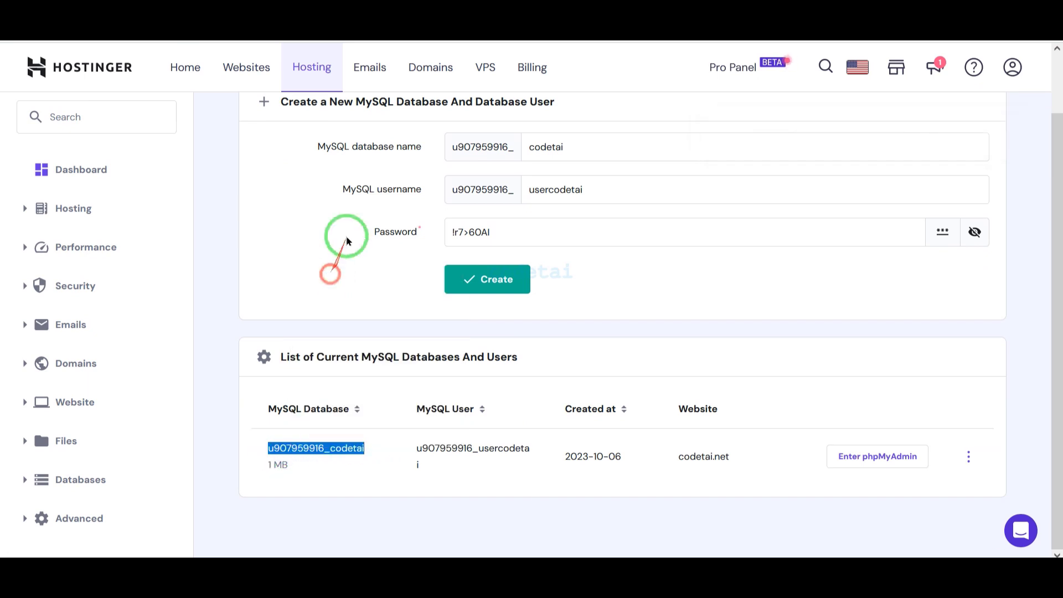
key(ctrl+c)
key(ctrl+Tab)
click(332, 144)
right_click(338, 147)
click(360, 265)
Step: Select and copy the full database username in hPanel
key(ctrl+shift+Tab)
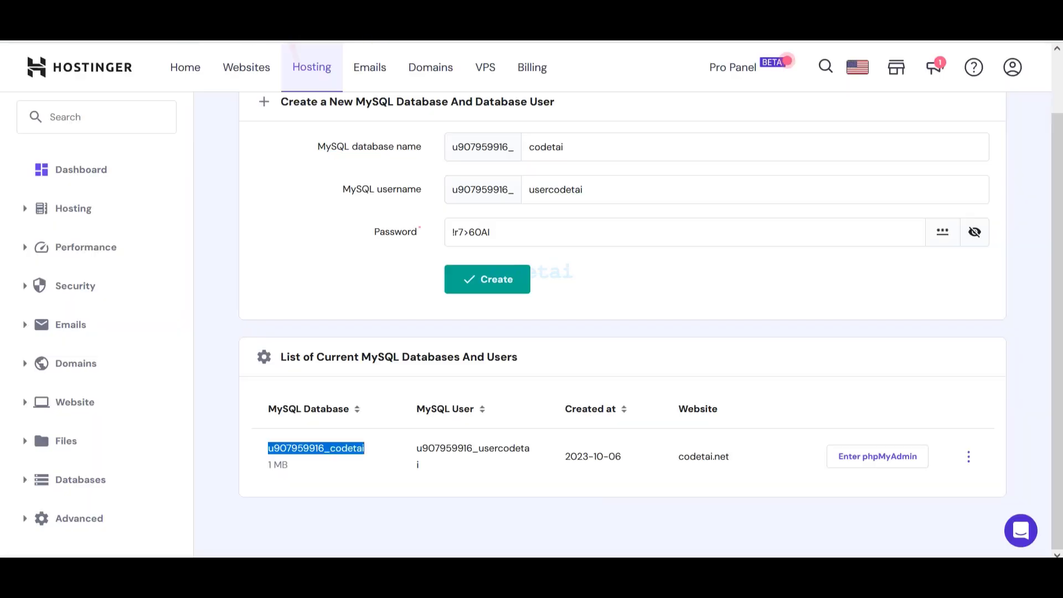
drag(427, 463, 416, 448)
right_click(421, 450)
click(439, 408)
Step: Paste the database username into the installer's Database step and submit the connection details
key(ctrl+Tab)
click(332, 201)
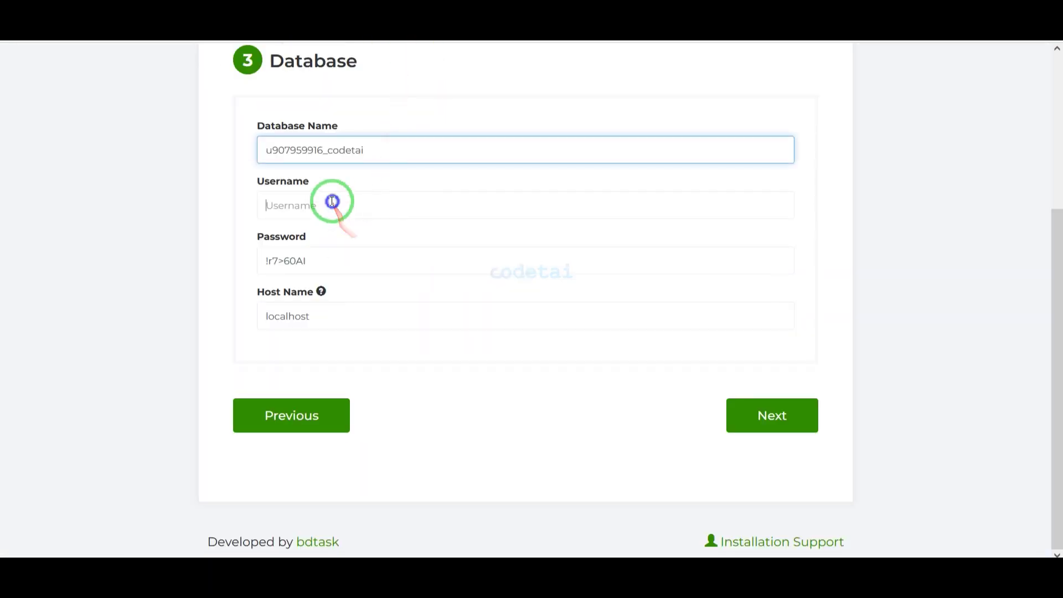
right_click(332, 201)
click(361, 305)
click(653, 465)
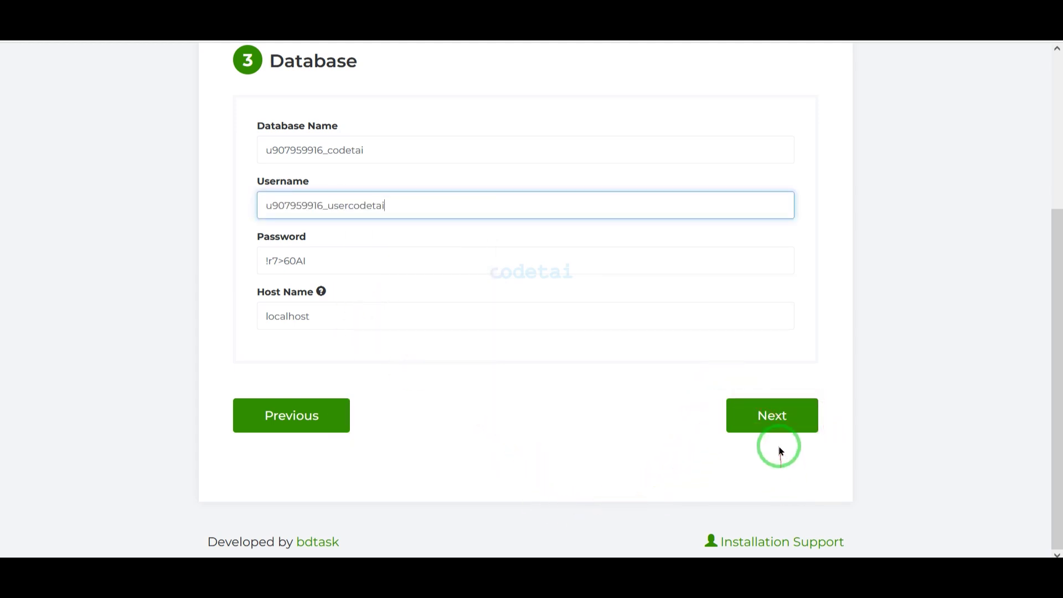
click(772, 416)
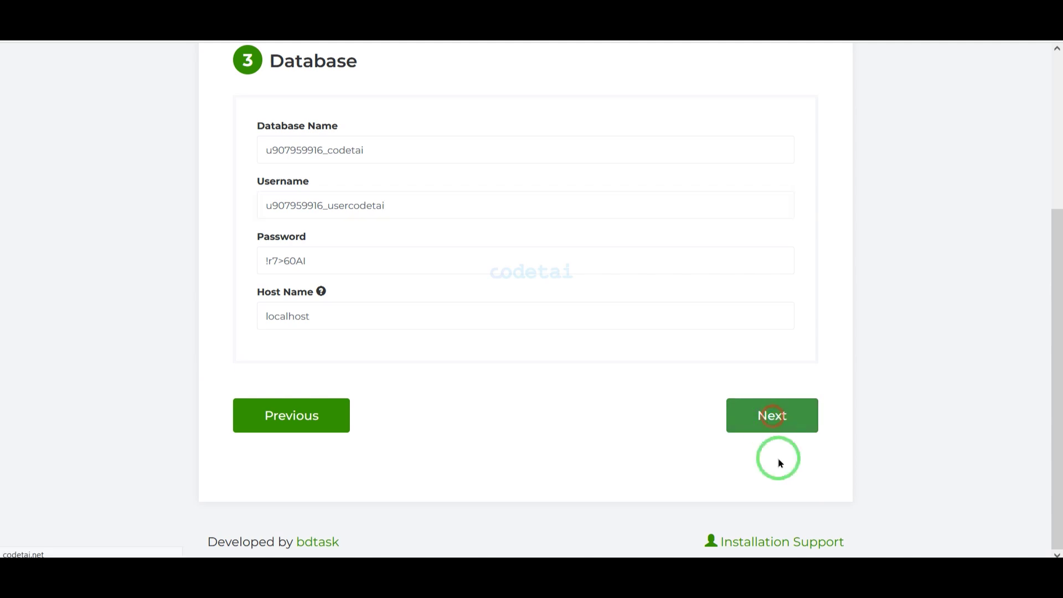
Step: Set the admin email and password on the Credential step and complete the installation
click(458, 276)
text(the)
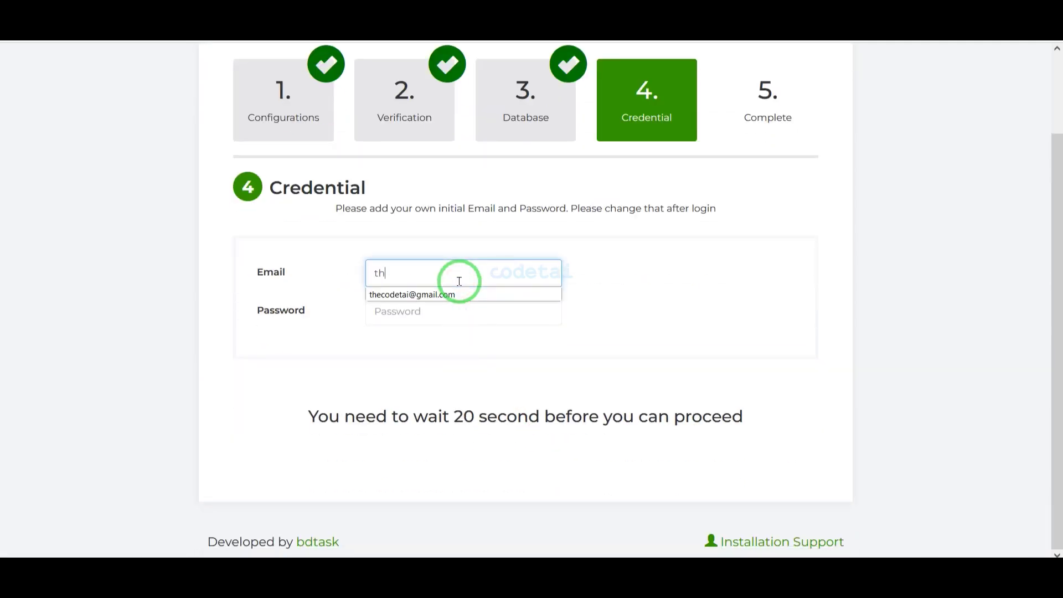
click(443, 293)
click(444, 301)
text(•)
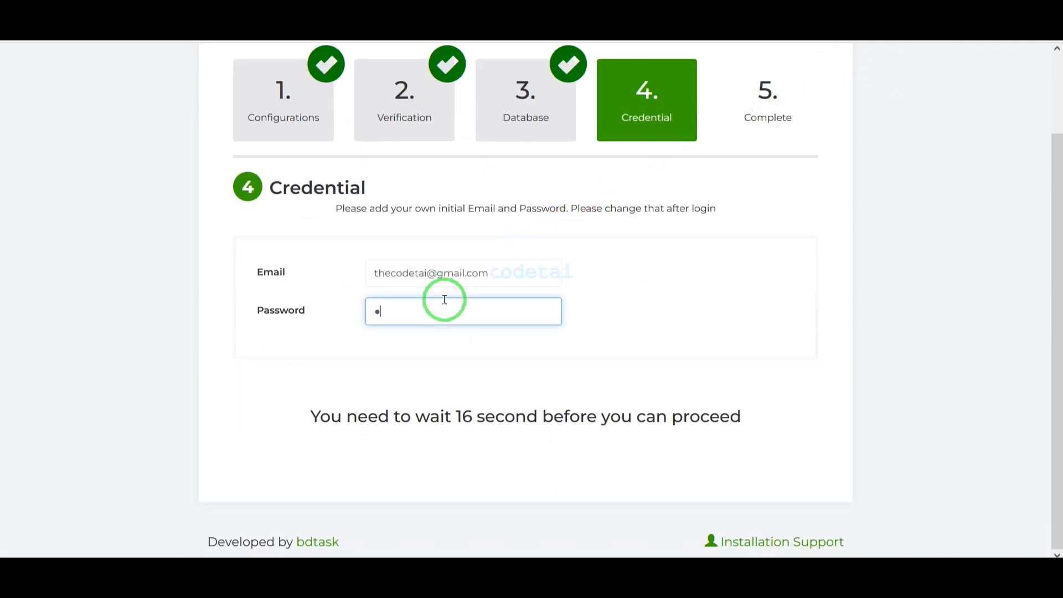
text(•••••••••)
click(506, 381)
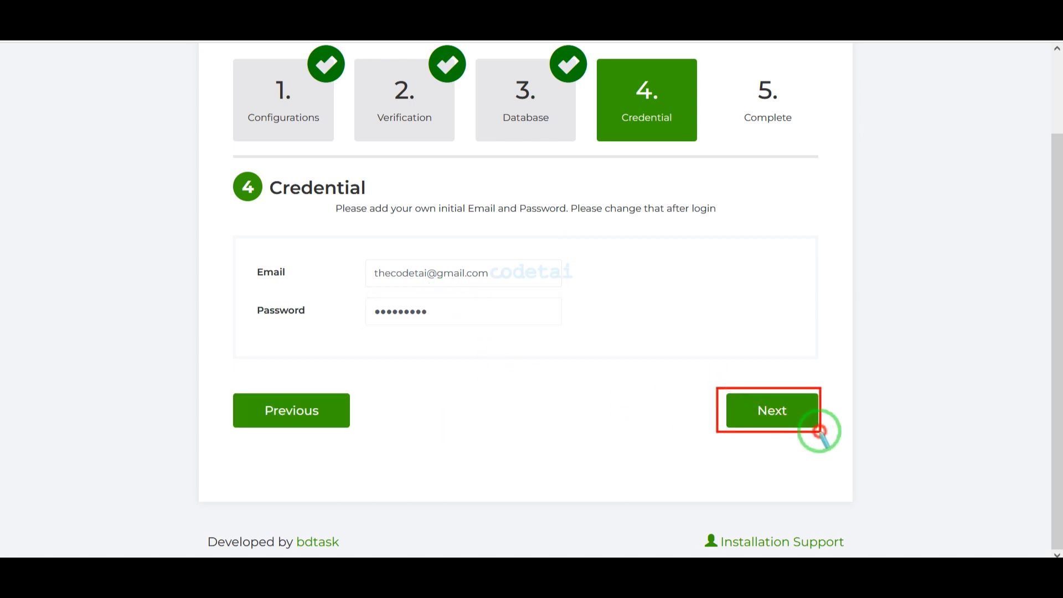
click(779, 414)
scroll(543, 444, down, 1)
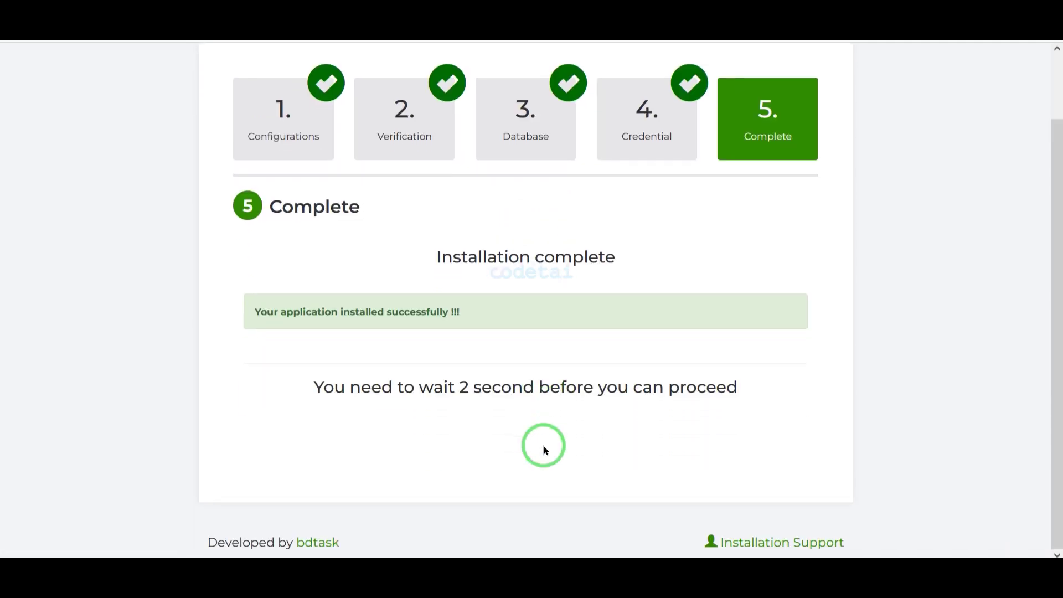
click(488, 512)
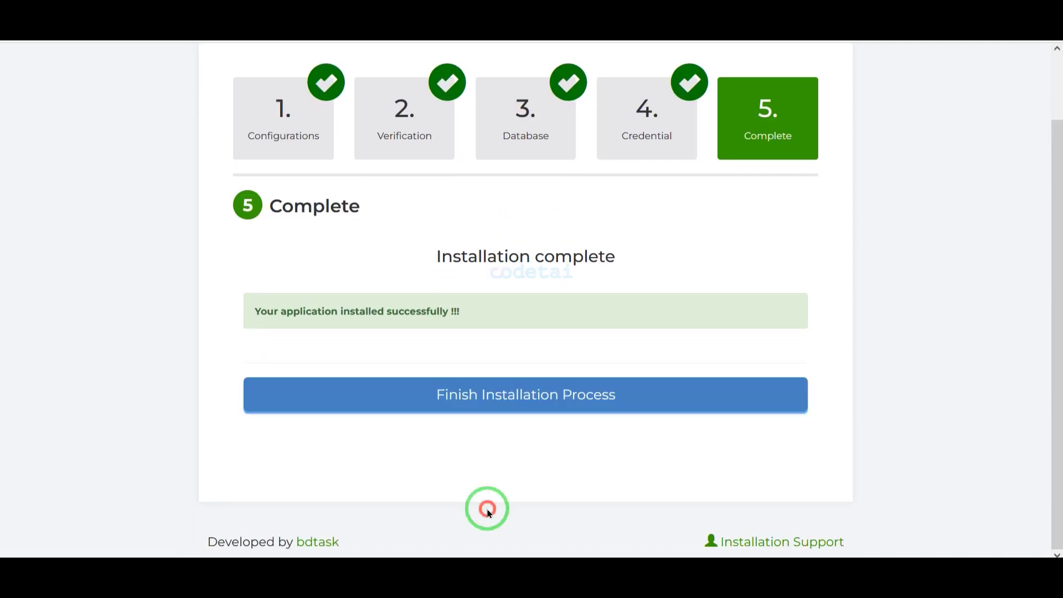
Step: Finish the installation, delete the installer files and launch the application
click(522, 401)
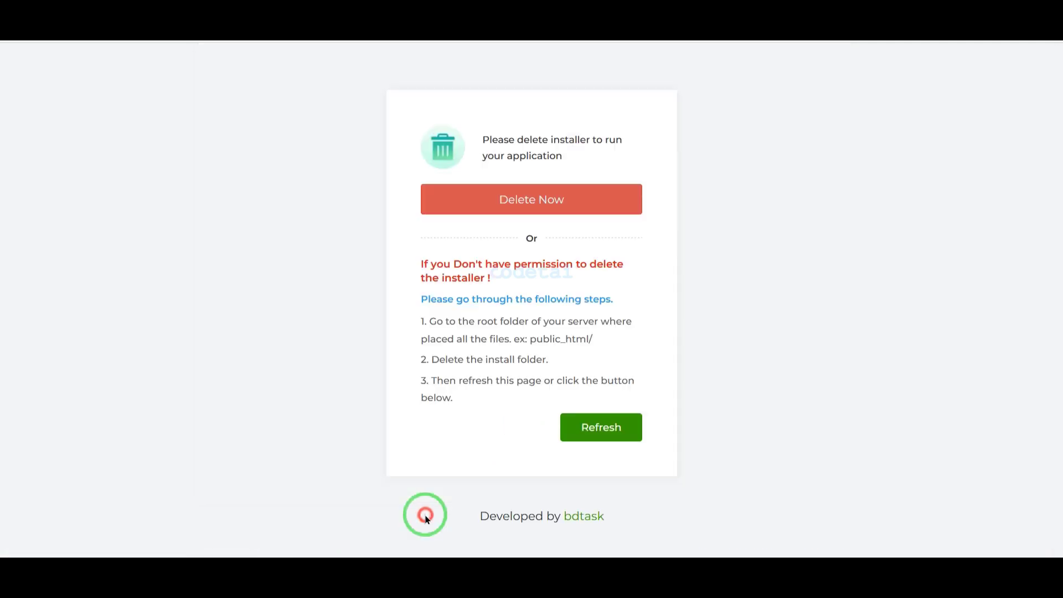
click(522, 198)
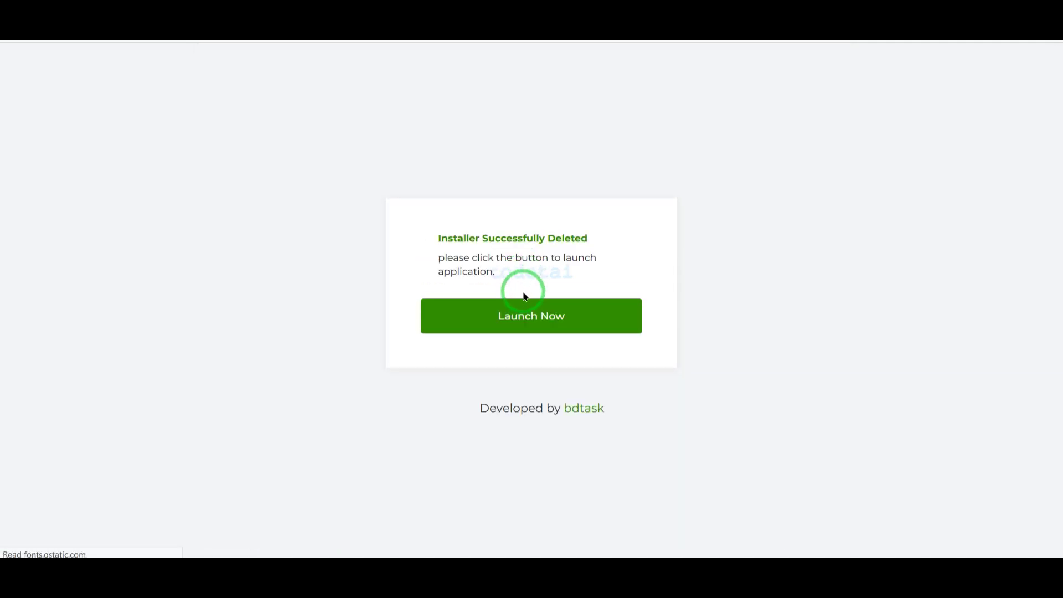
click(525, 320)
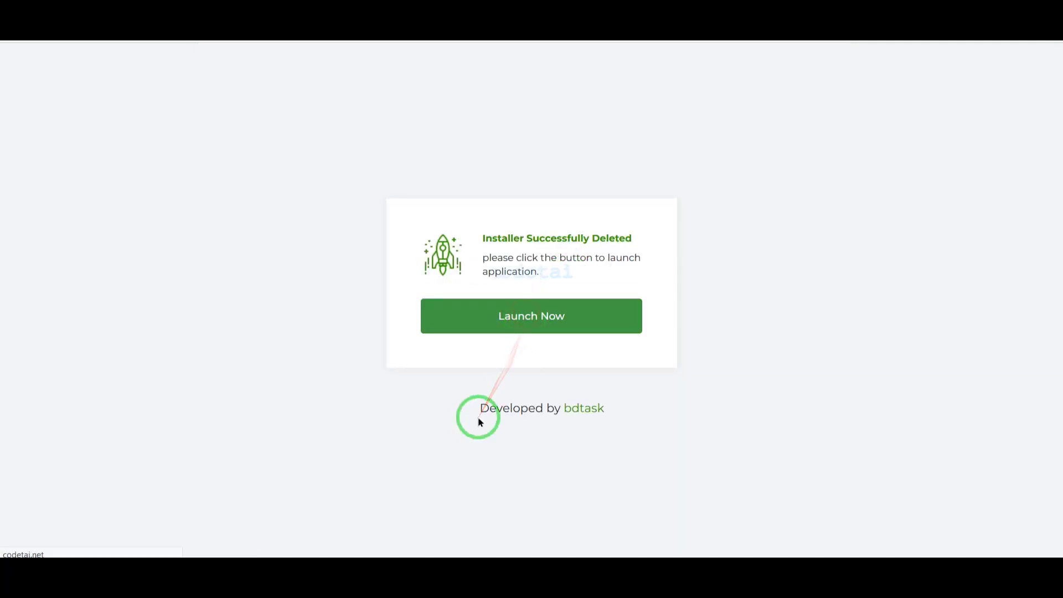
Step: Sign in with the admin email and password to reach the HRM dashboard
click(470, 206)
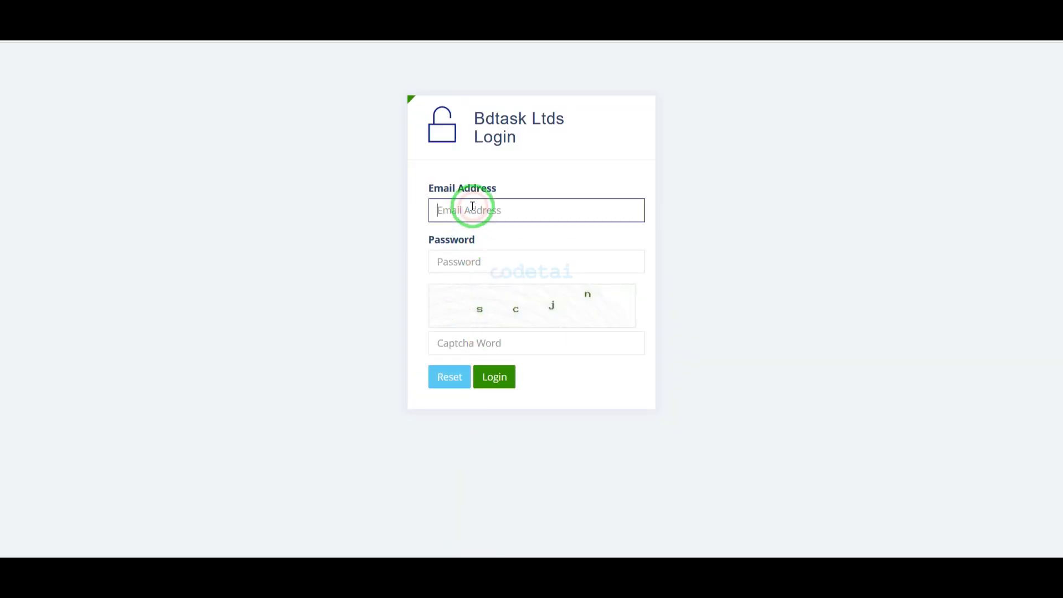
click(471, 227)
click(466, 256)
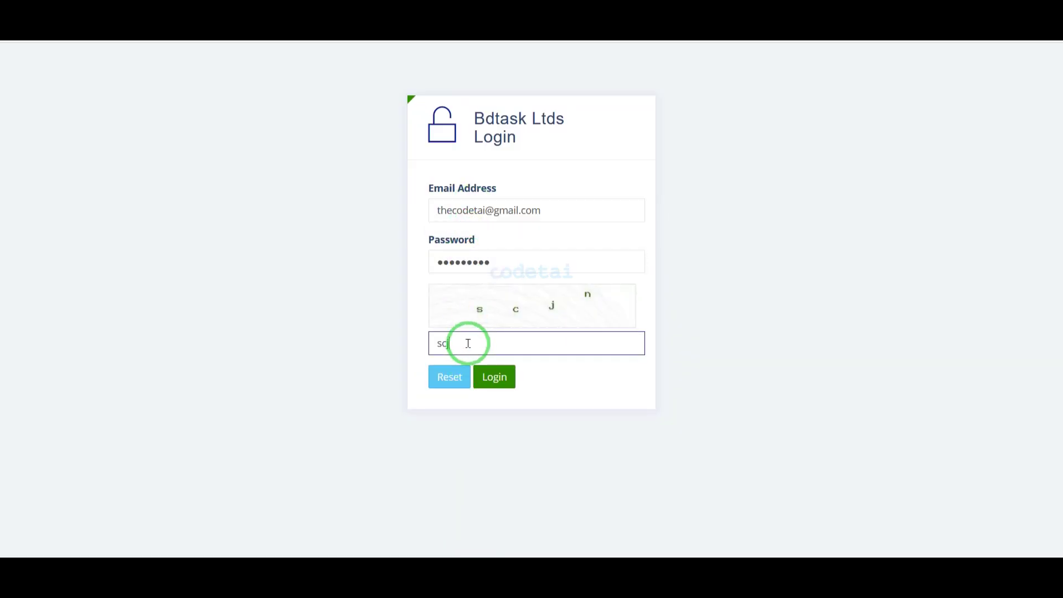
click(494, 377)
scroll(586, 403, down, 15)
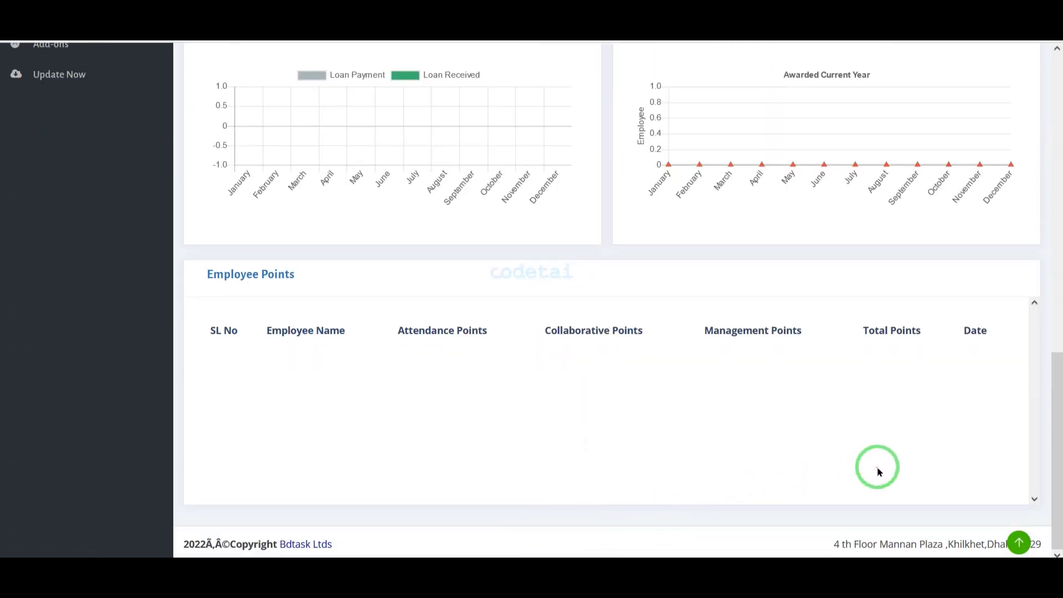
Step: Review the empty dashboard charts and expand the Setting submenu in the sidebar
scroll(886, 464, up, 15)
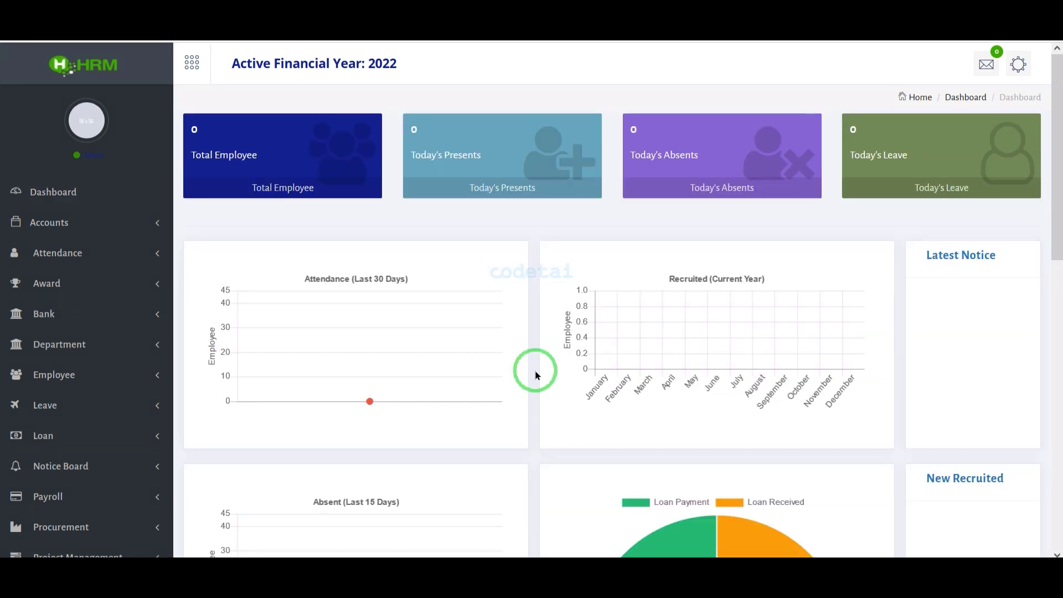
scroll(511, 380, down, 9)
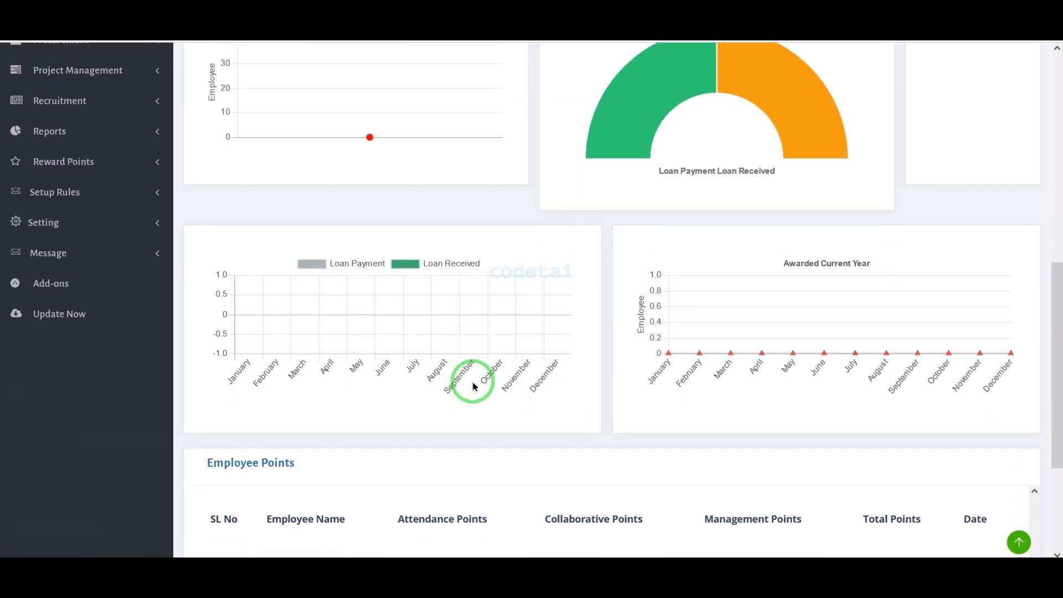
scroll(470, 380, up, 2)
click(125, 345)
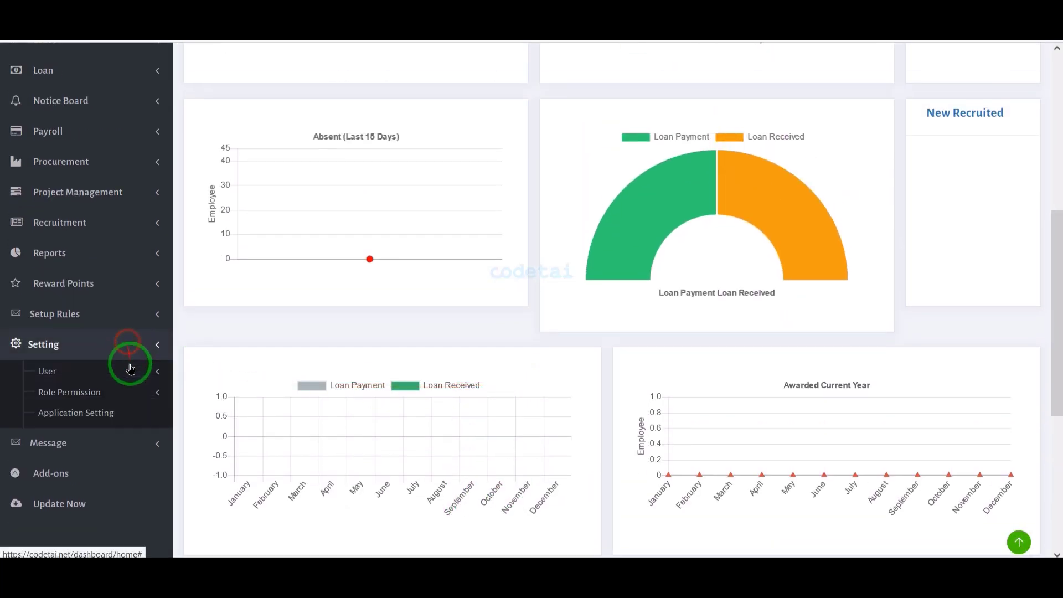
Step: Upload the codetai favicon and logo in Application Setting and save the changes
click(120, 419)
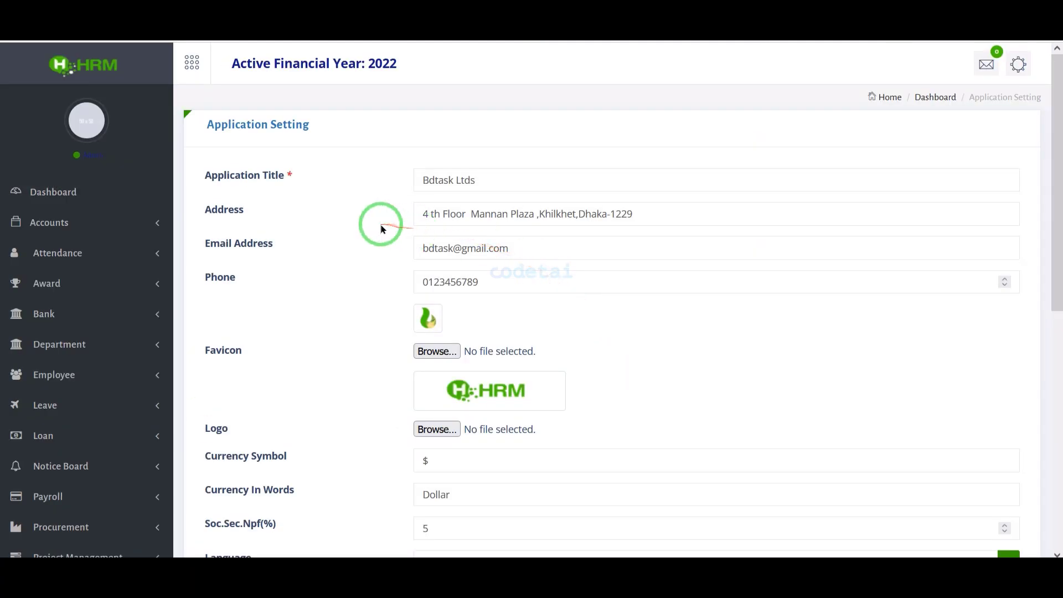
scroll(382, 228, down, 2)
scroll(491, 226, down, 2)
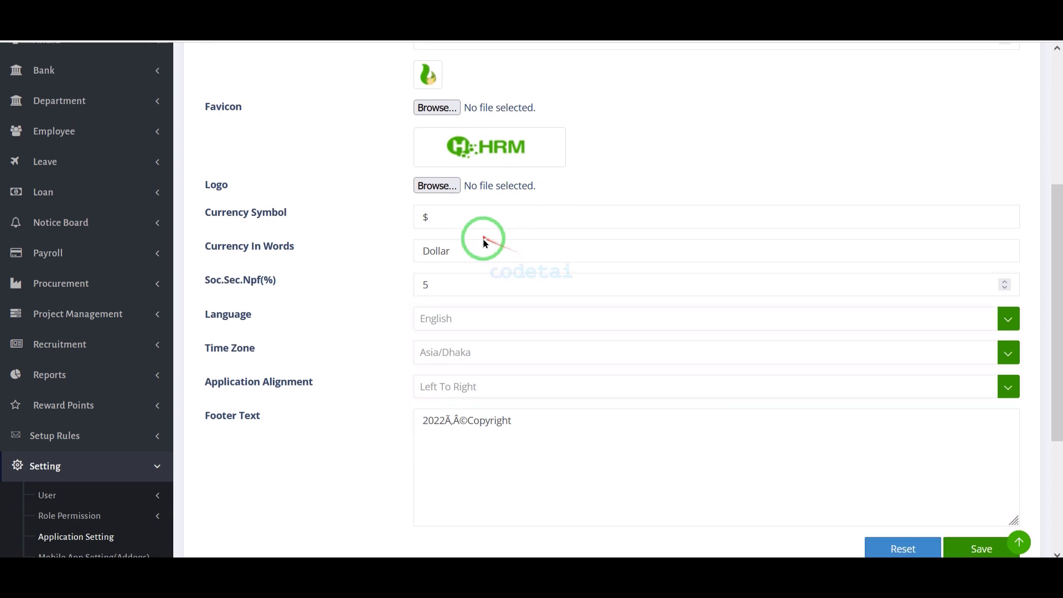
scroll(609, 359, down, 2)
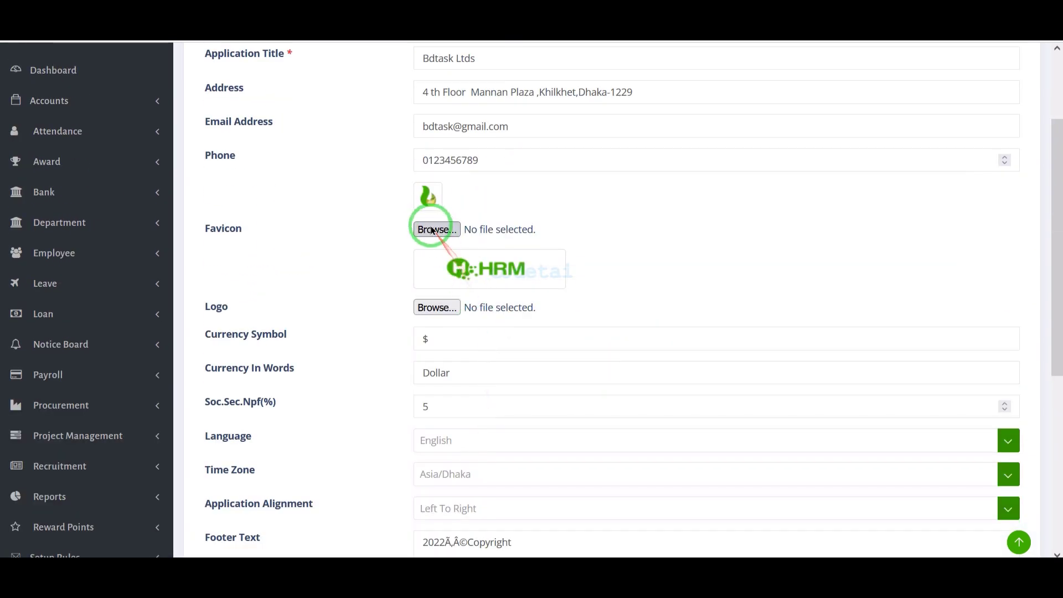
click(436, 229)
double_click(159, 98)
click(437, 307)
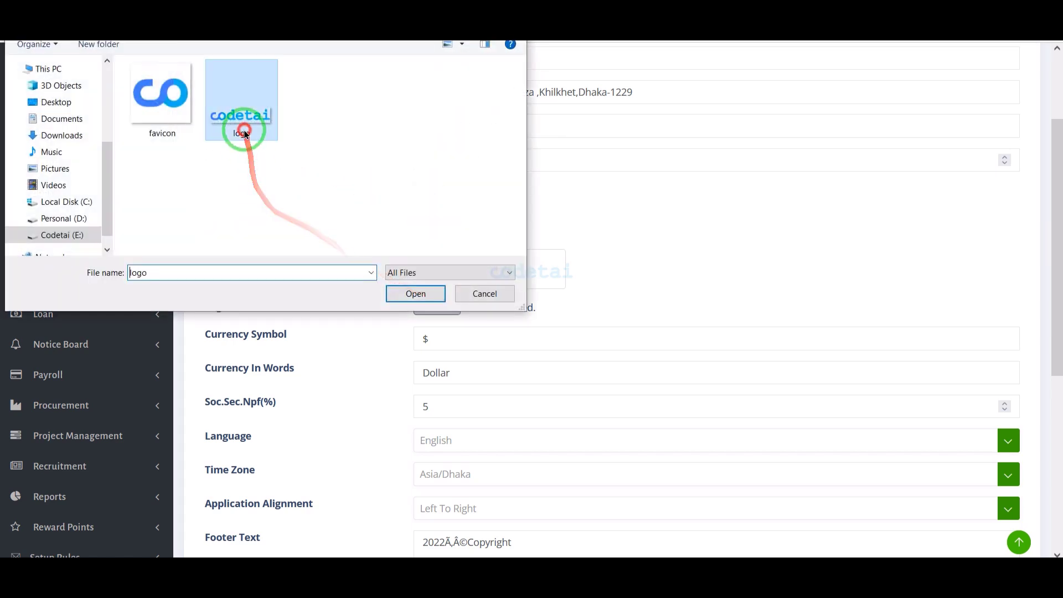
double_click(242, 133)
scroll(547, 268, down, 5)
click(981, 349)
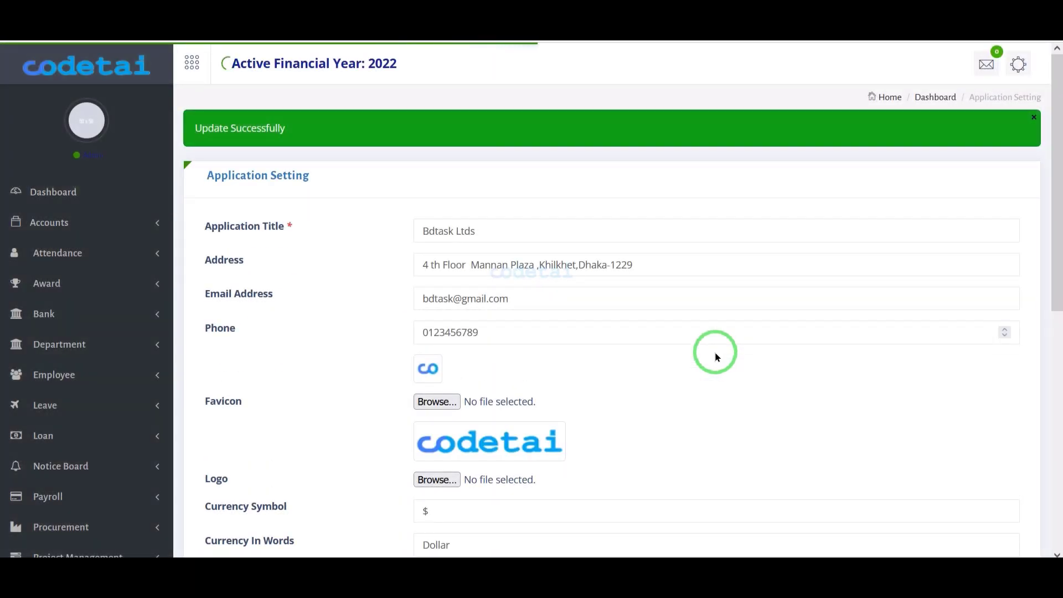
scroll(715, 352, down, 7)
Step: Look over the Add User form and the user list under User settings
click(131, 366)
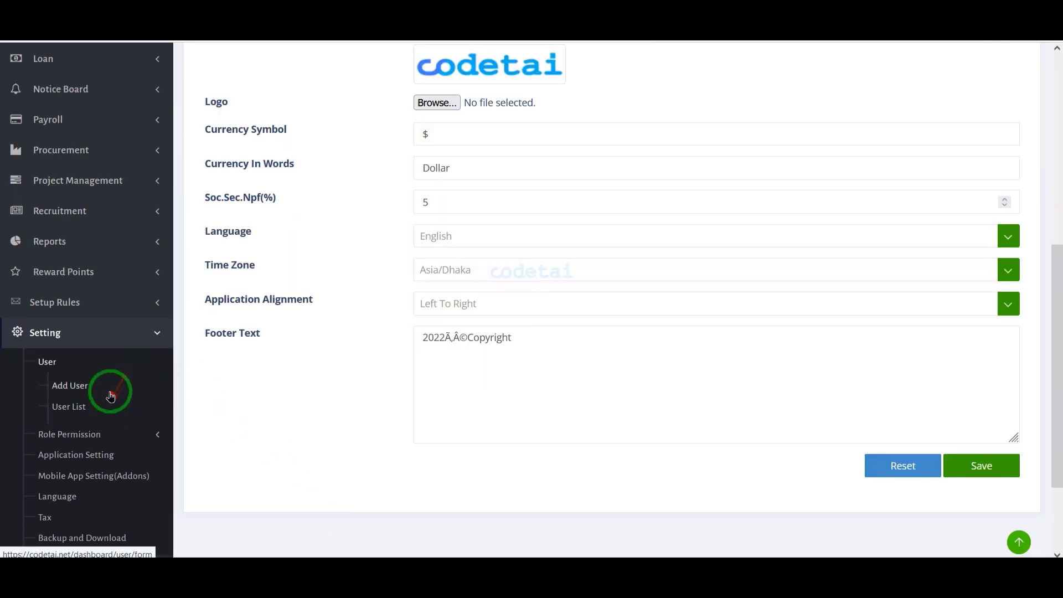
click(498, 444)
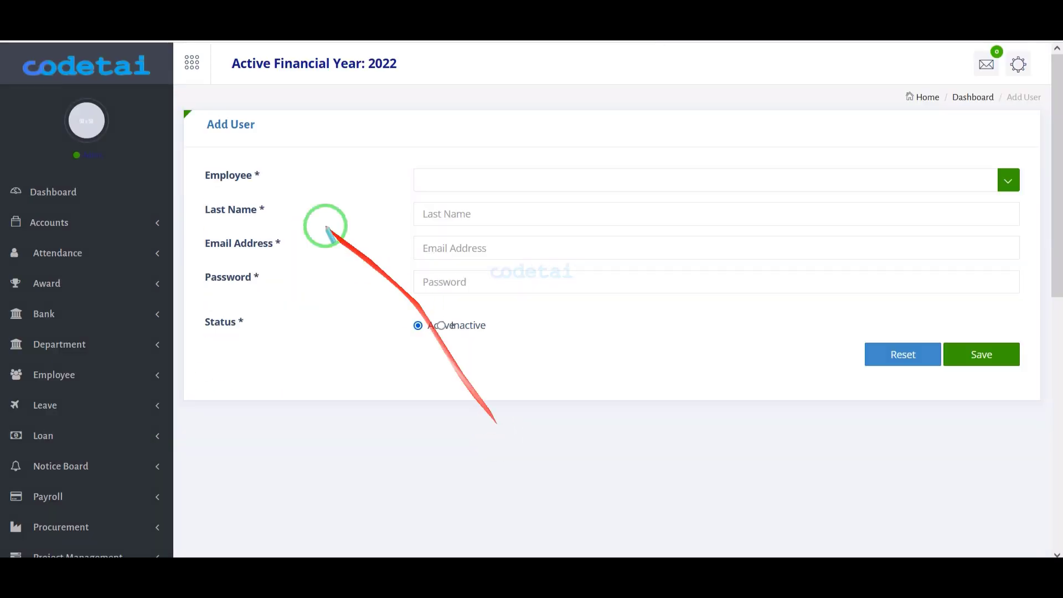
mouse_move(192, 161)
mouse_down()
mouse_move(946, 270)
mouse_move(1043, 383)
mouse_up()
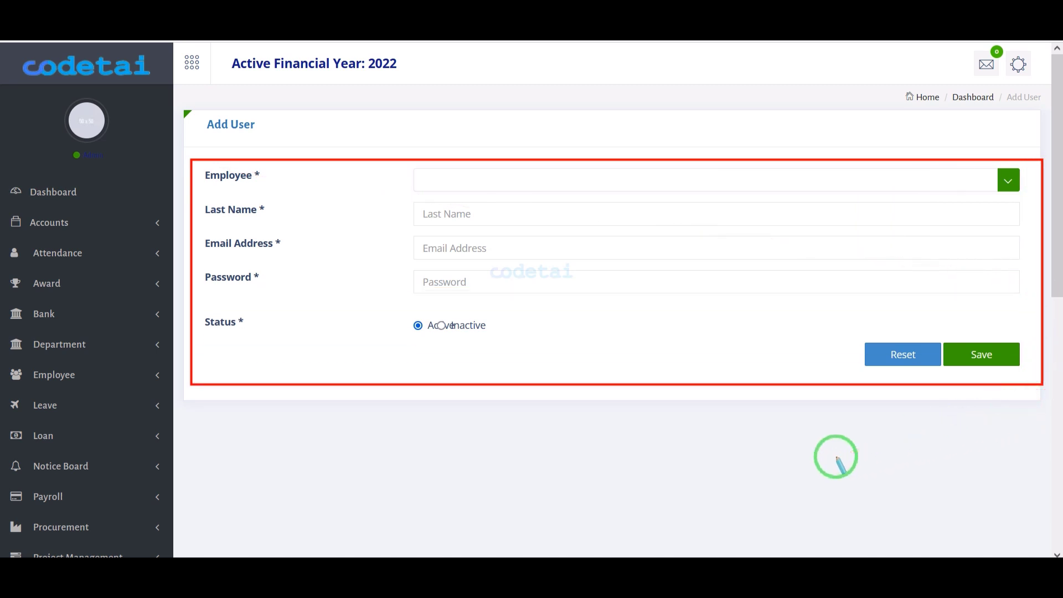
mouse_move(321, 307)
mouse_down()
mouse_move(177, 161)
mouse_move(1061, 173)
mouse_move(1040, 198)
mouse_up()
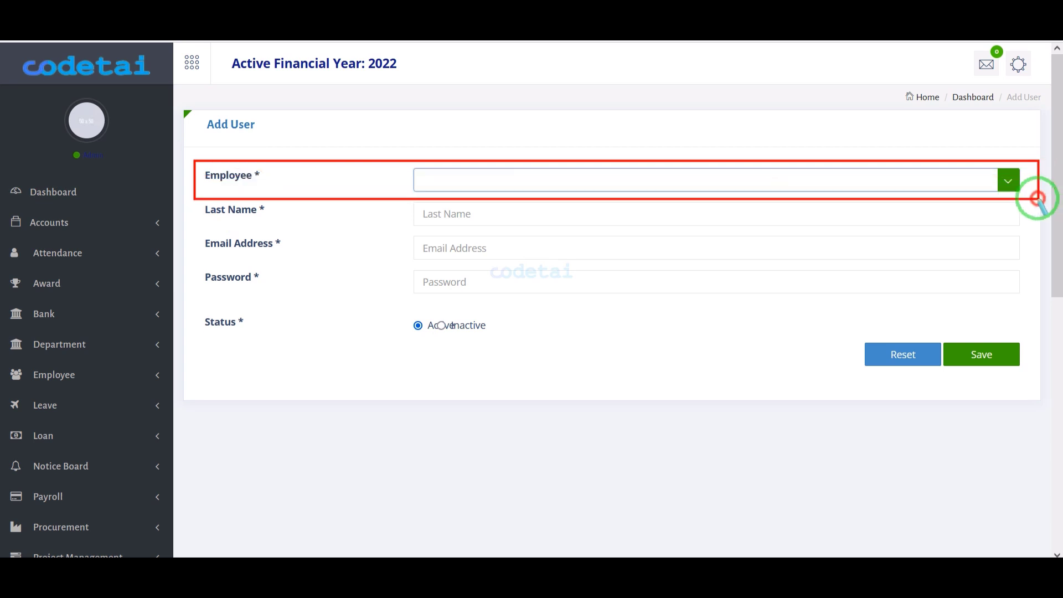
scroll(443, 368, down, 7)
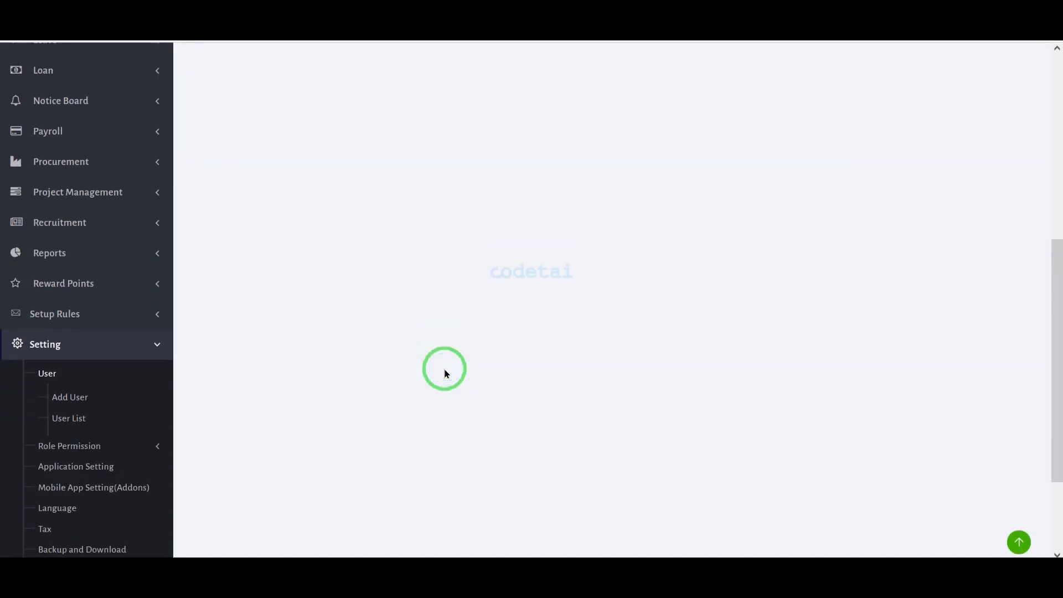
click(96, 418)
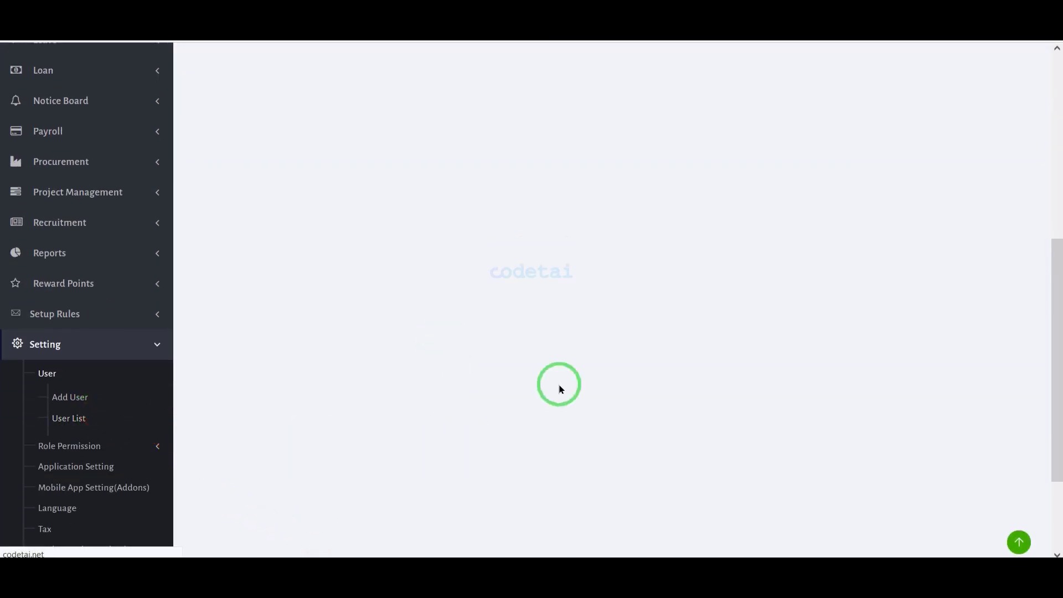
scroll(554, 305, down, 2)
scroll(997, 280, up, 3)
scroll(655, 339, down, 9)
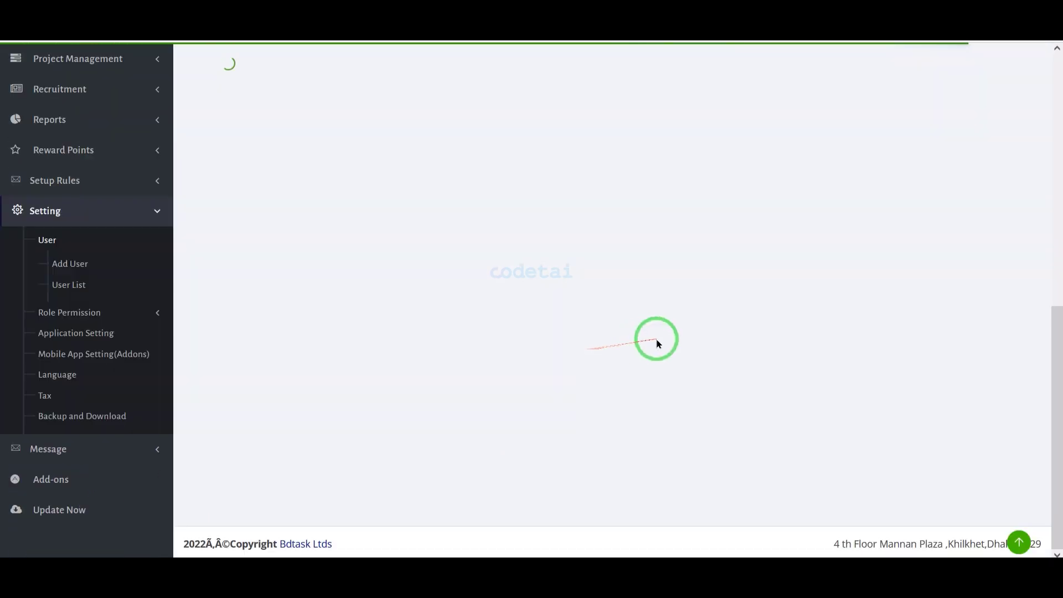
Step: Open Role Permission > Permission Setup to view the Ins Menu For Application form
click(137, 326)
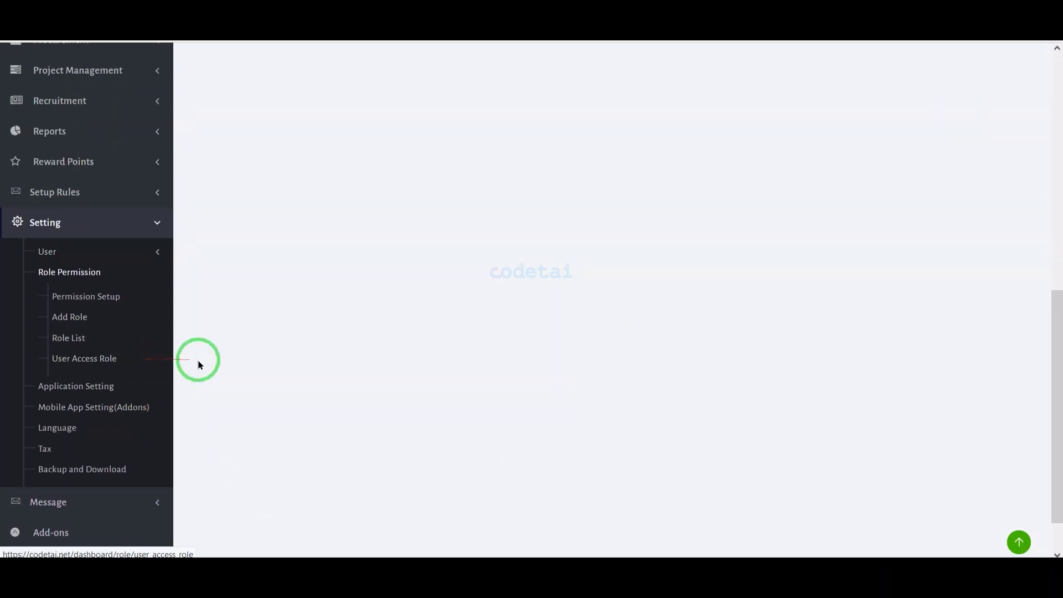
click(124, 306)
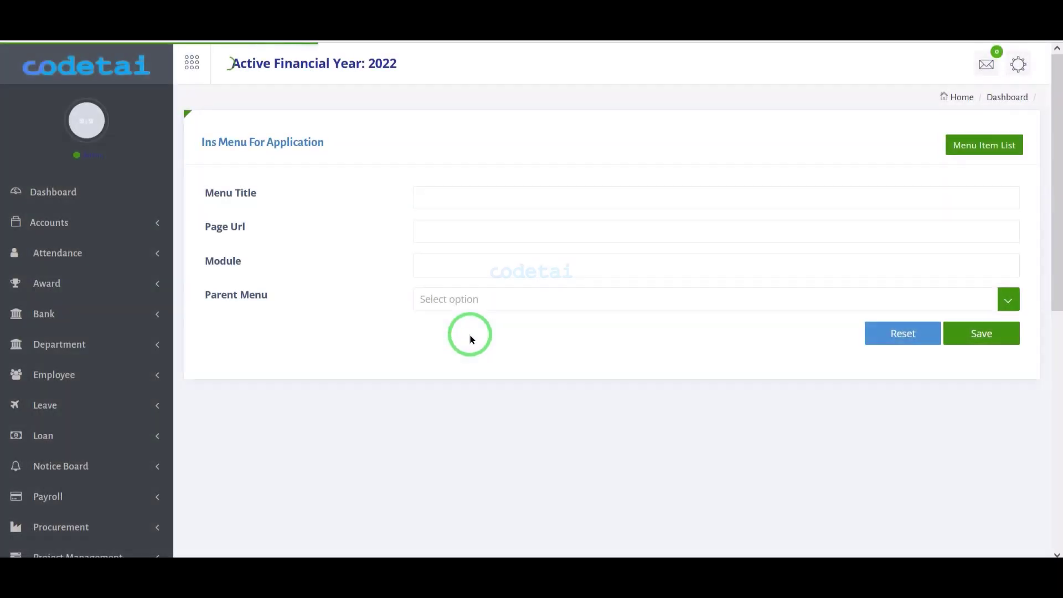
click(415, 320)
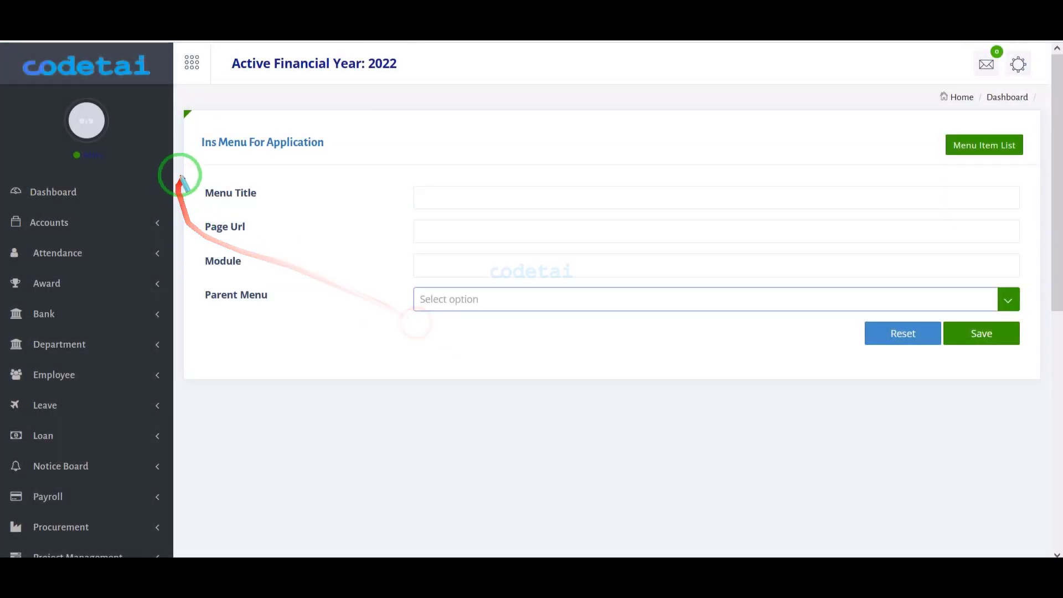
mouse_move(190, 124)
mouse_down()
mouse_move(990, 173)
mouse_move(1037, 327)
mouse_move(1028, 359)
mouse_up()
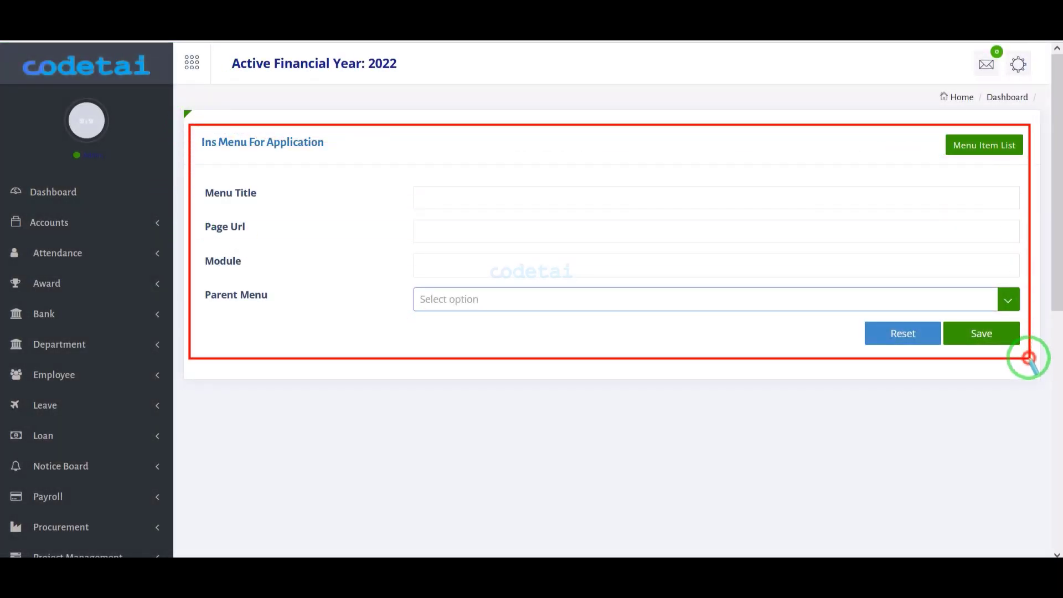
scroll(85, 447, down, 7)
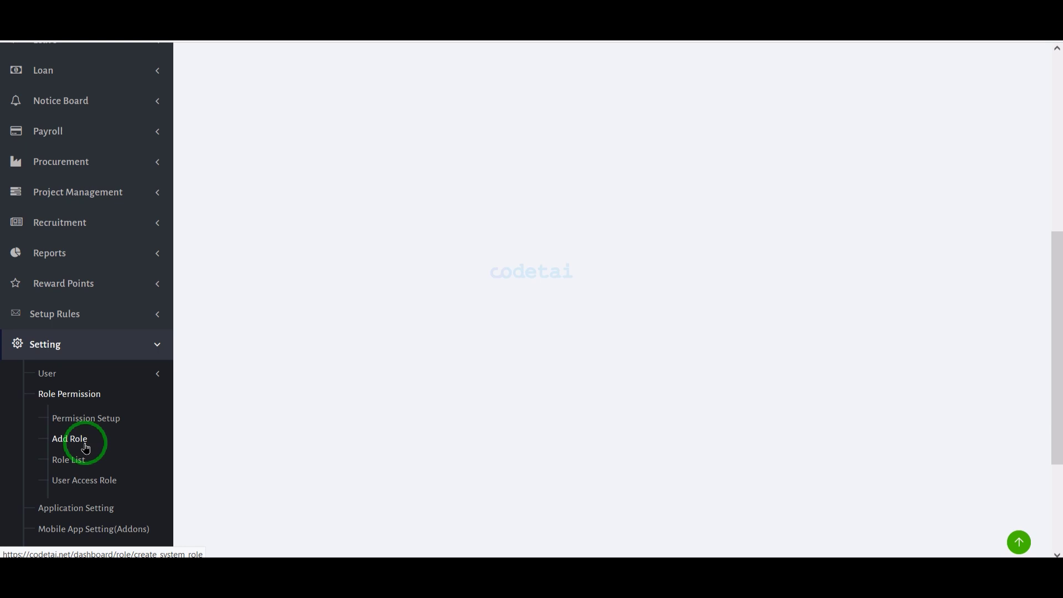
Step: Start a new role named Manager and move on to its description
click(127, 446)
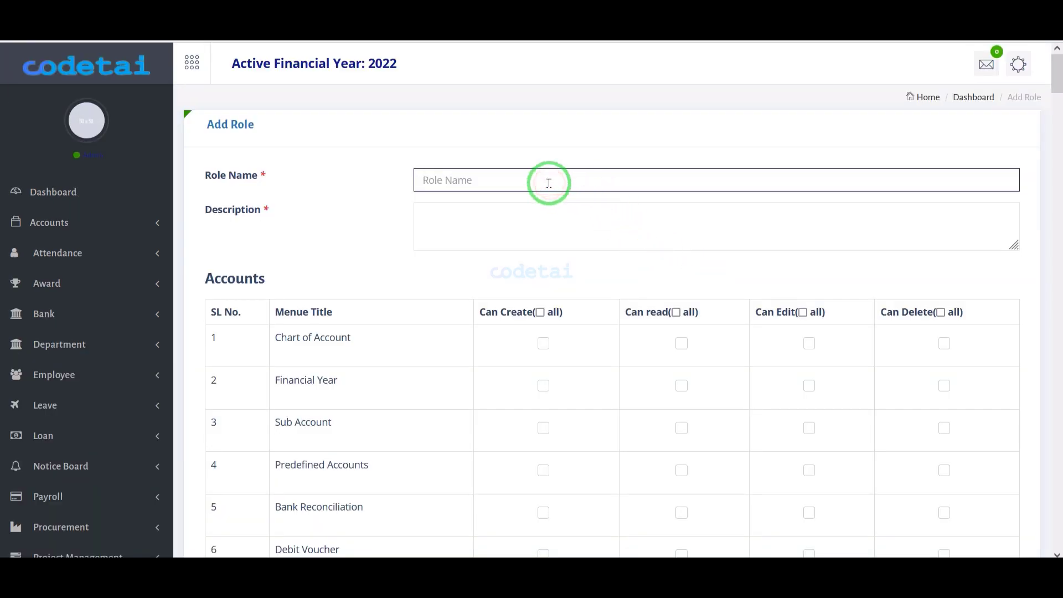
text(ger)
click(500, 211)
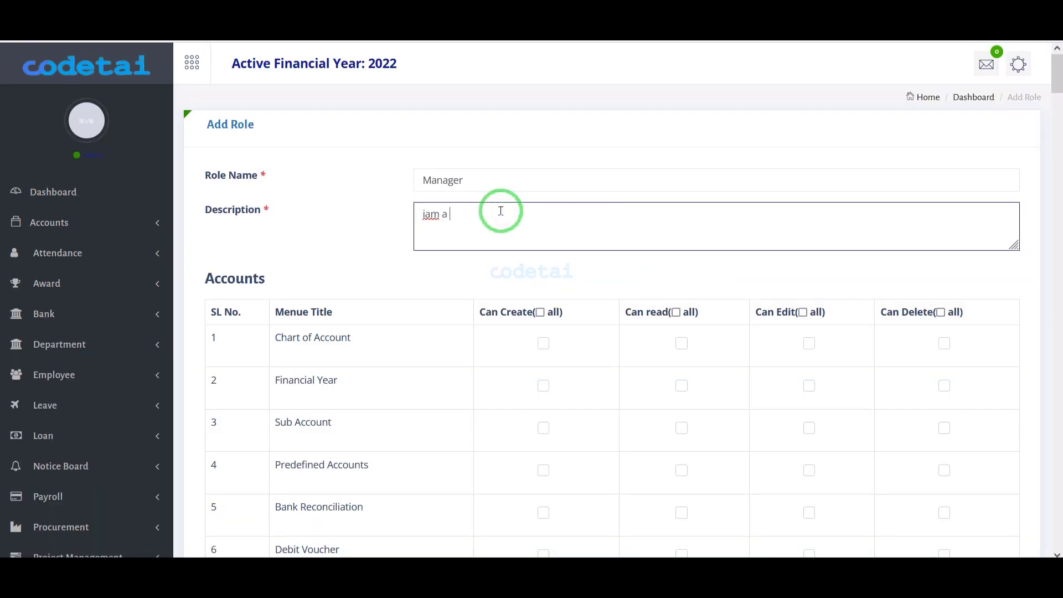
scroll(500, 211, down, 4)
Step: Grant Manager full Chart of Account rights, Financial Year create, Cash Book create/read, Bank Book read
click(543, 100)
click(682, 100)
click(809, 100)
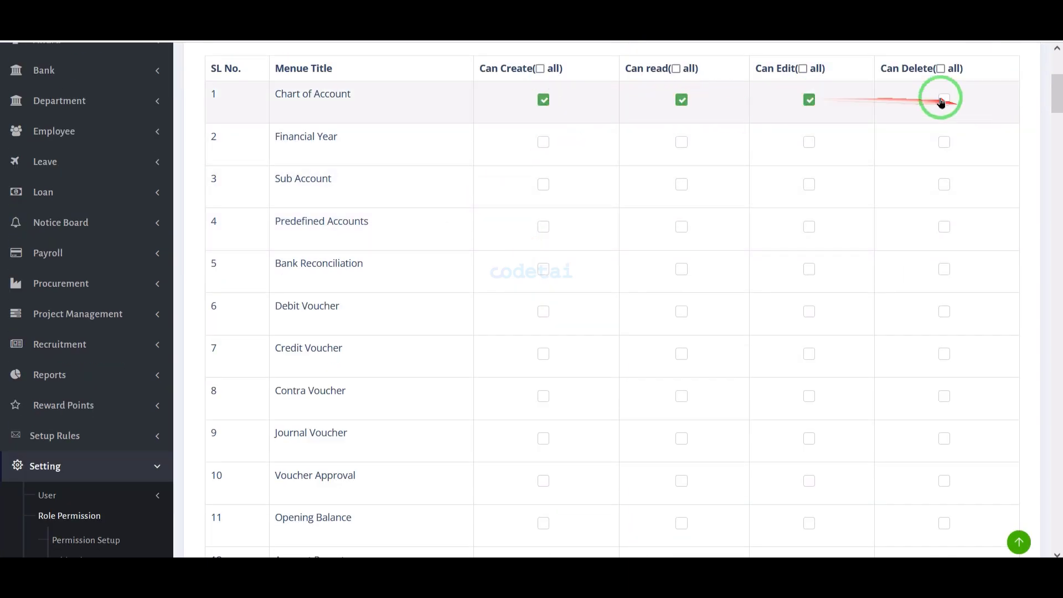
click(944, 100)
click(543, 142)
scroll(380, 281, down, 6)
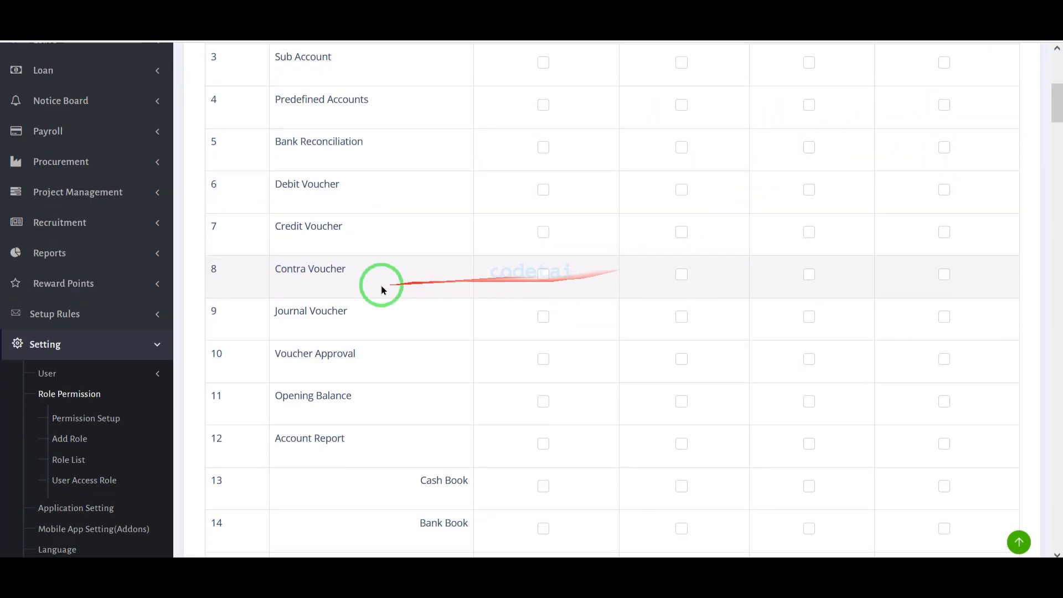
click(544, 242)
click(682, 242)
click(681, 286)
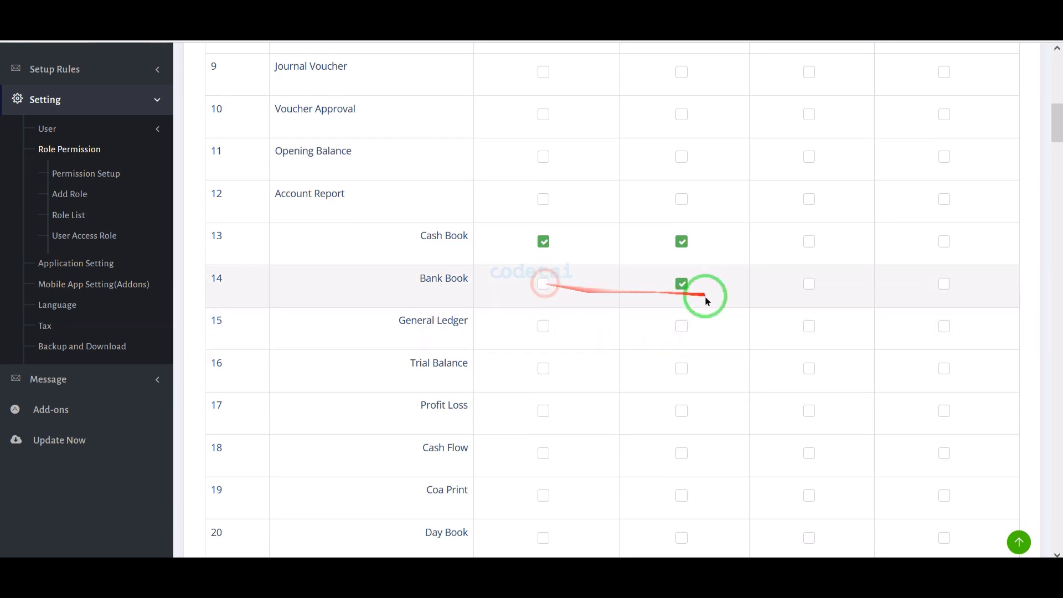
scroll(617, 323, down, 20)
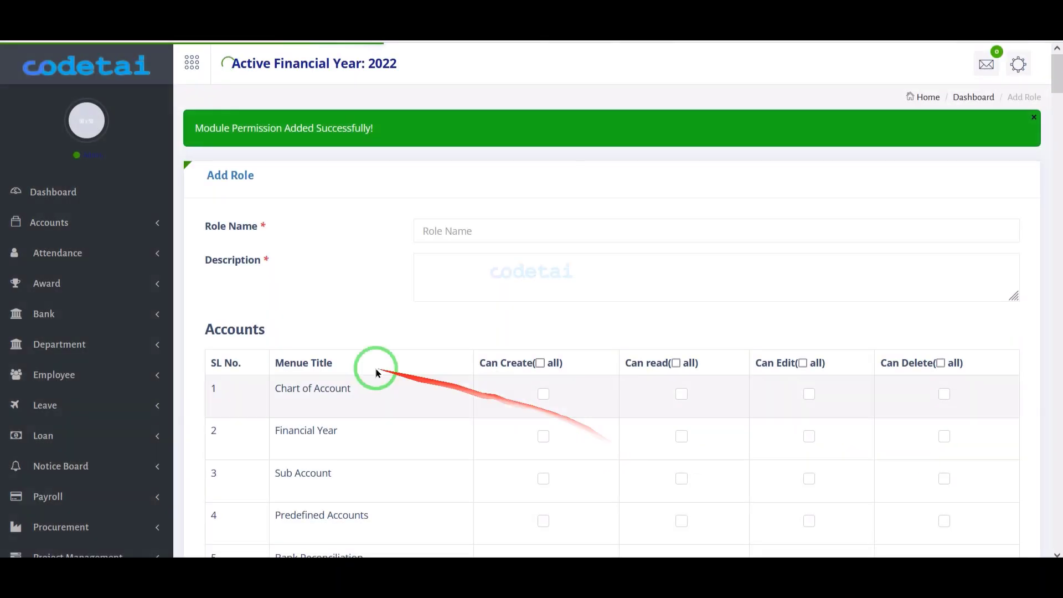
scroll(286, 365, down, 9)
Step: Go from Role List to User Access Role and open Assign Role To User, which lists no users
click(67, 337)
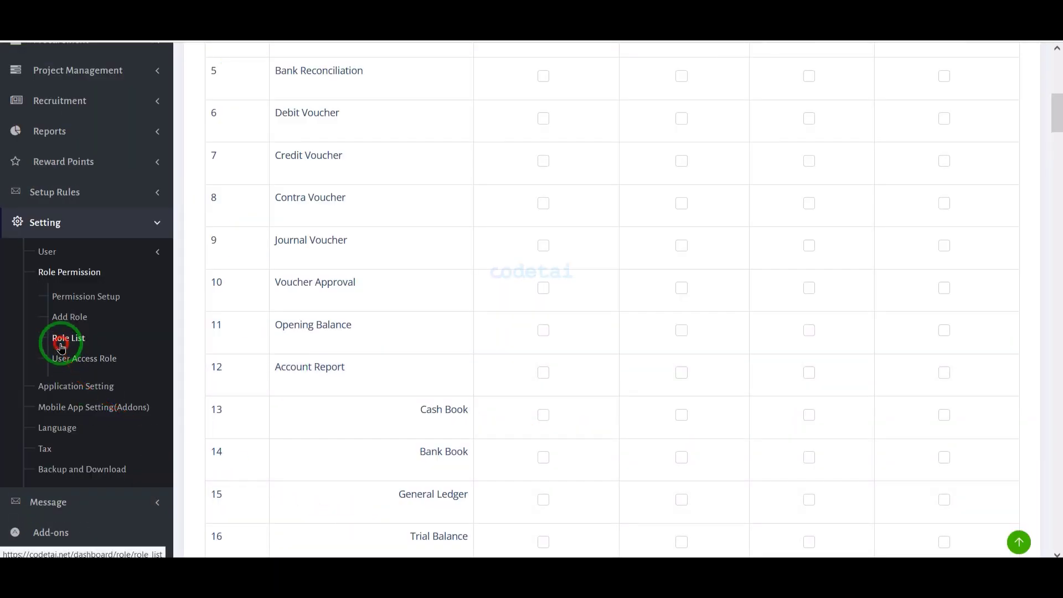
scroll(609, 260, down, 2)
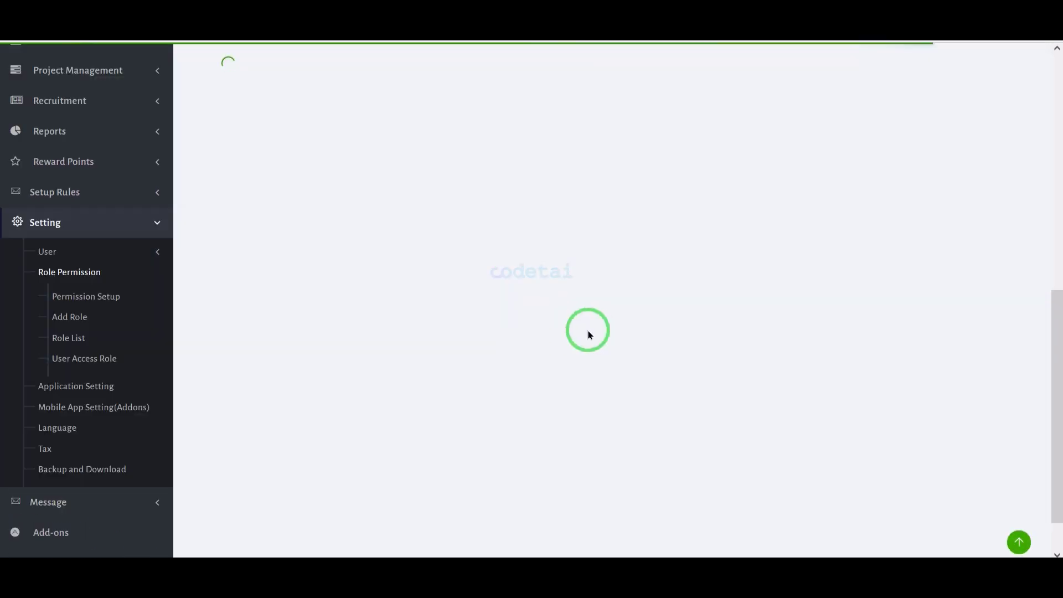
click(102, 358)
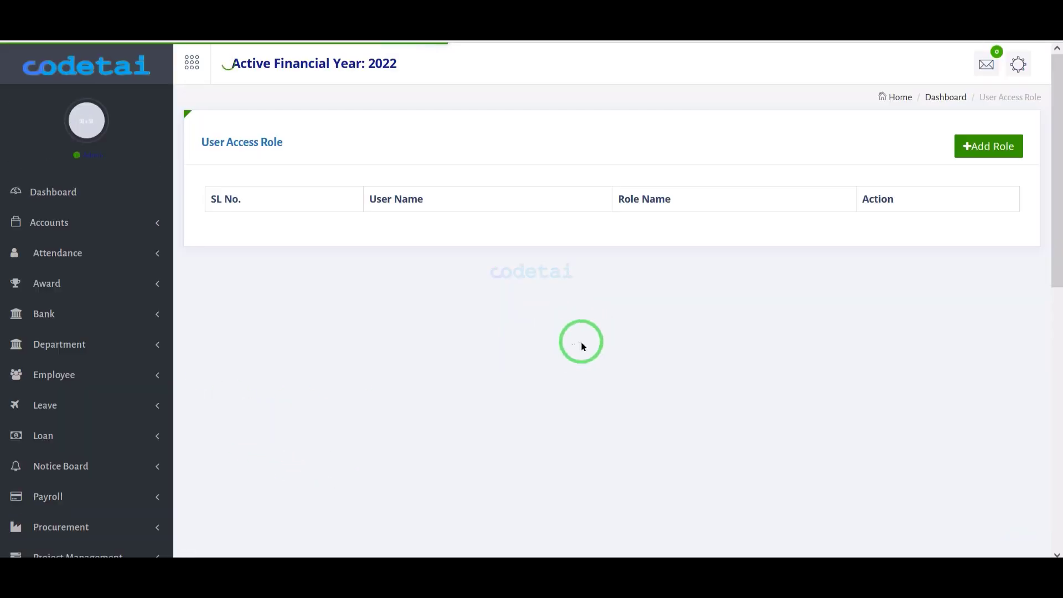
click(1001, 150)
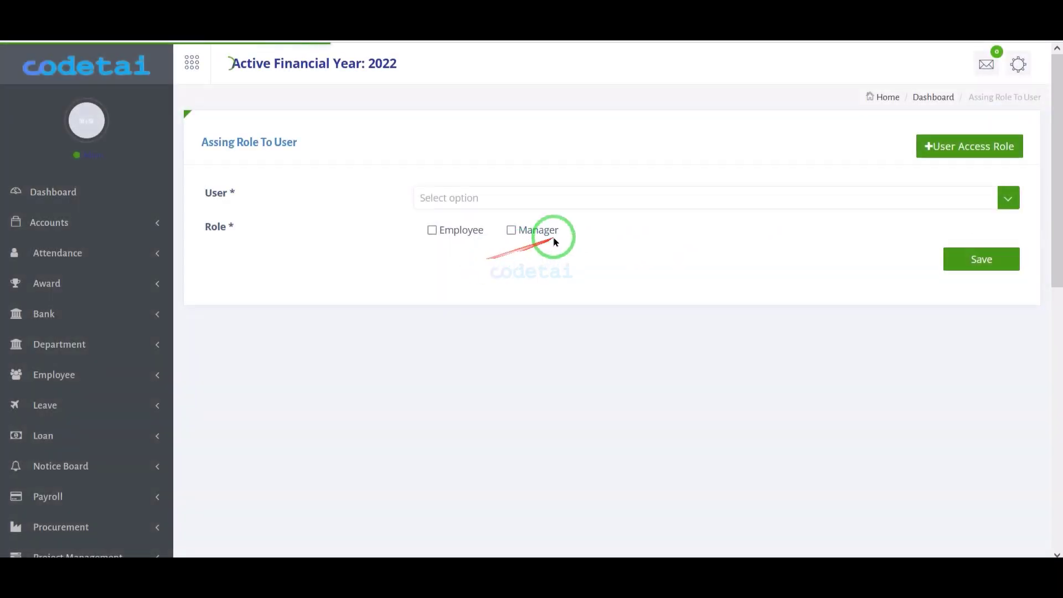
click(501, 206)
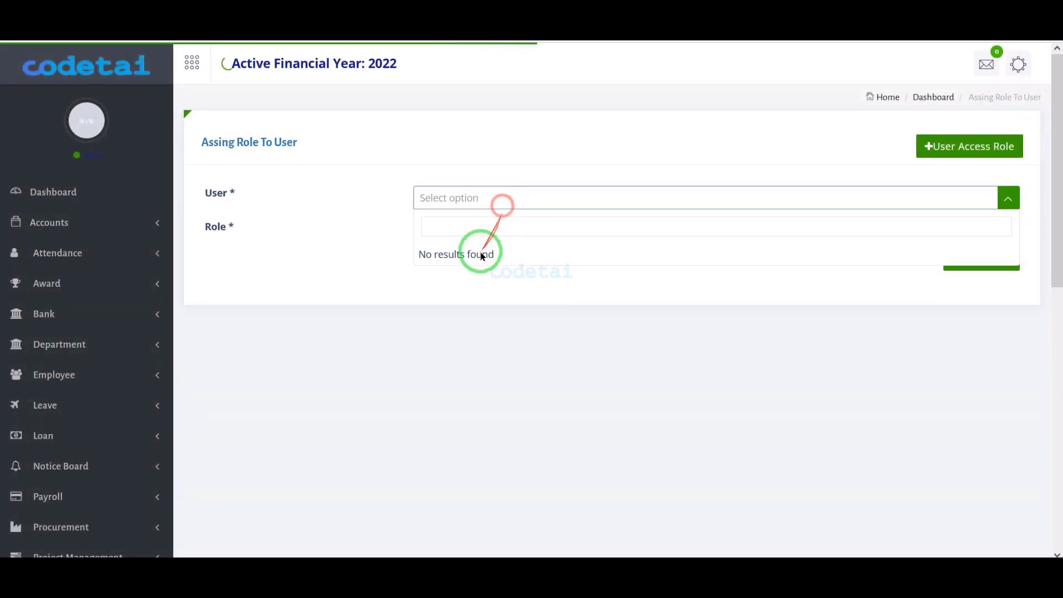
click(316, 277)
scroll(747, 439, down, 10)
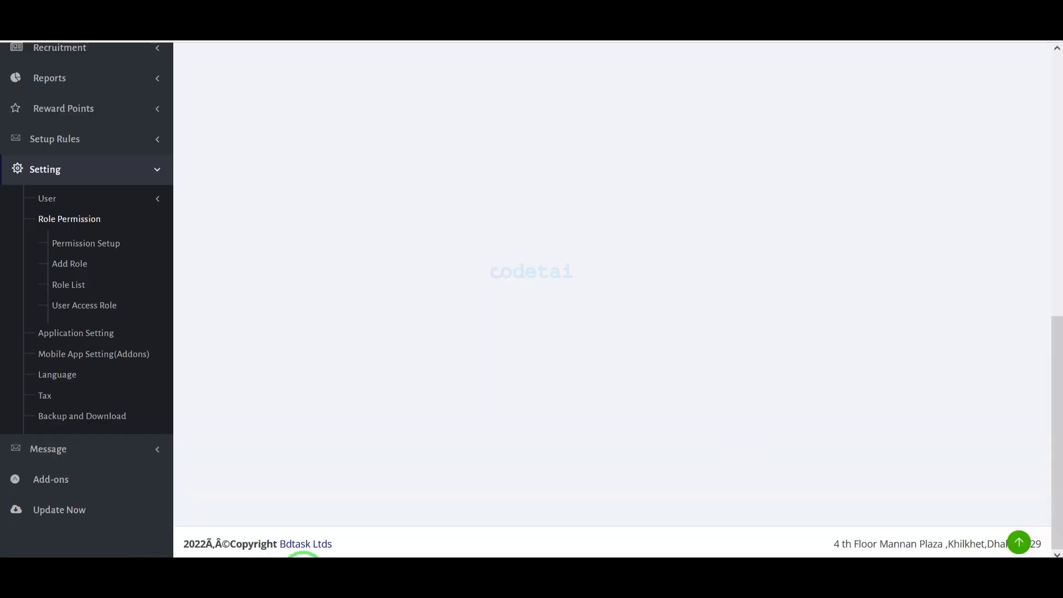
Step: View the Mobile App Setting page
click(133, 354)
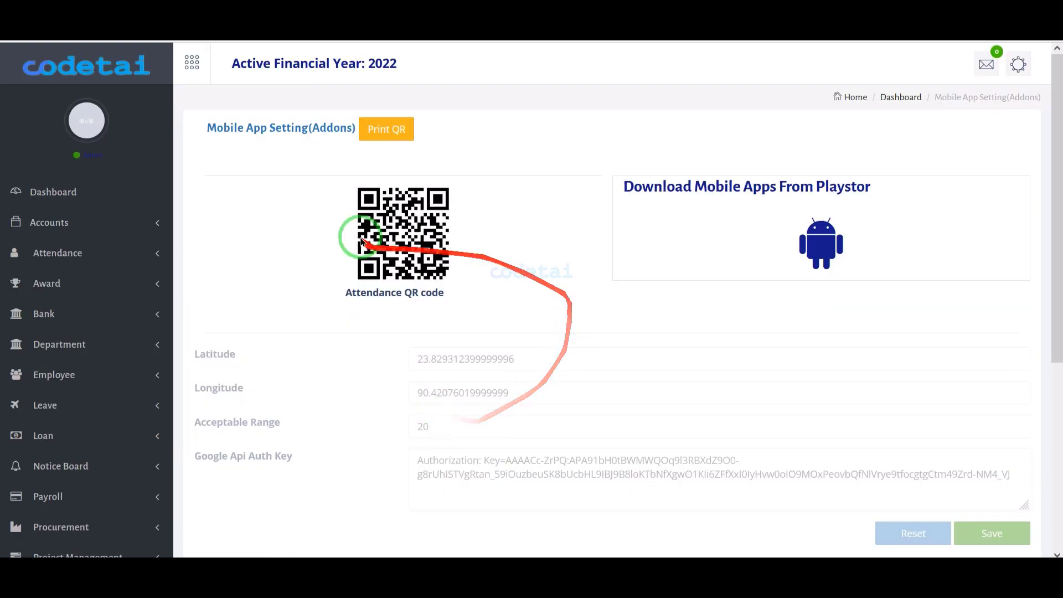
scroll(446, 239, down, 1)
scroll(446, 239, down, 2)
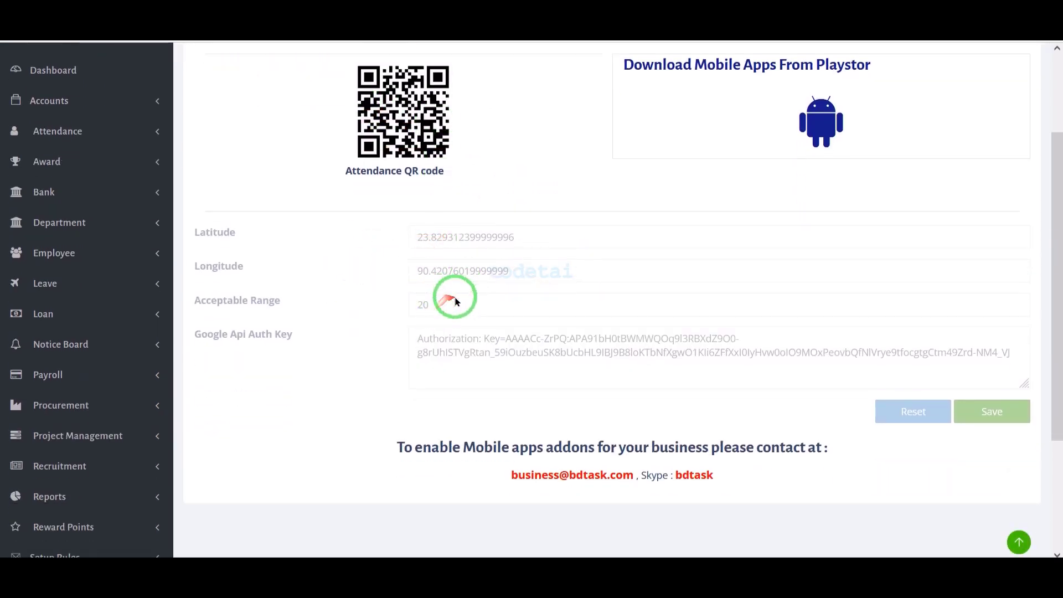
scroll(521, 450, down, 5)
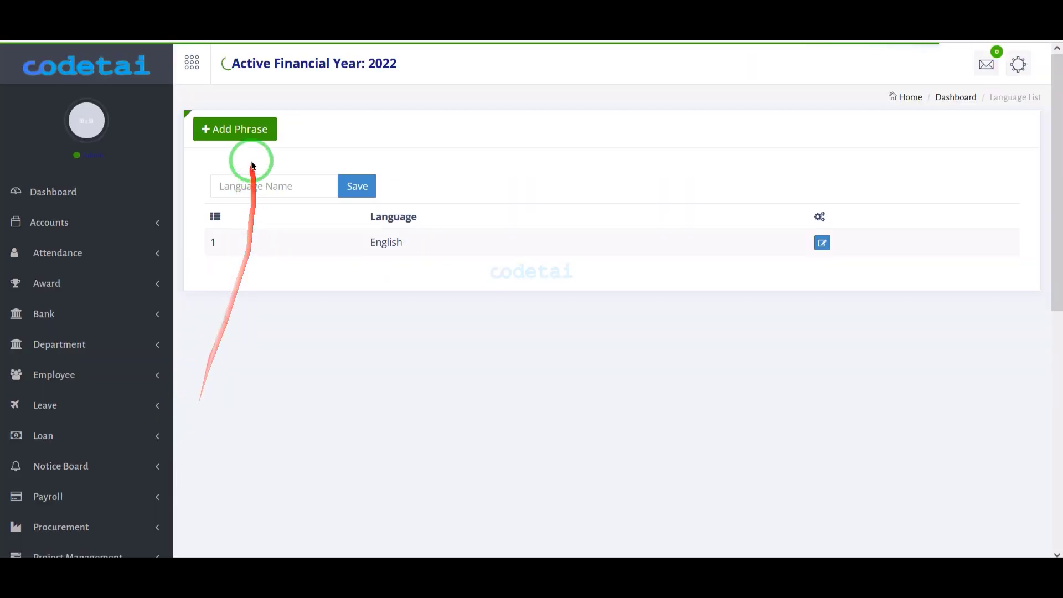
Step: Add Hindi as a new language and browse its phrase list
click(271, 188)
text(Hindi)
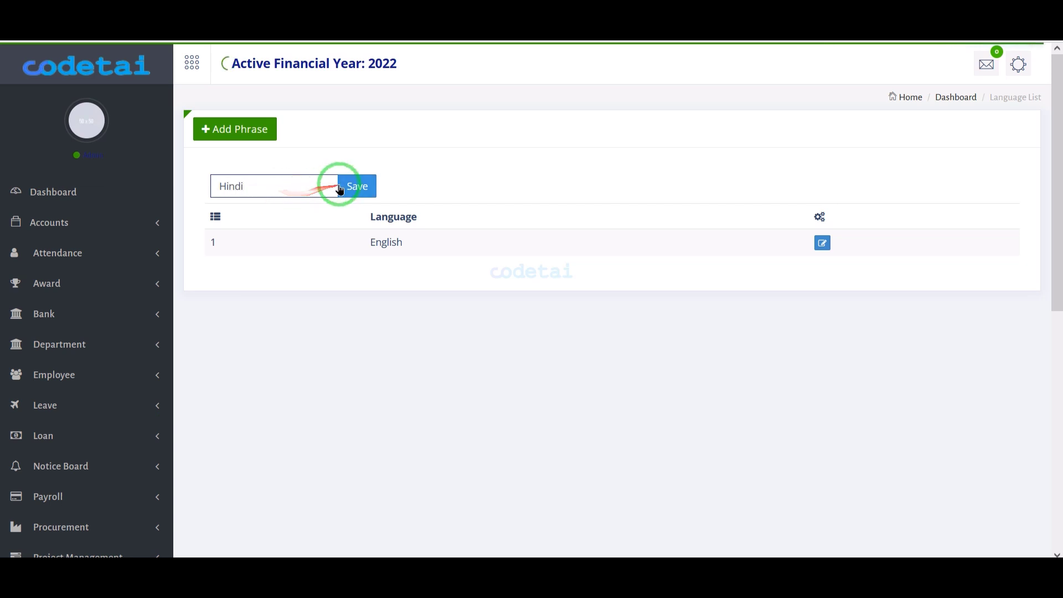
click(340, 190)
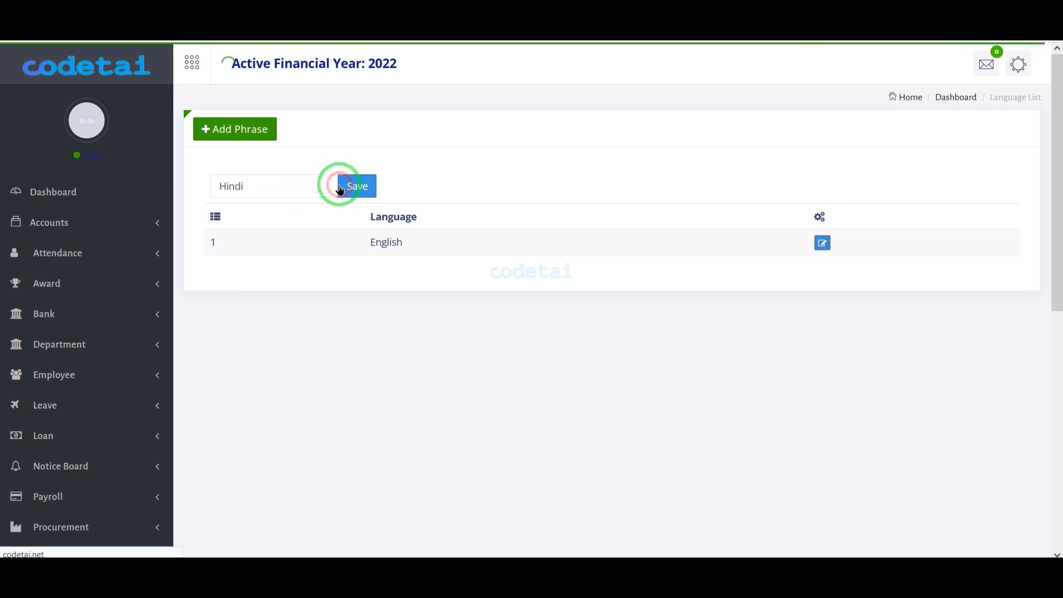
click(502, 512)
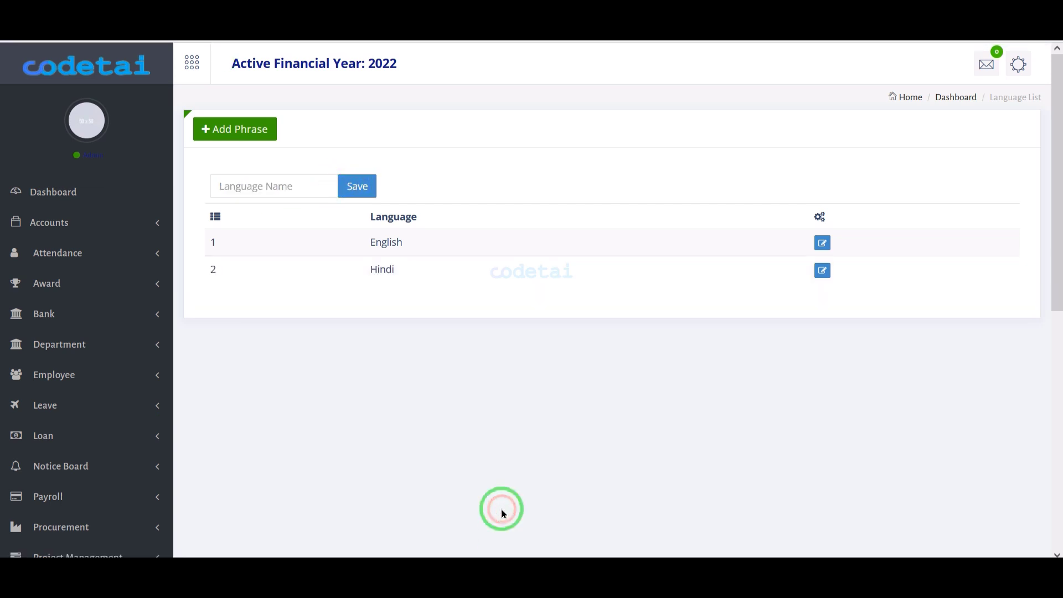
click(823, 272)
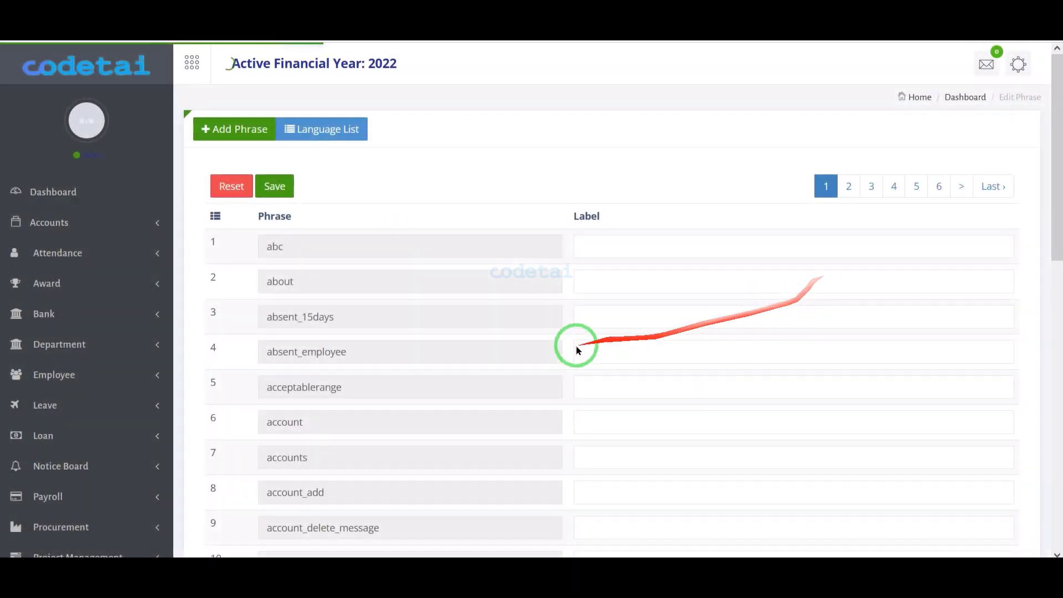
scroll(609, 316, down, 2)
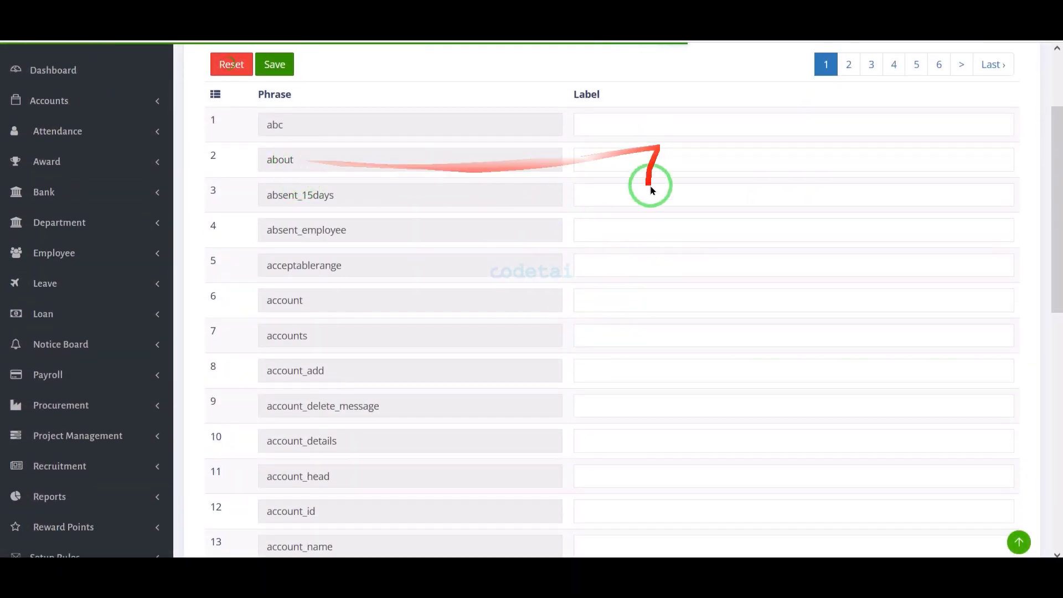
scroll(637, 333, down, 8)
scroll(728, 435, up, 2)
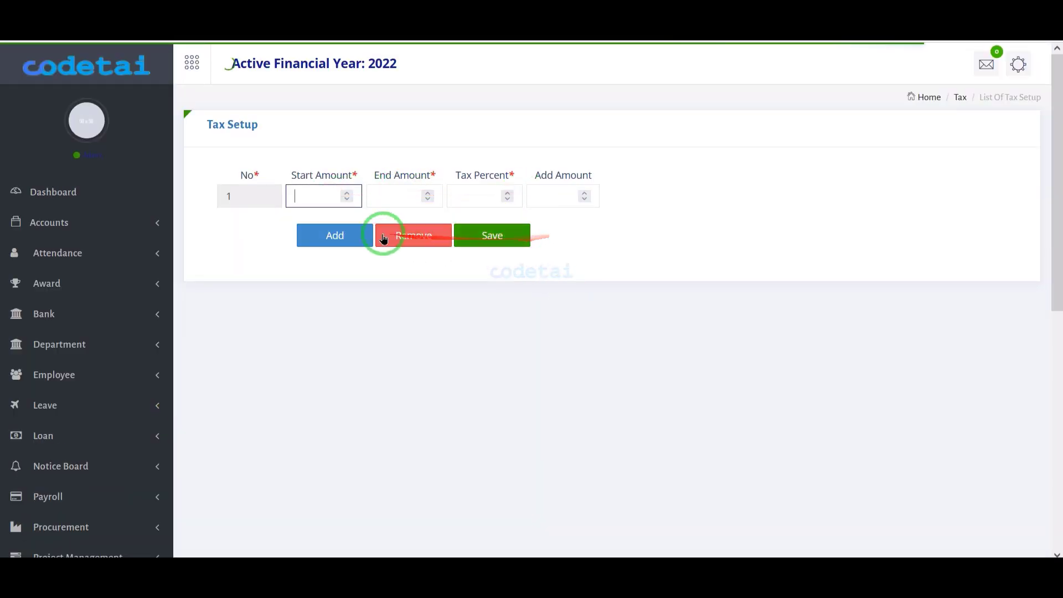
Step: Add three more tax bracket rows, view Backup and Download, then expand Accounts
click(338, 237)
click(343, 270)
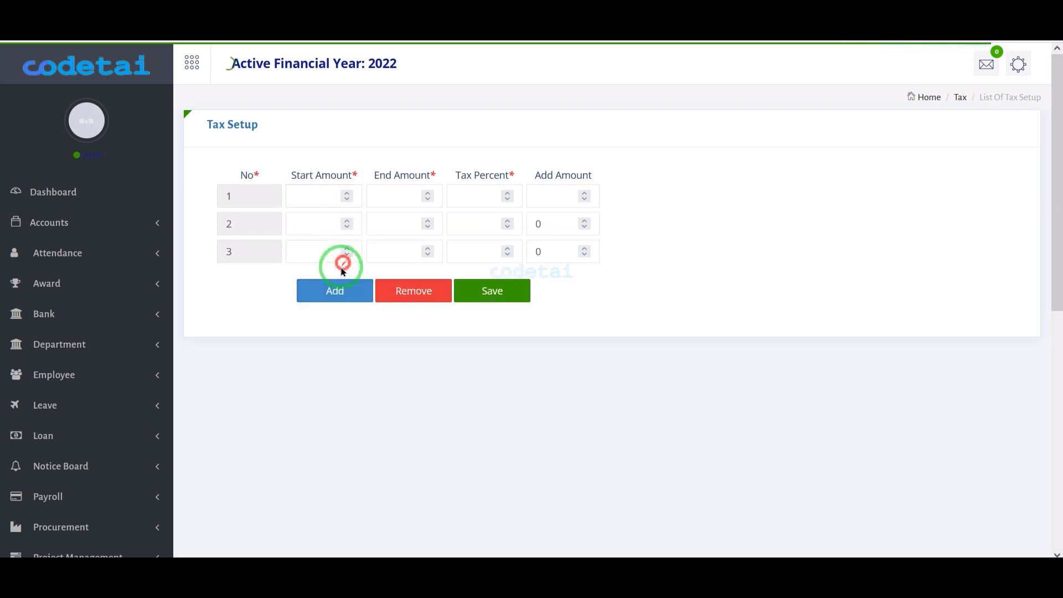
click(333, 303)
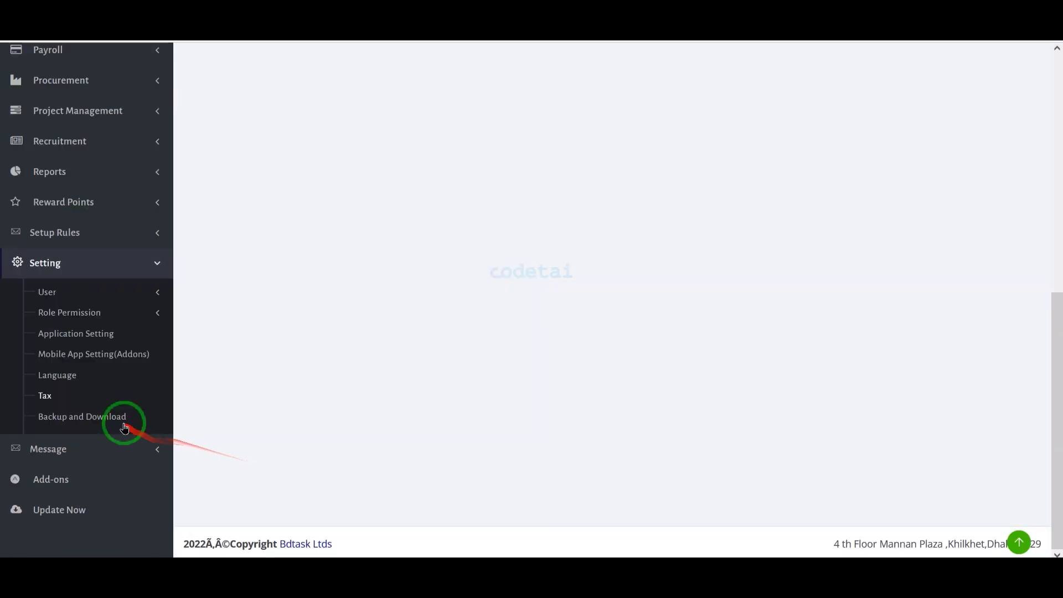
click(124, 426)
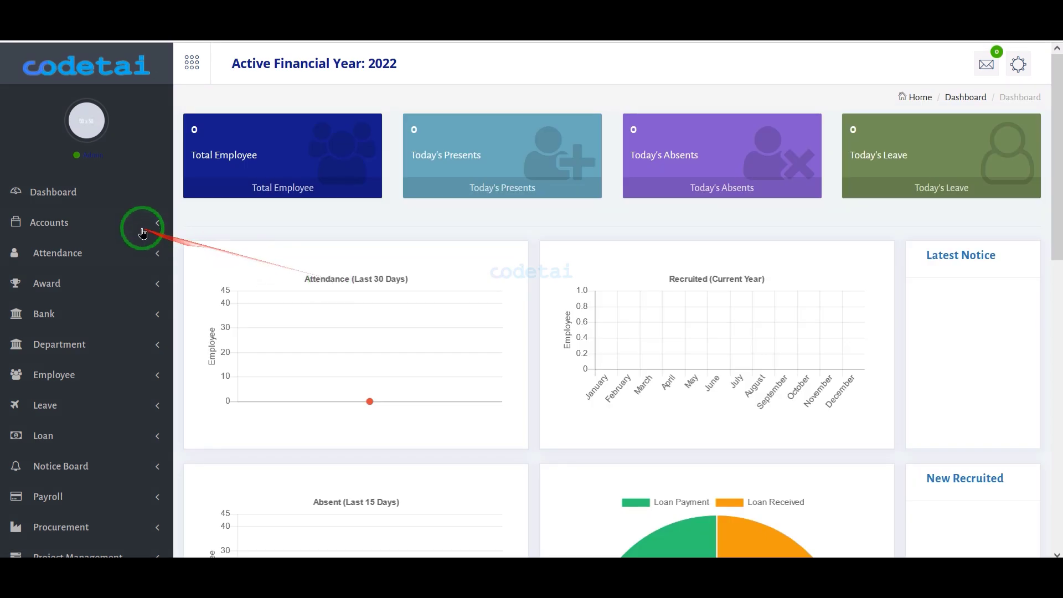
click(149, 224)
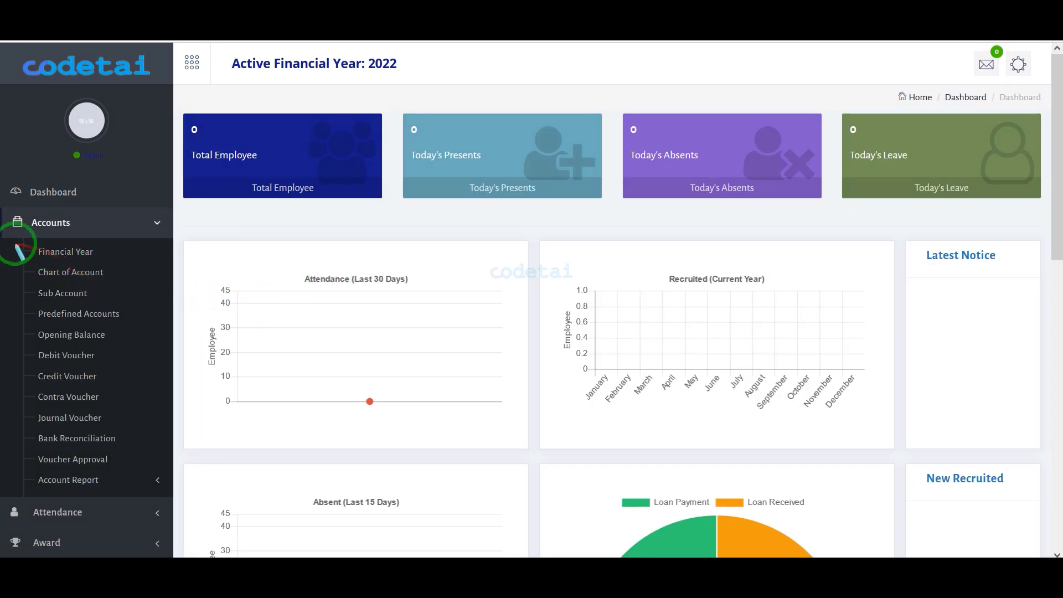
mouse_move(74, 269)
mouse_down()
mouse_move(161, 397)
mouse_move(166, 487)
mouse_up()
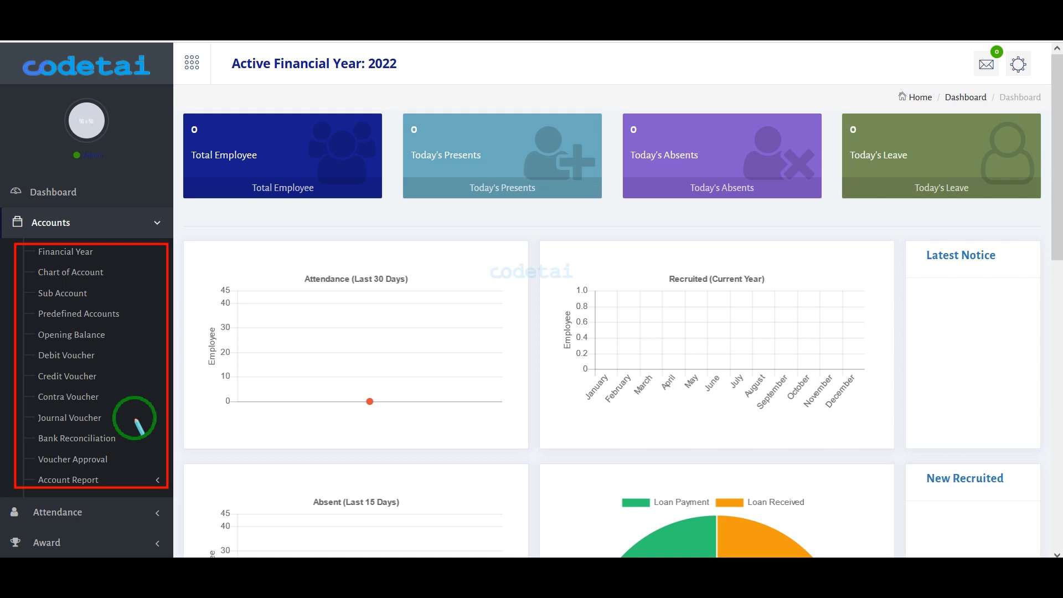
key(Escape)
click(127, 254)
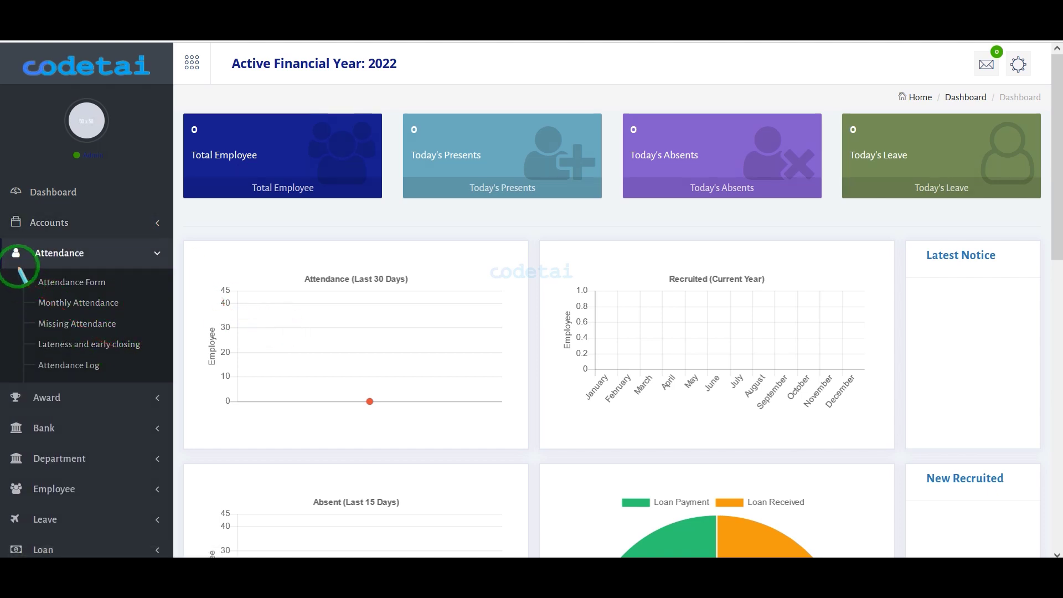
mouse_move(41, 282)
mouse_down()
mouse_move(149, 357)
mouse_move(153, 375)
mouse_up()
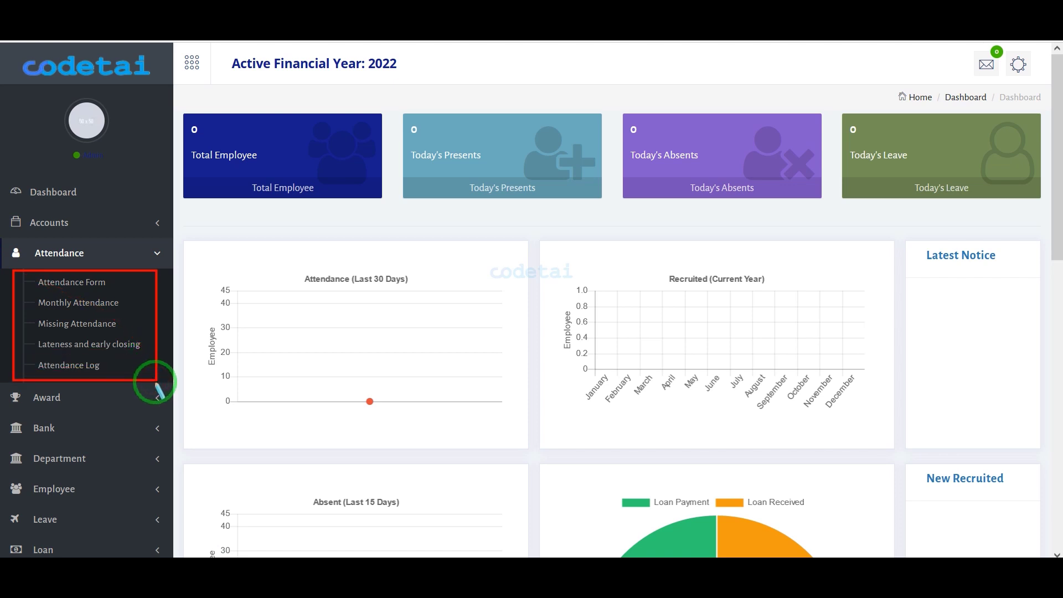
key(Escape)
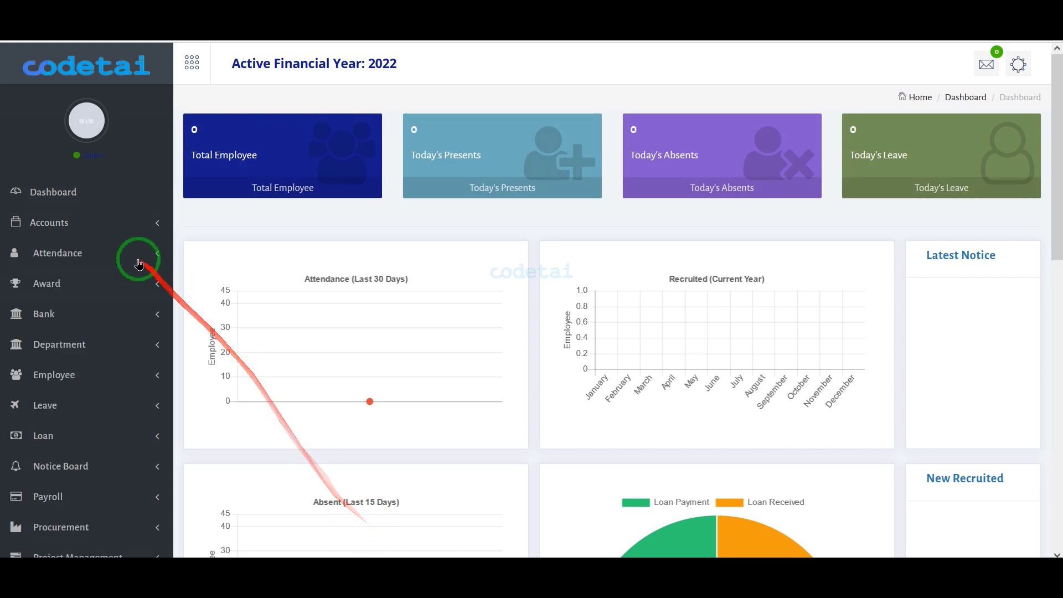
click(130, 277)
click(126, 322)
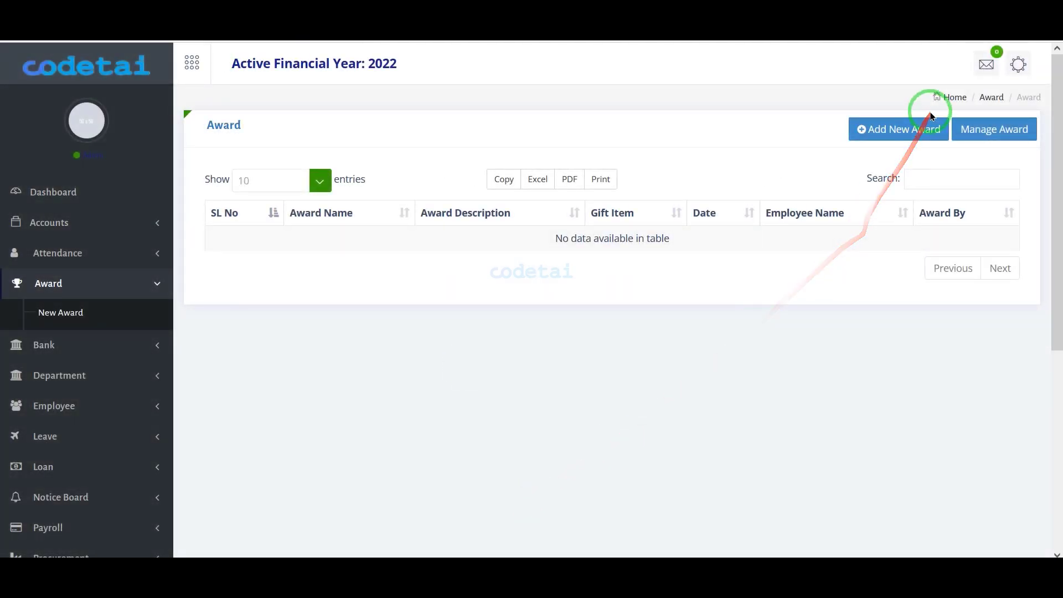
click(918, 128)
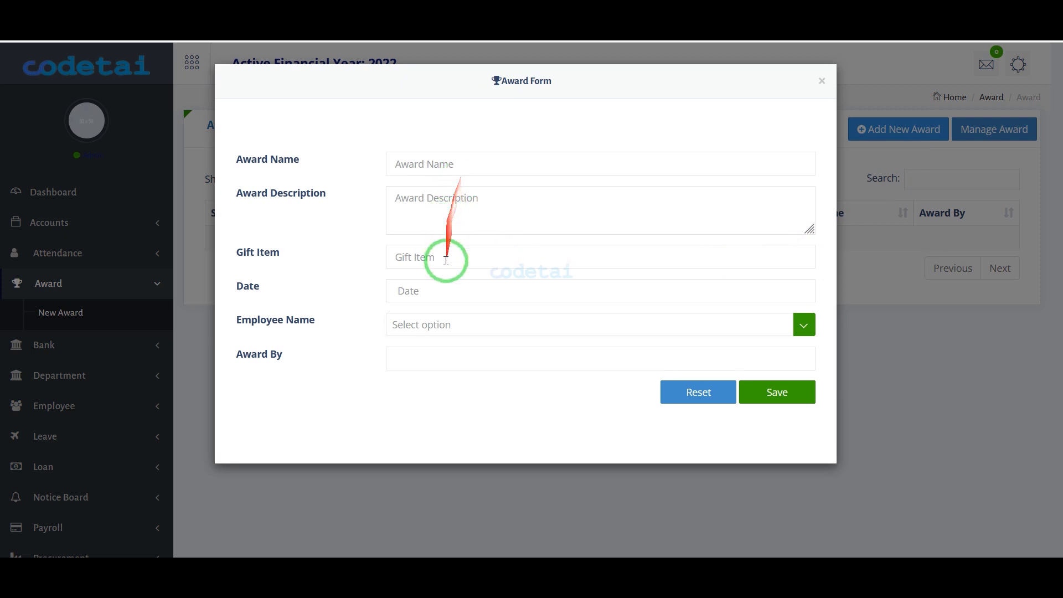
click(960, 121)
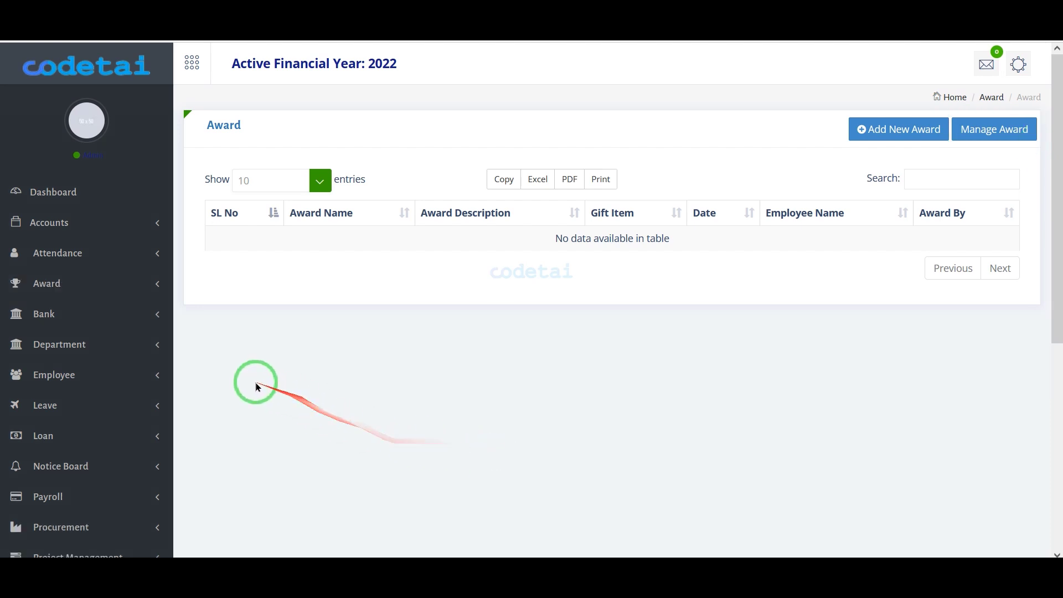
click(148, 331)
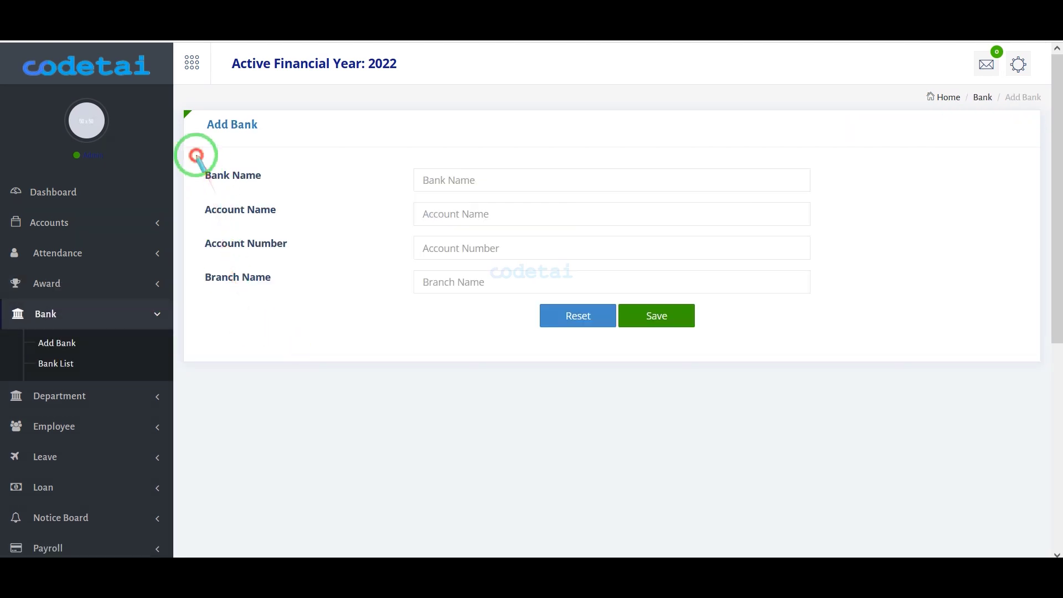
mouse_move(197, 155)
mouse_down()
mouse_move(695, 306)
mouse_move(822, 304)
mouse_up()
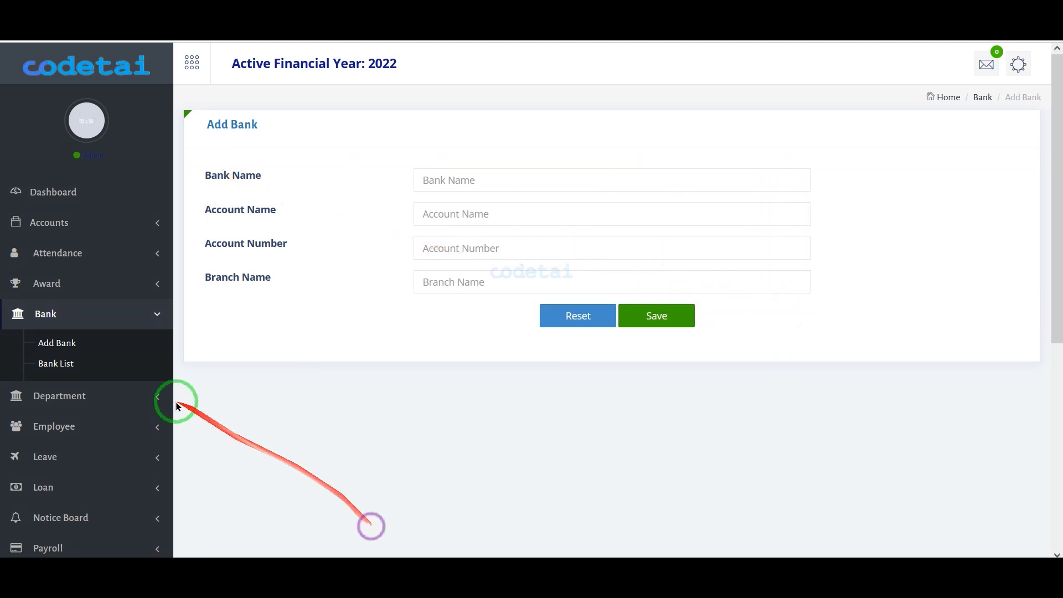
click(94, 364)
scroll(453, 293, down, 2)
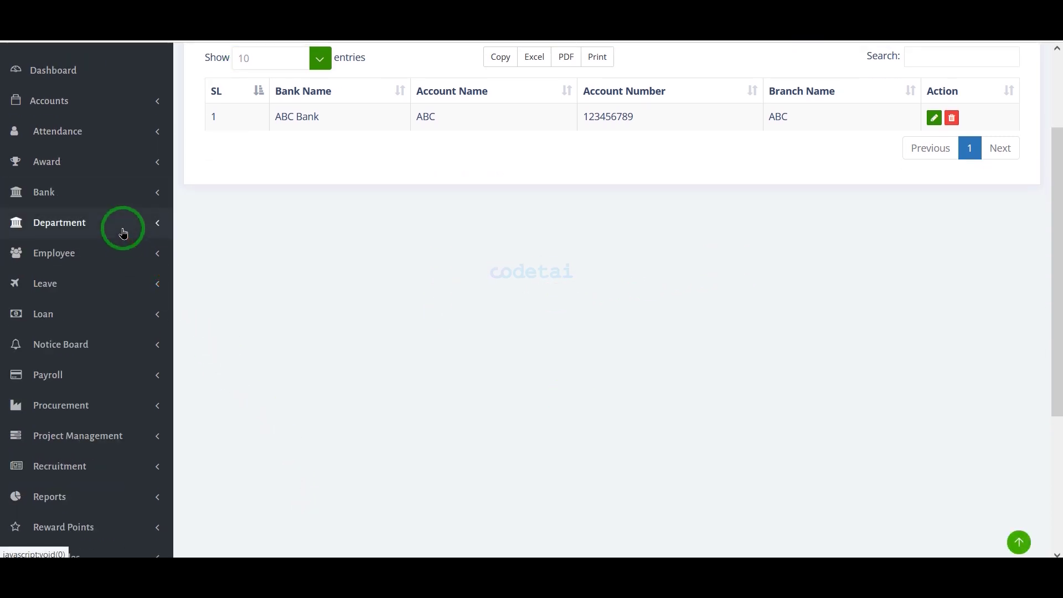
click(123, 232)
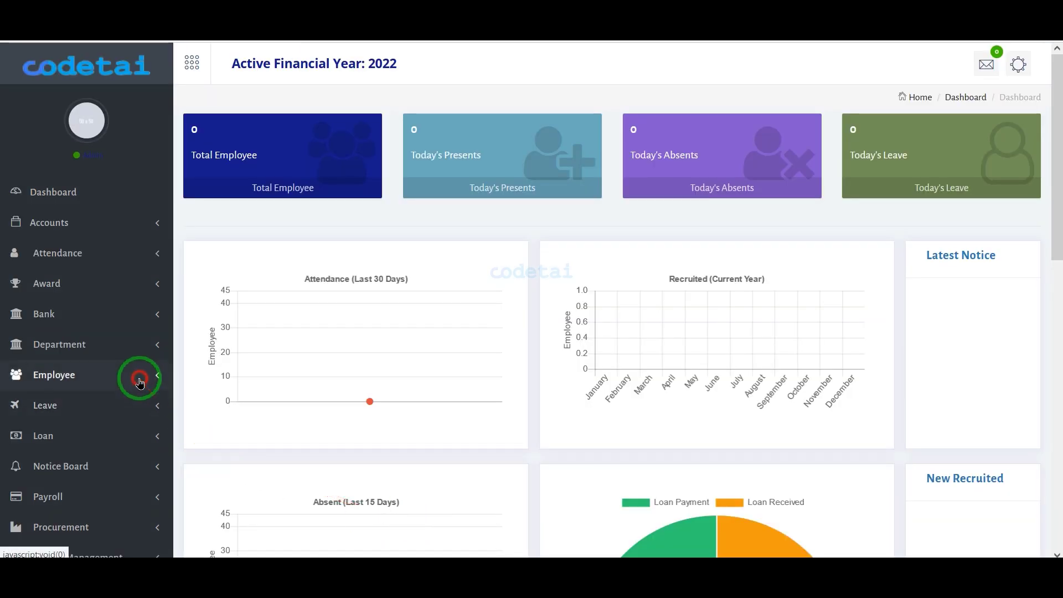
Step: Browse Employee > Position, opening and closing the Add Position form without saving
click(138, 375)
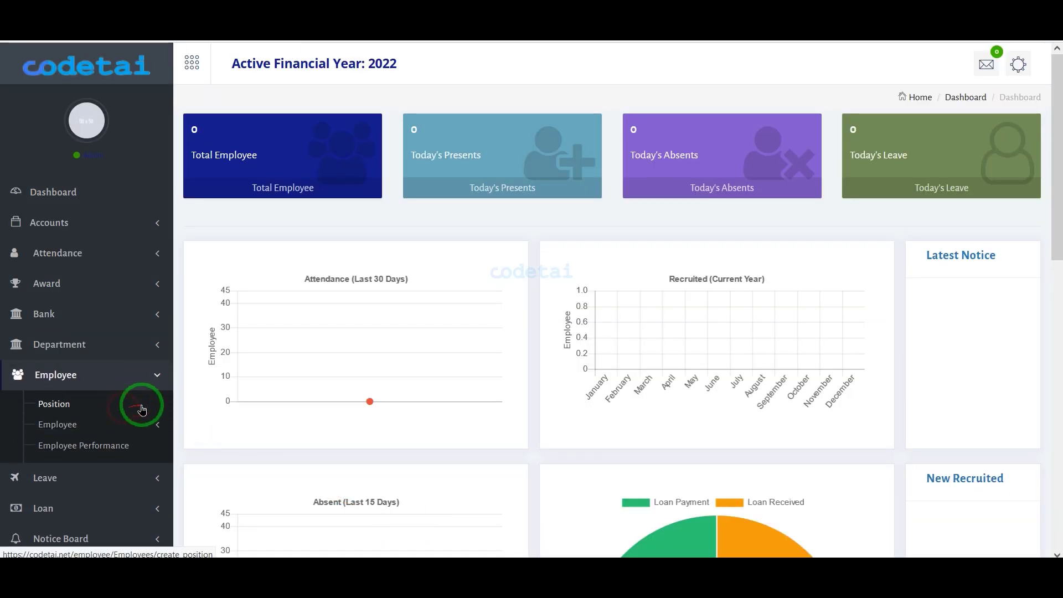
click(141, 410)
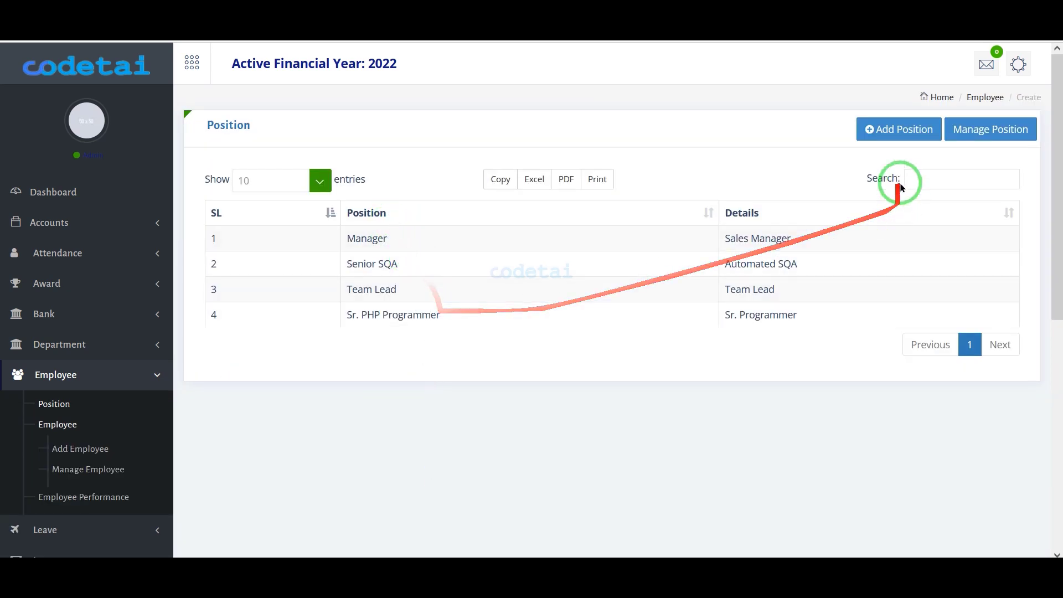
click(903, 133)
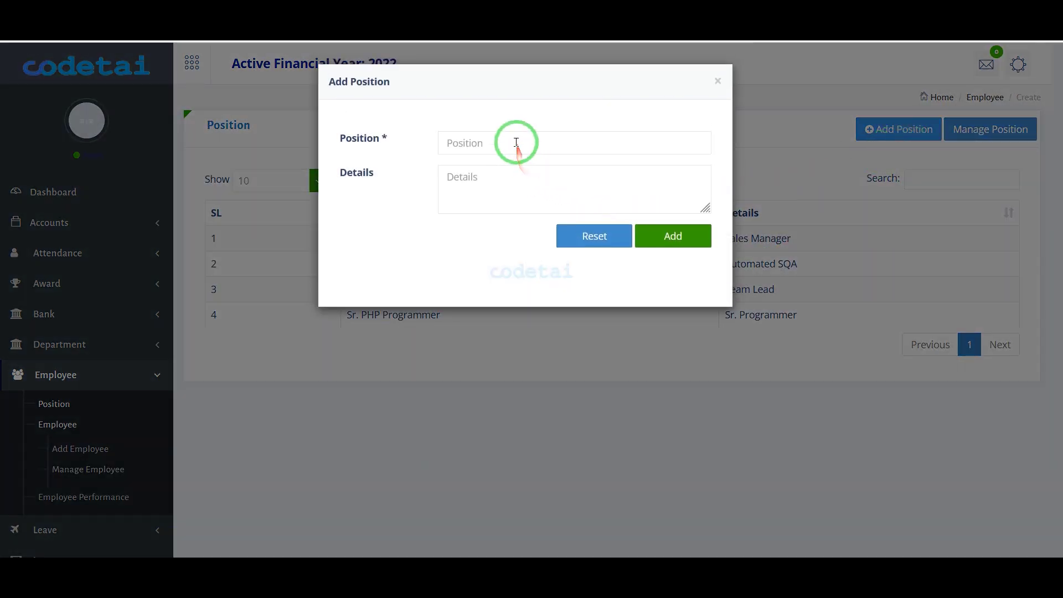
click(553, 536)
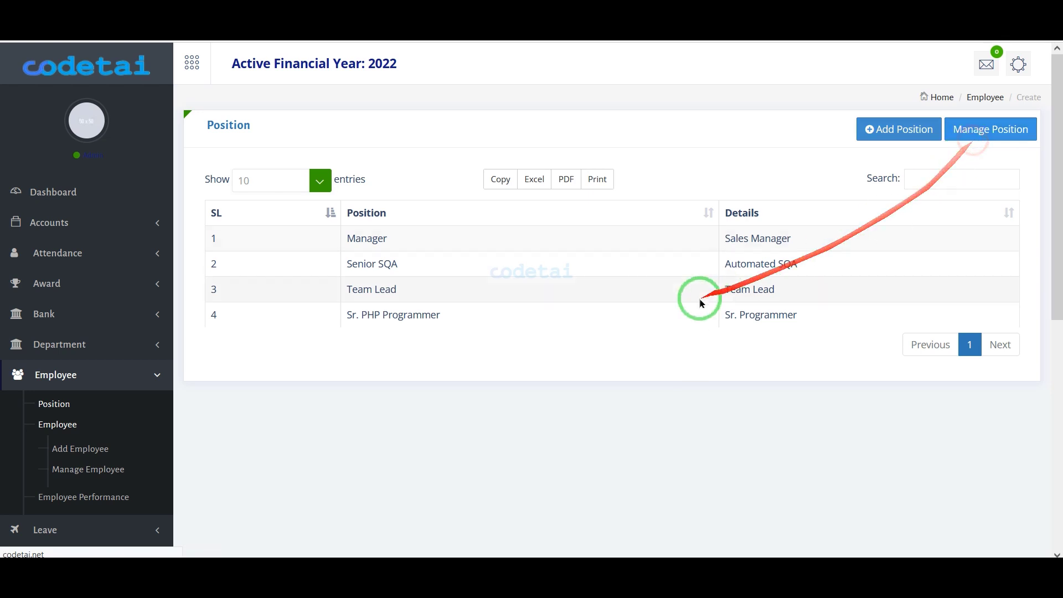
scroll(985, 297, down, 4)
scroll(746, 244, up, 4)
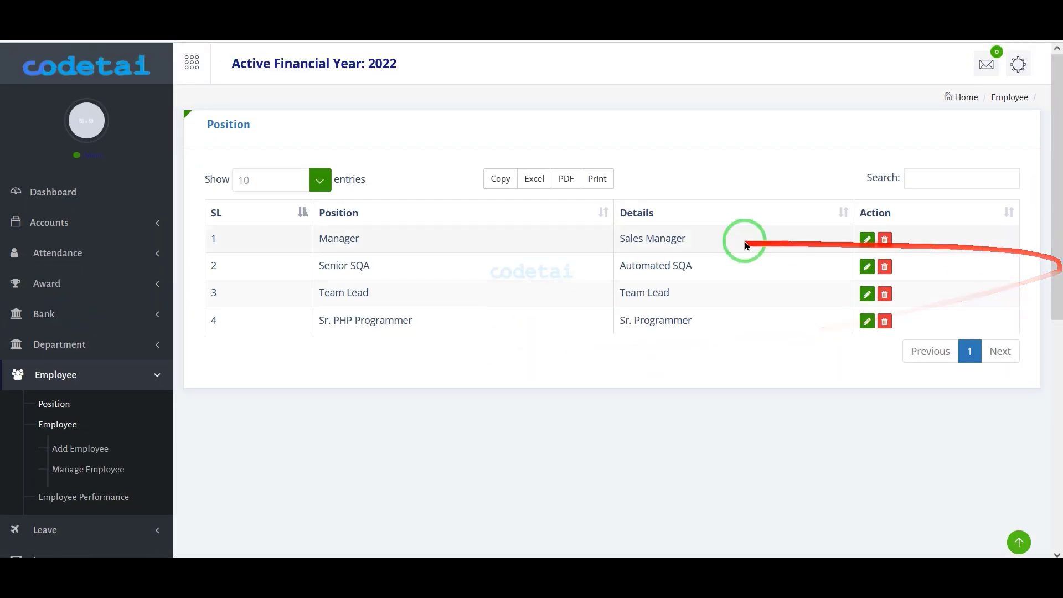
scroll(720, 304, down, 2)
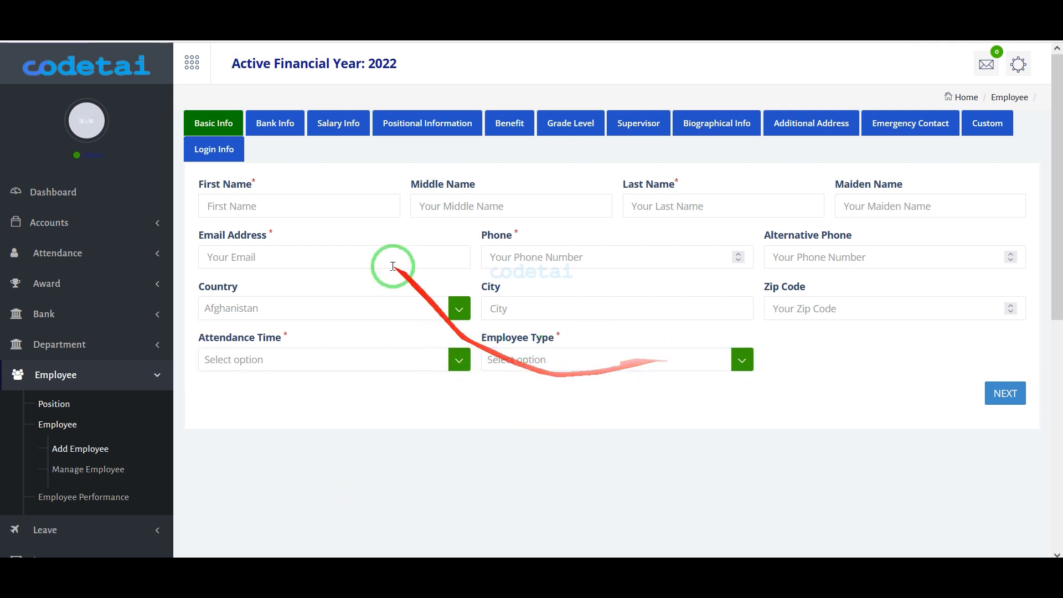
Step: Look through the Add Employee form, then view the empty Manage Employee list
click(286, 125)
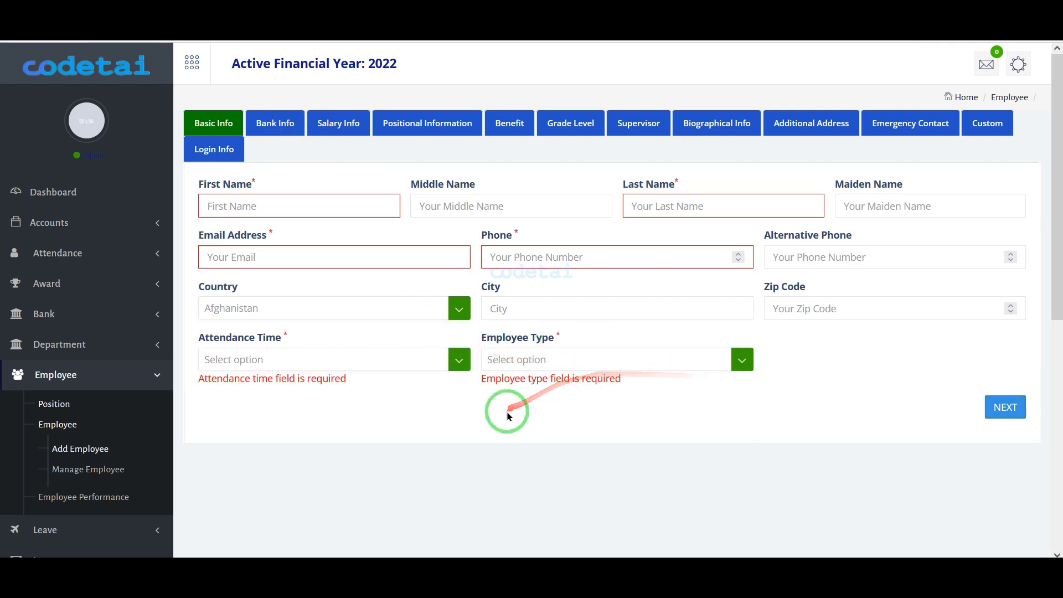
mouse_move(191, 167)
mouse_down()
mouse_move(824, 356)
mouse_move(1057, 448)
mouse_move(1040, 446)
mouse_up()
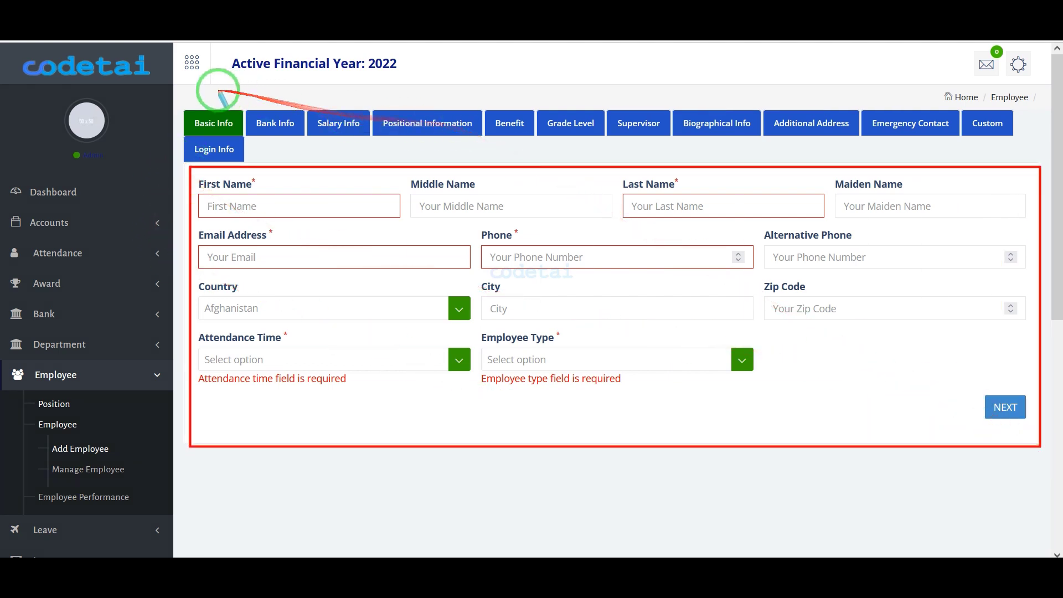
mouse_move(178, 97)
mouse_down()
mouse_move(565, 174)
mouse_move(1020, 167)
mouse_up()
scroll(356, 534, down, 2)
click(142, 352)
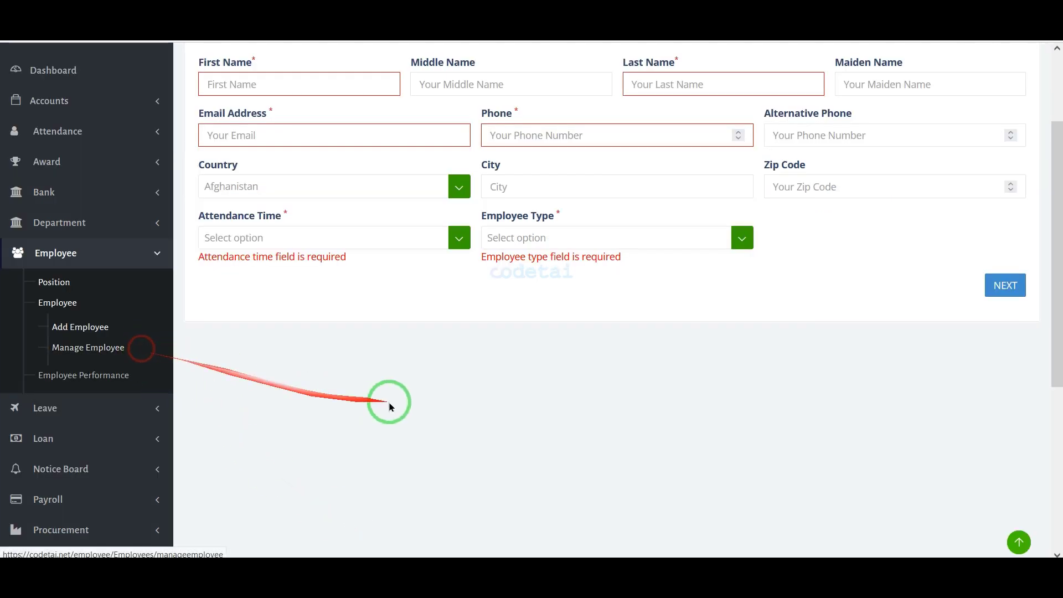
scroll(564, 345, down, 6)
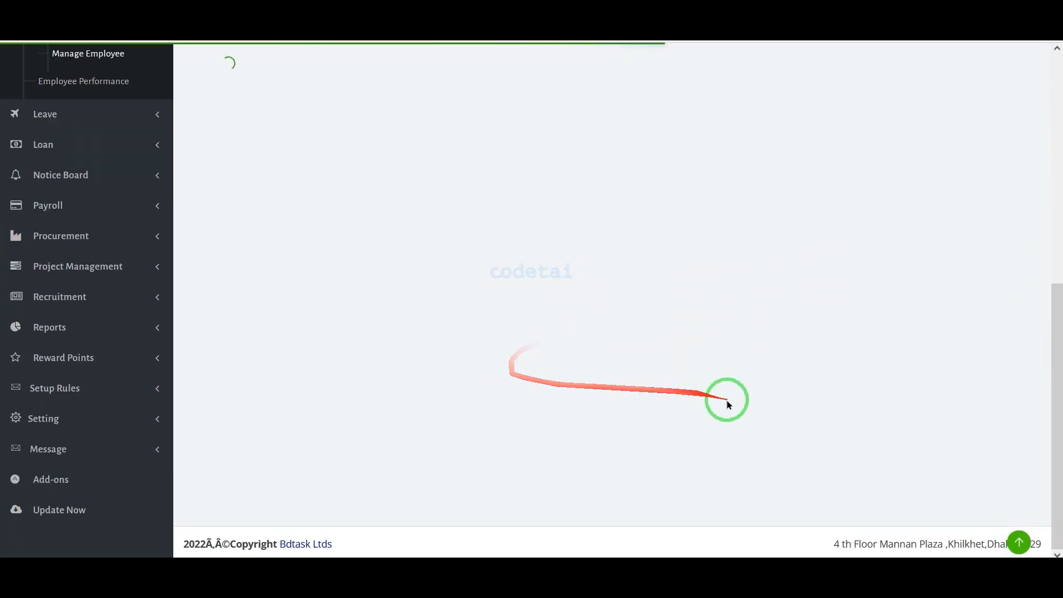
scroll(713, 432, up, 6)
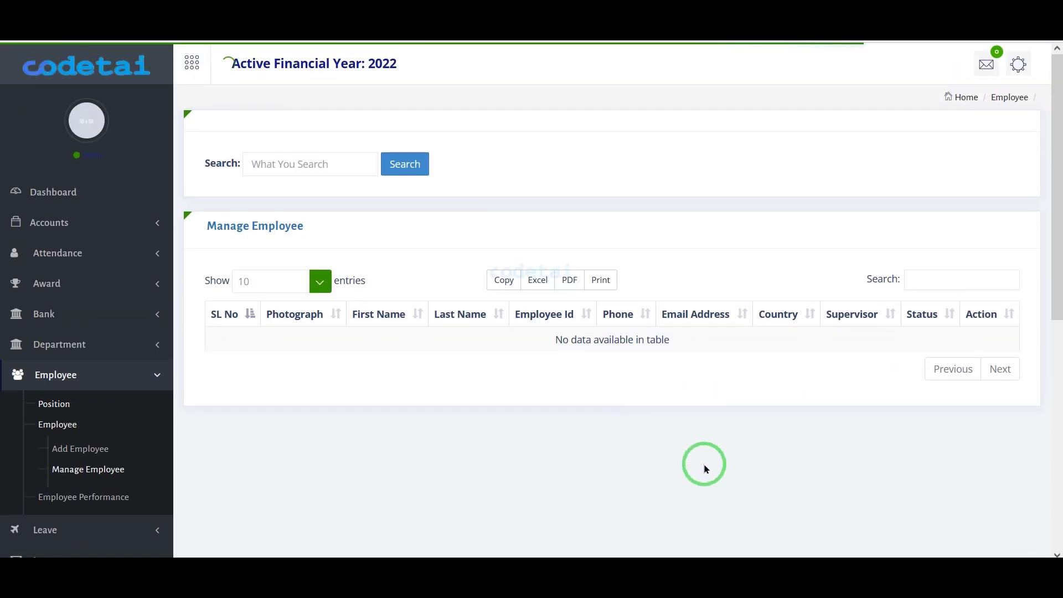
scroll(554, 498, down, 2)
Step: Open a new employee performance appraisal form and look through its review and scoring sections
click(114, 378)
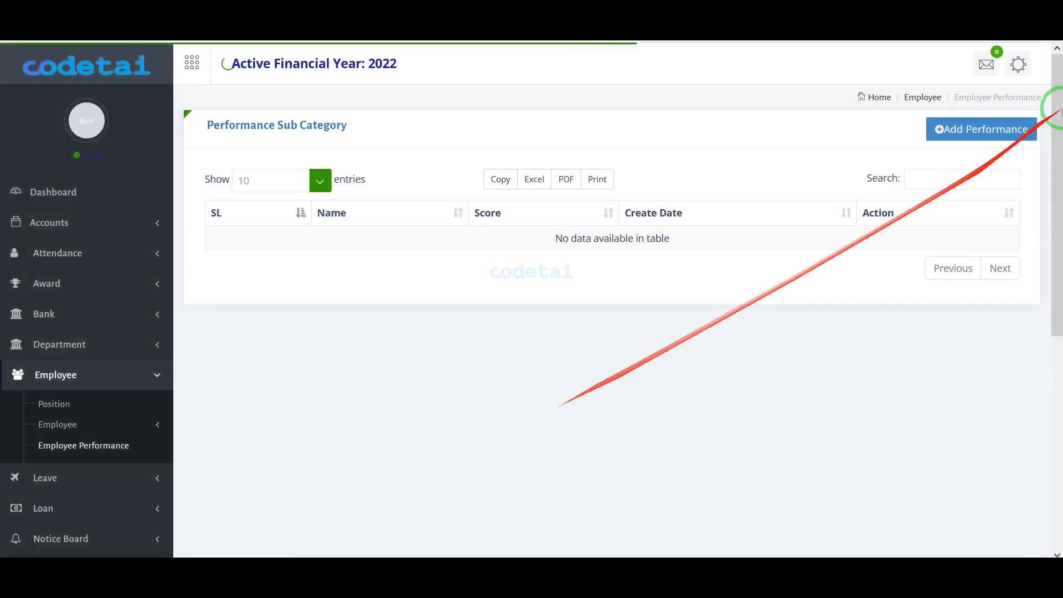
click(976, 130)
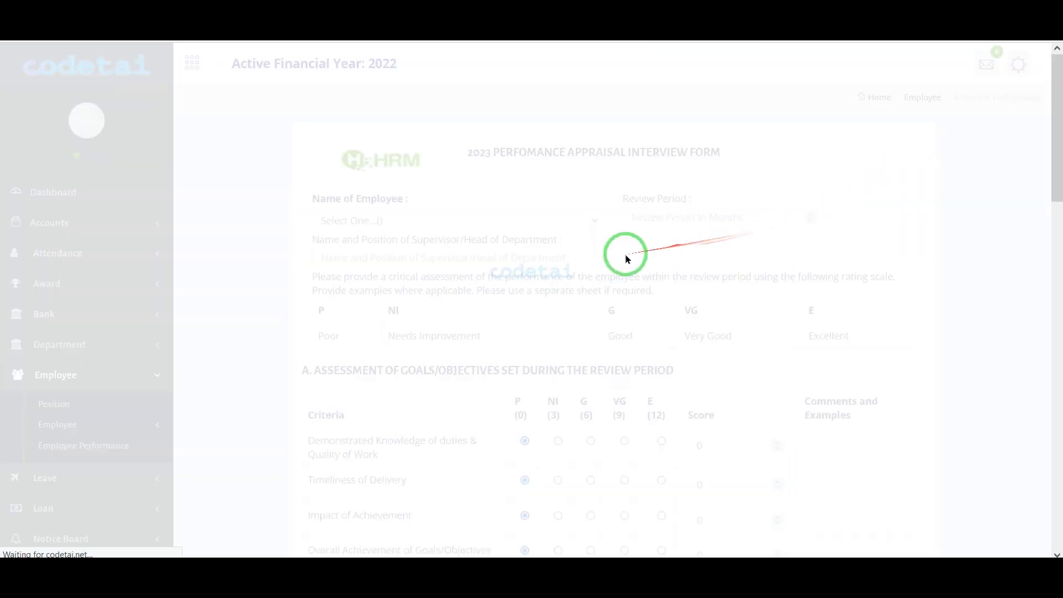
scroll(551, 272, down, 2)
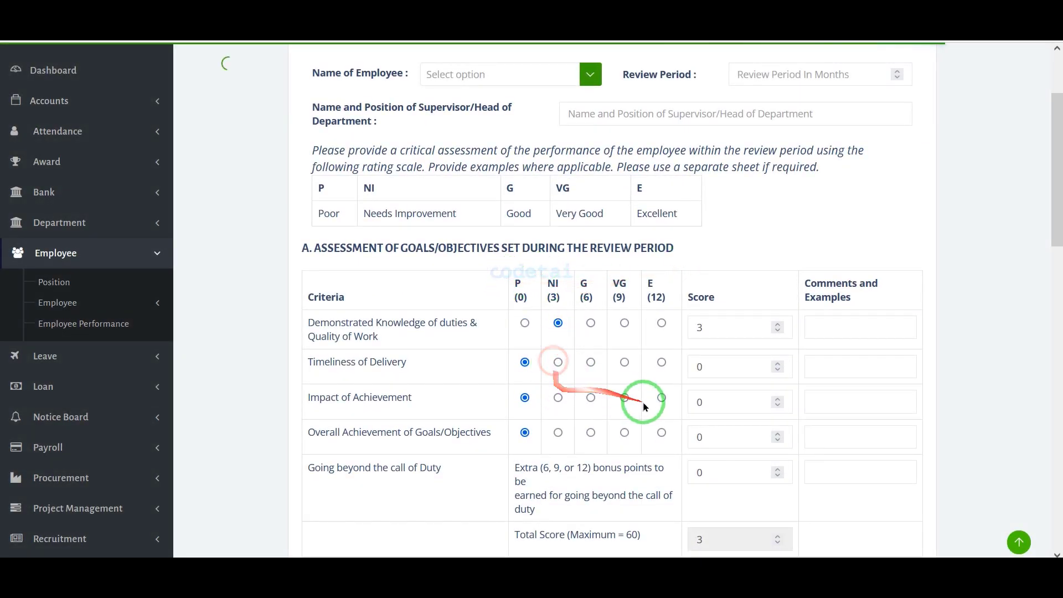
scroll(645, 407, down, 15)
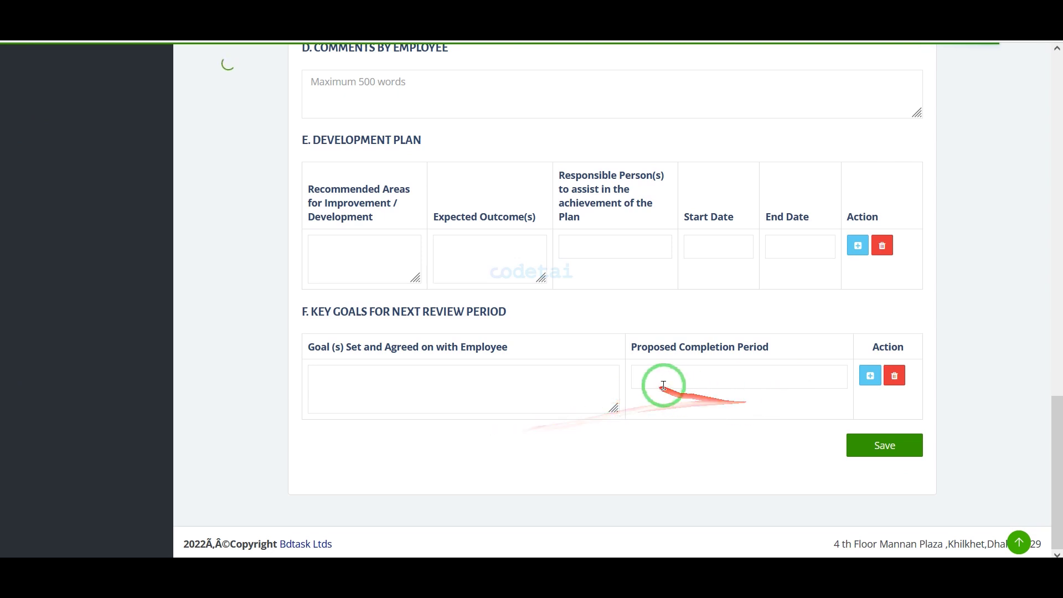
scroll(663, 386, up, 5)
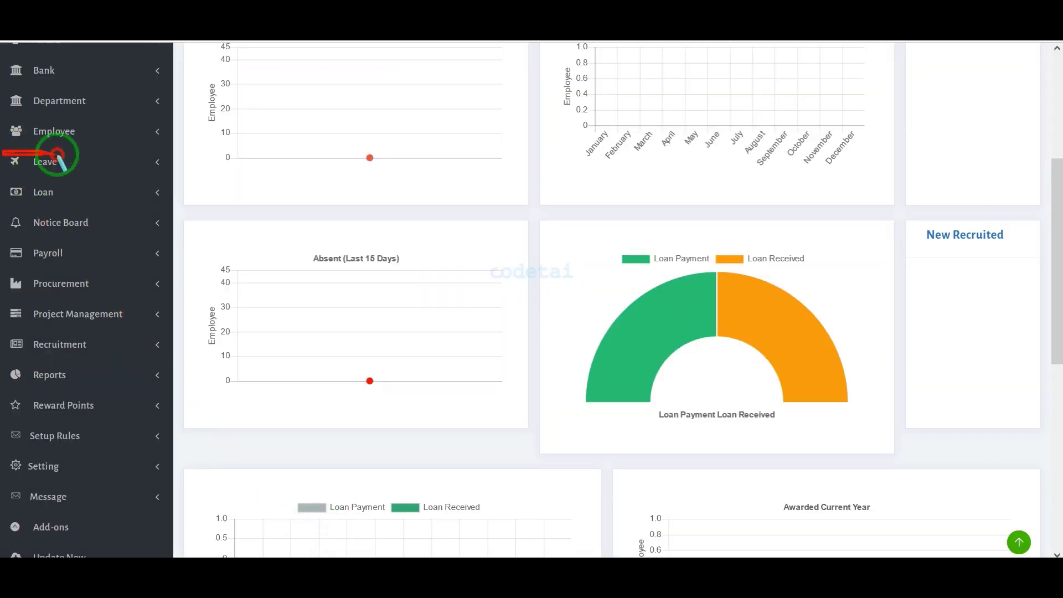
drag(6, 185, 163, 207)
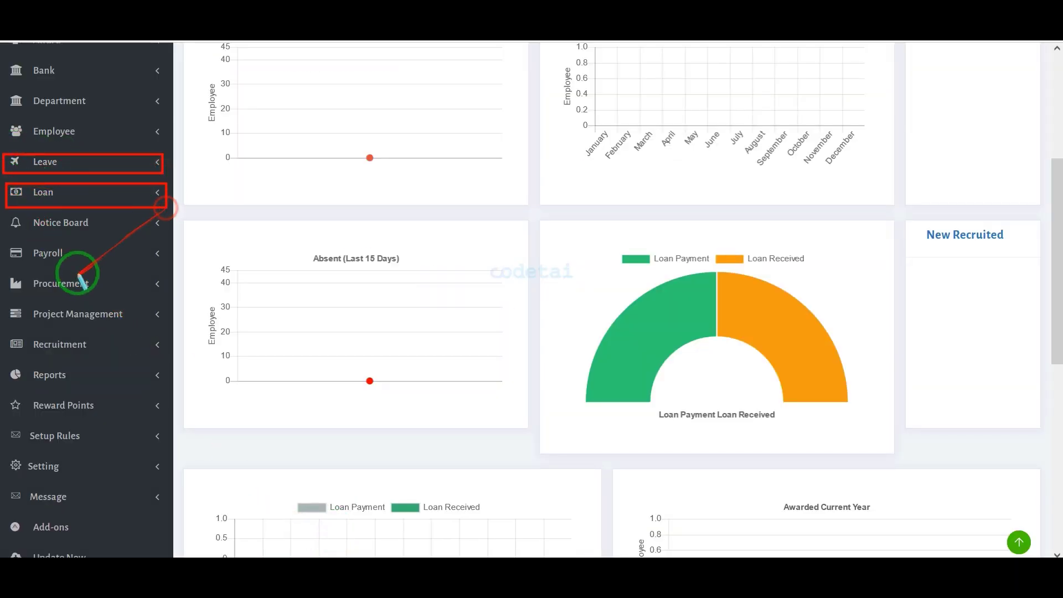
mouse_move(3, 215)
mouse_down()
mouse_move(132, 314)
mouse_move(161, 547)
mouse_up()
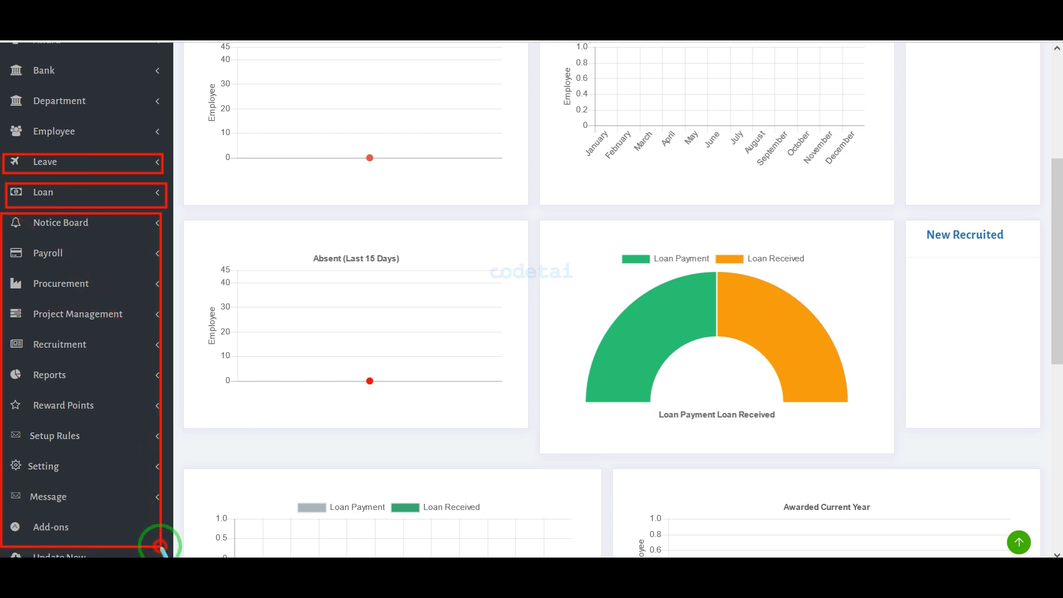
key(Escape)
Step: Expand the Notice Board, Payroll, Procurement, Project Management, Reports and Reward Points menus to see their pages
click(88, 222)
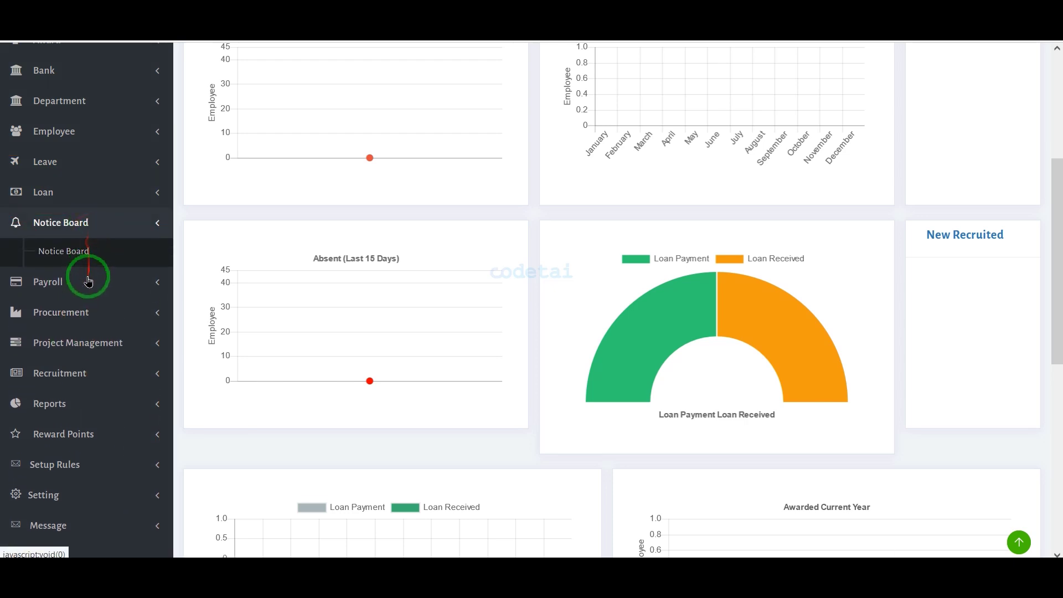
click(89, 277)
click(100, 356)
scroll(105, 377, down, 2)
click(107, 382)
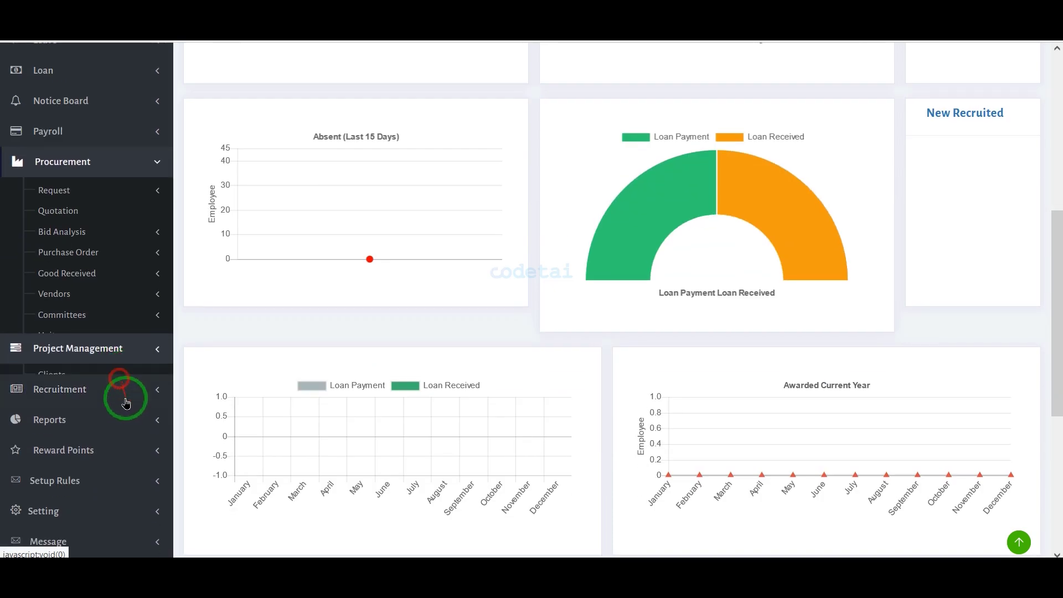
scroll(144, 310, down, 2)
click(158, 194)
click(105, 226)
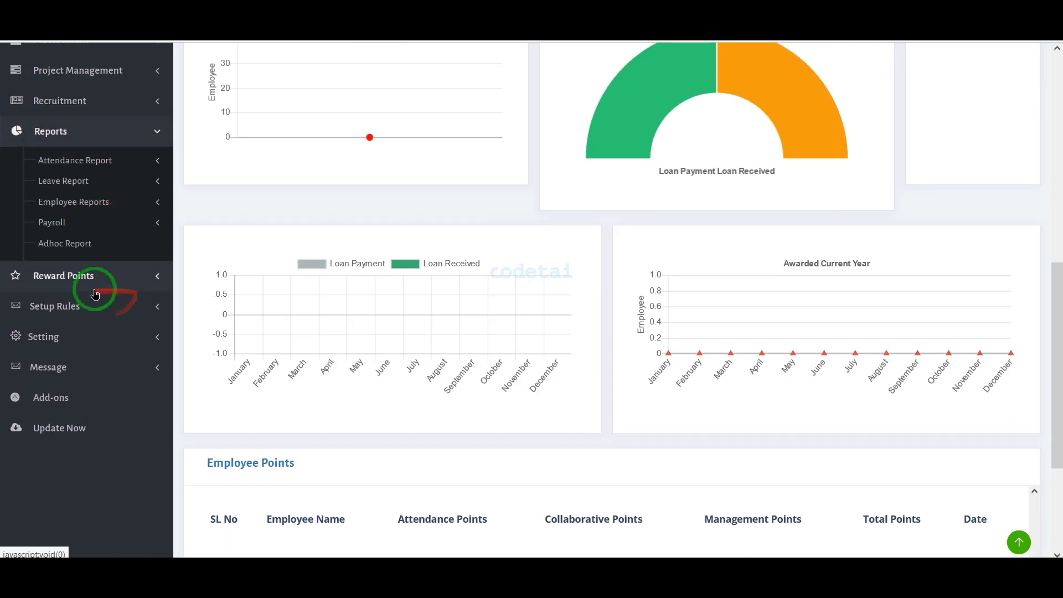